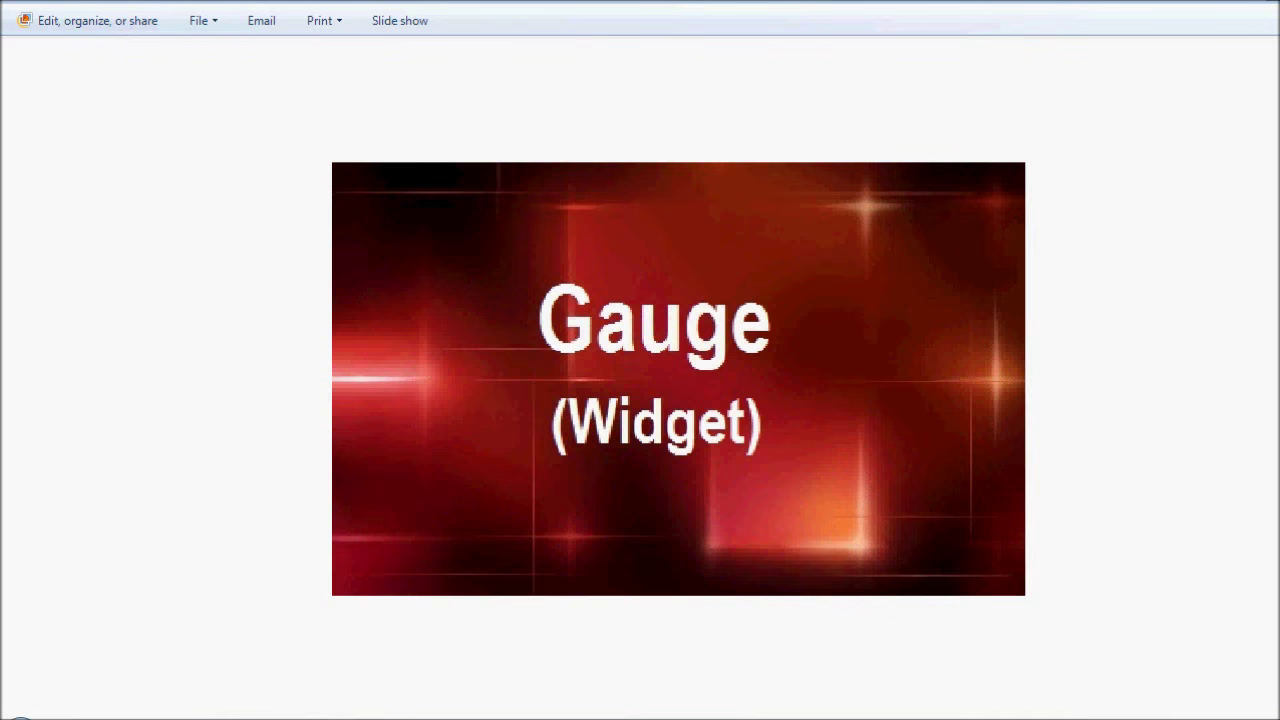
Bring MicroStrategy Desktop, open on the Public Objects Reports folder, in front of the photo viewer
click(266, 715)
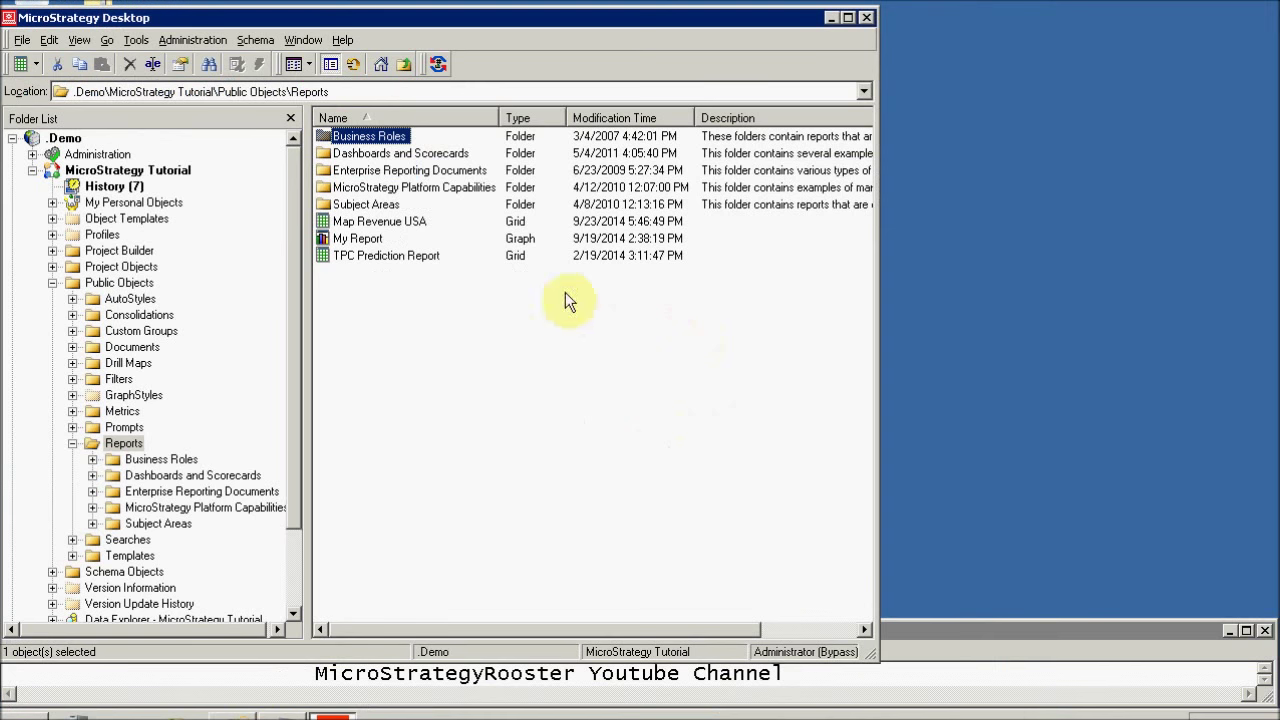
Create a new report in the Reports folder from a blank grid
right_click(340, 297)
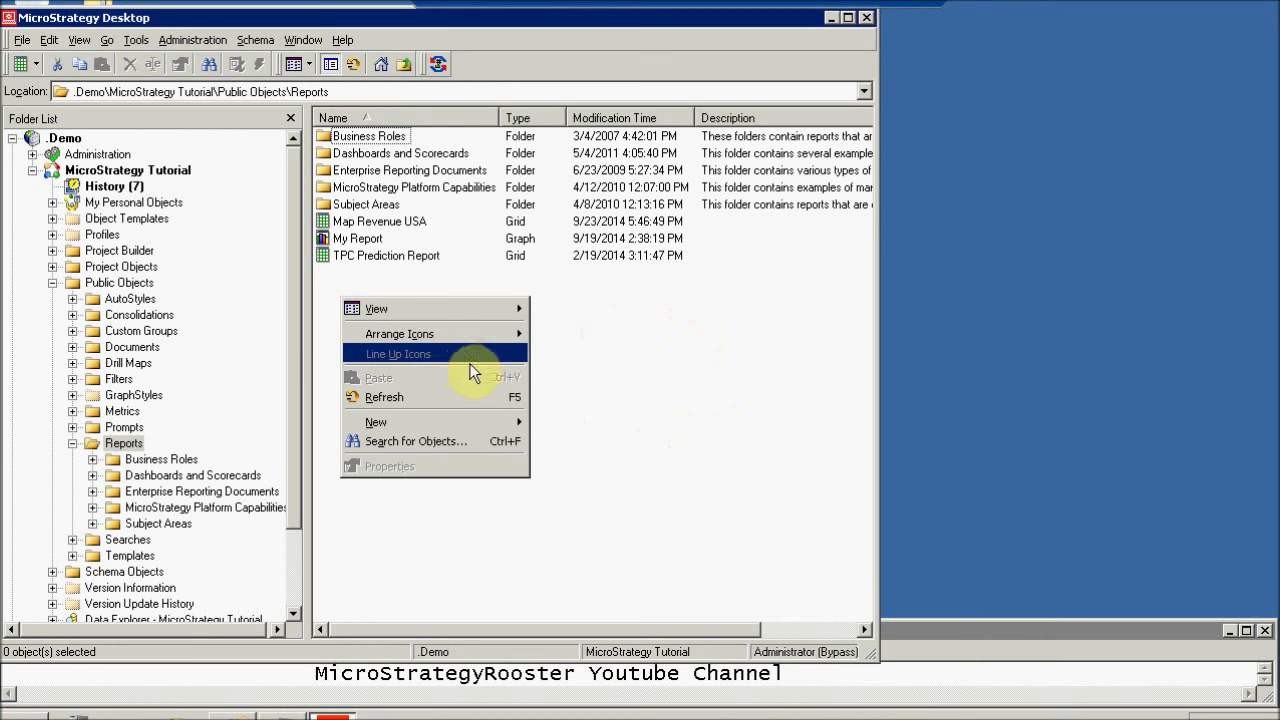
mouse_move(513, 425)
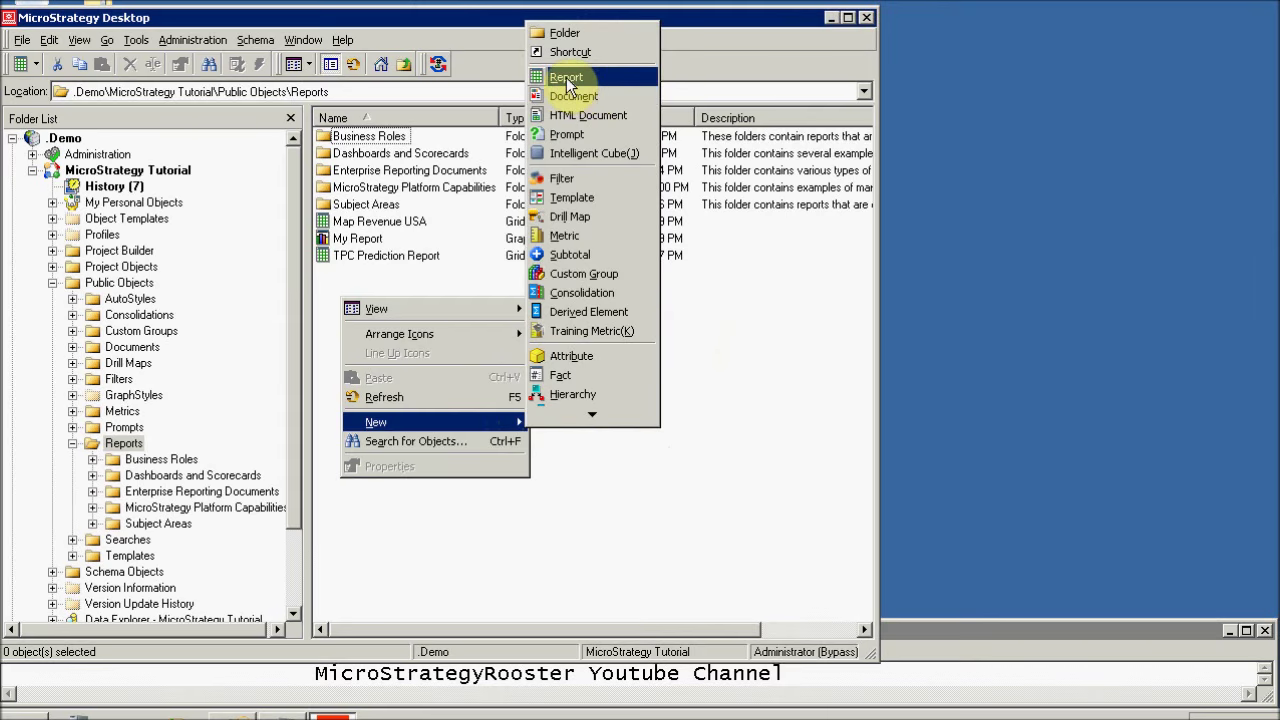
click(566, 79)
click(512, 471)
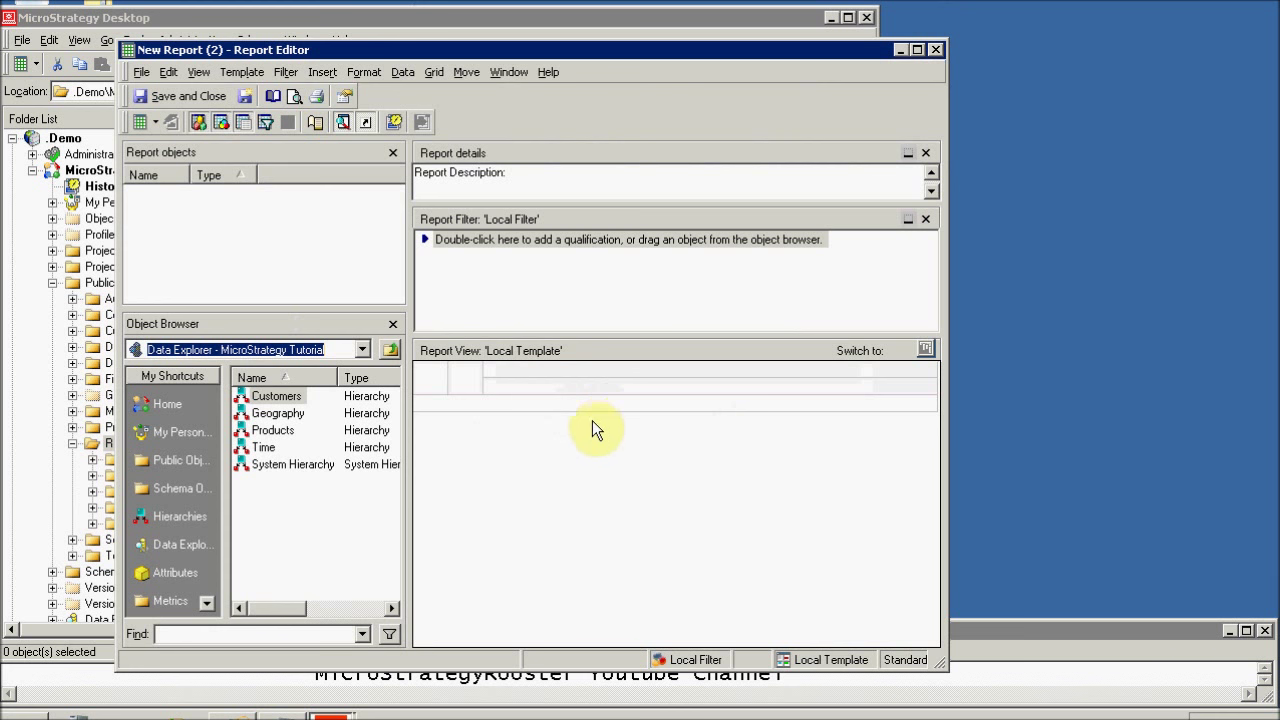
Add the Region attribute from Attributes > Geography to the report template
click(166, 571)
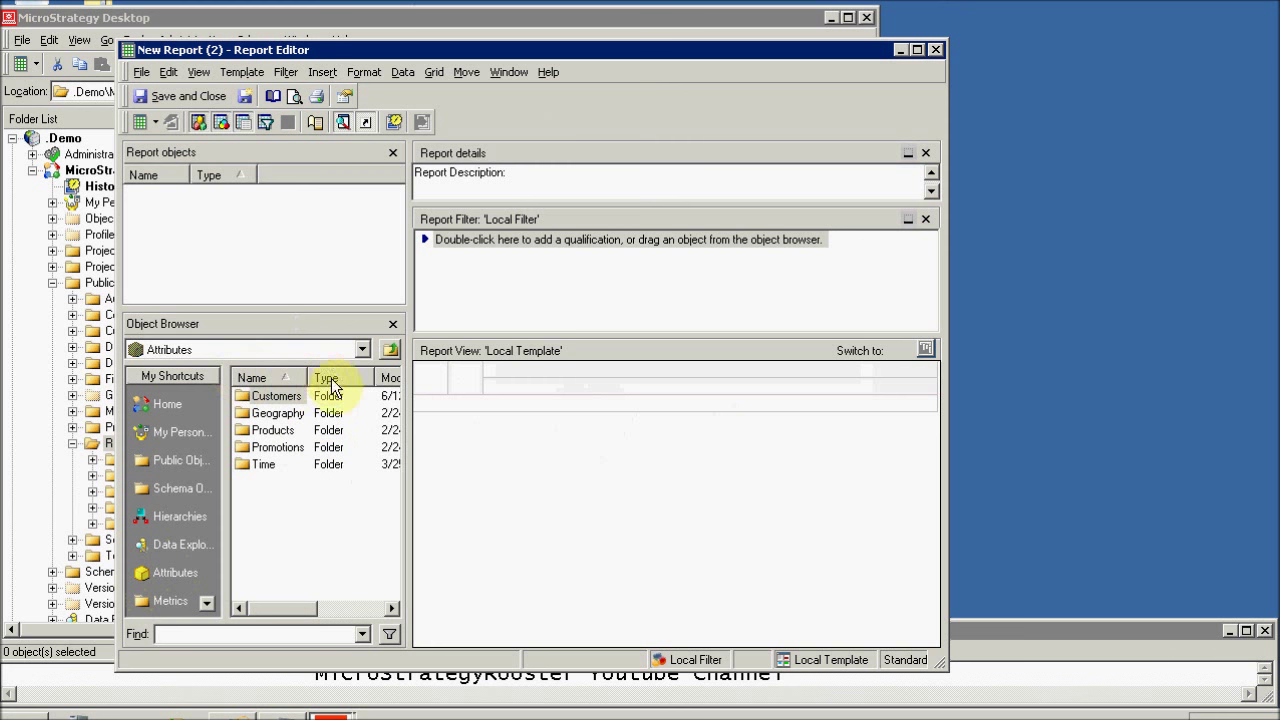
double_click(258, 414)
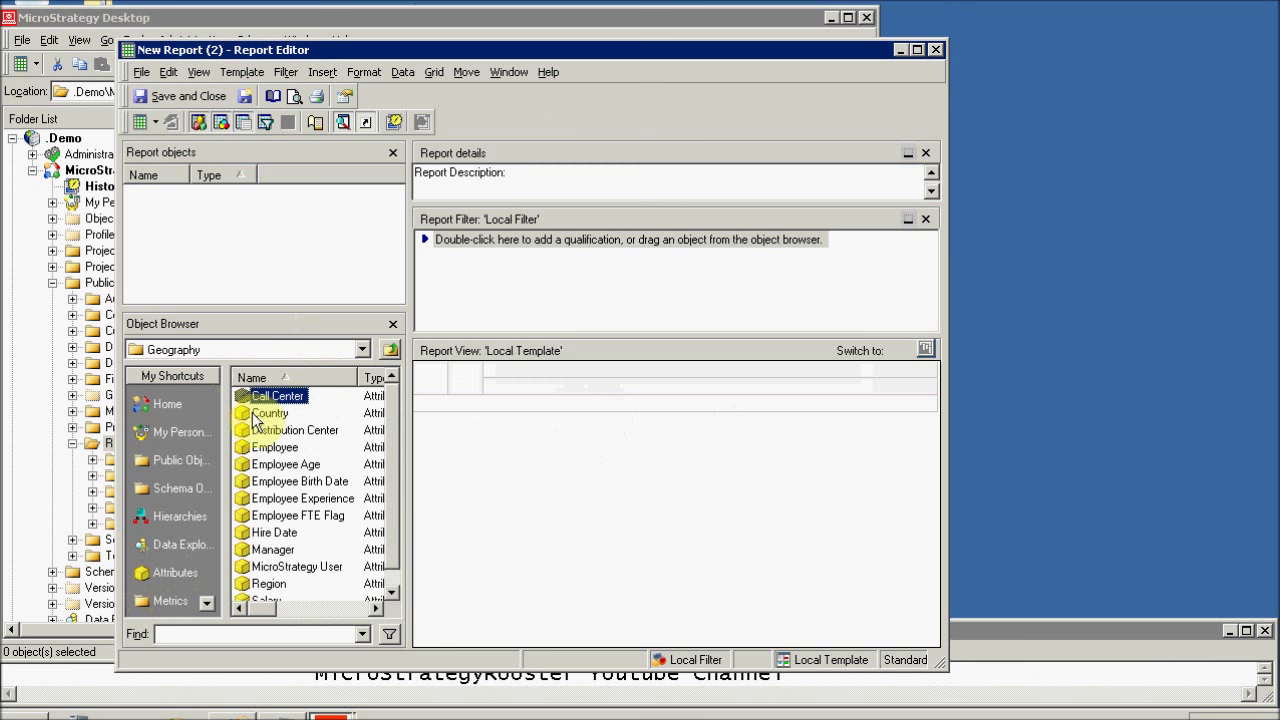
click(390, 508)
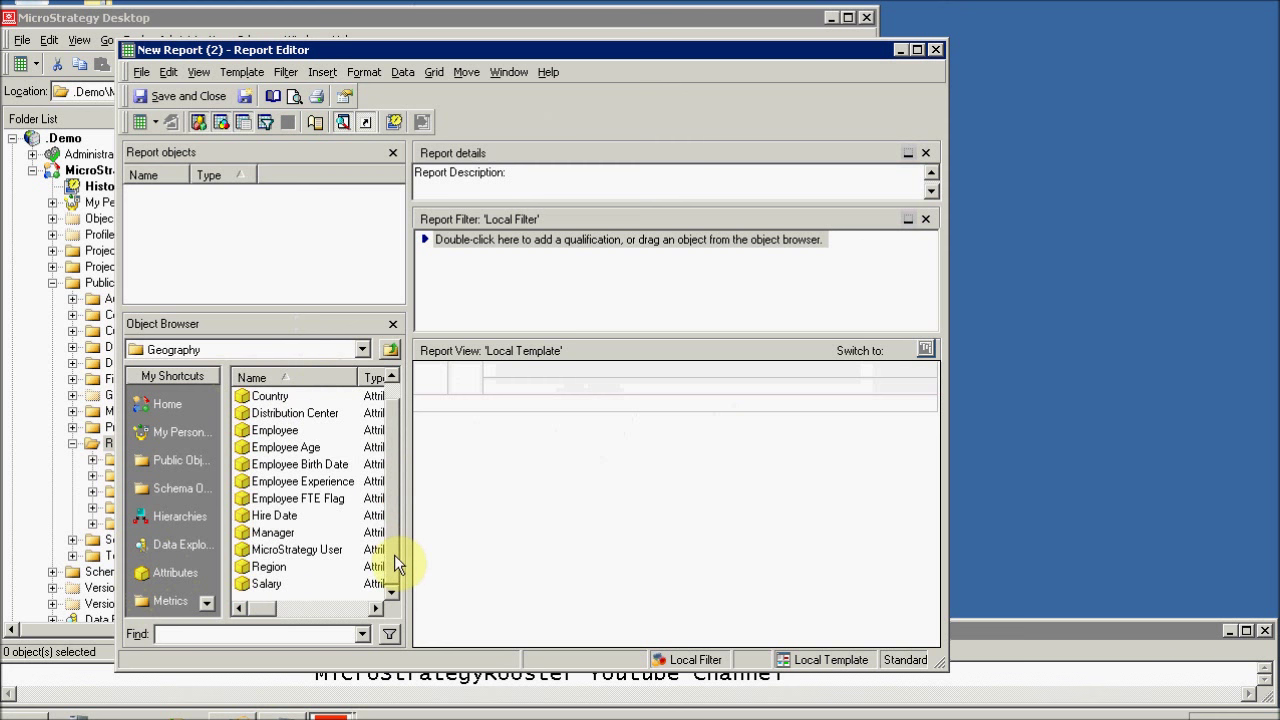
double_click(262, 567)
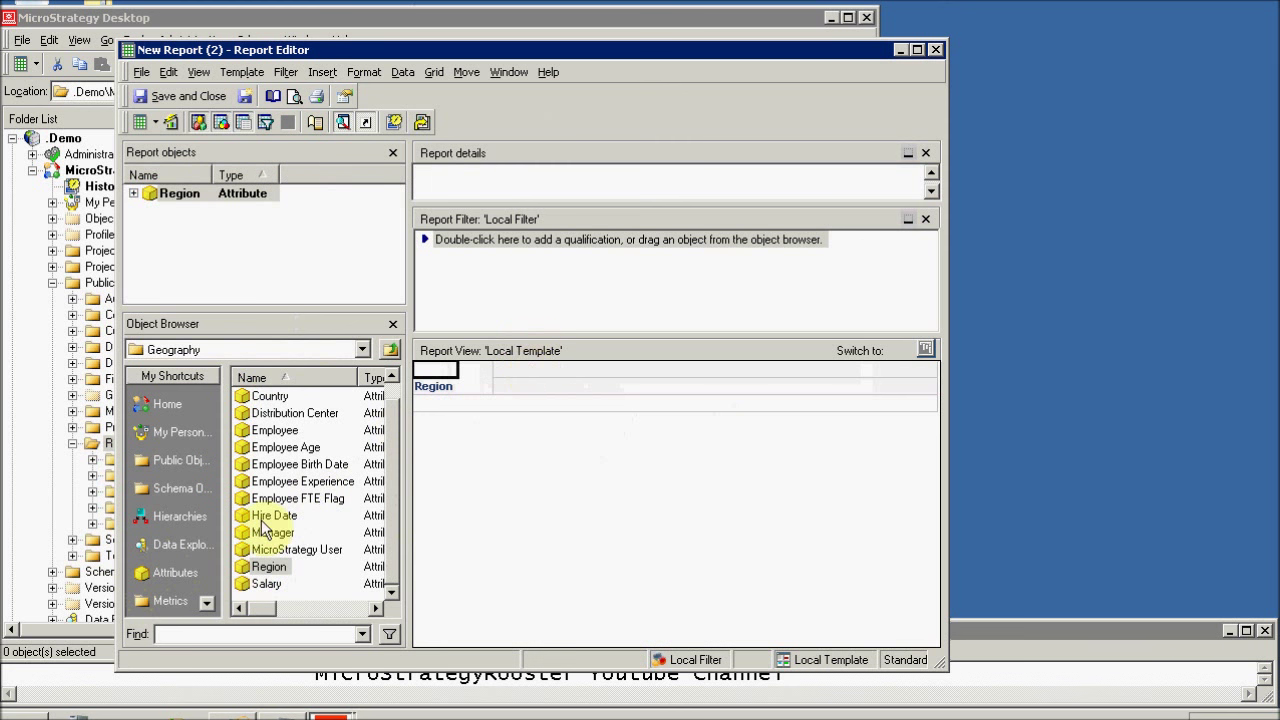
Filter Region to Mid-Atlantic, Northeast, Northwest, South, Southeast and Southwest
drag(264, 567, 472, 238)
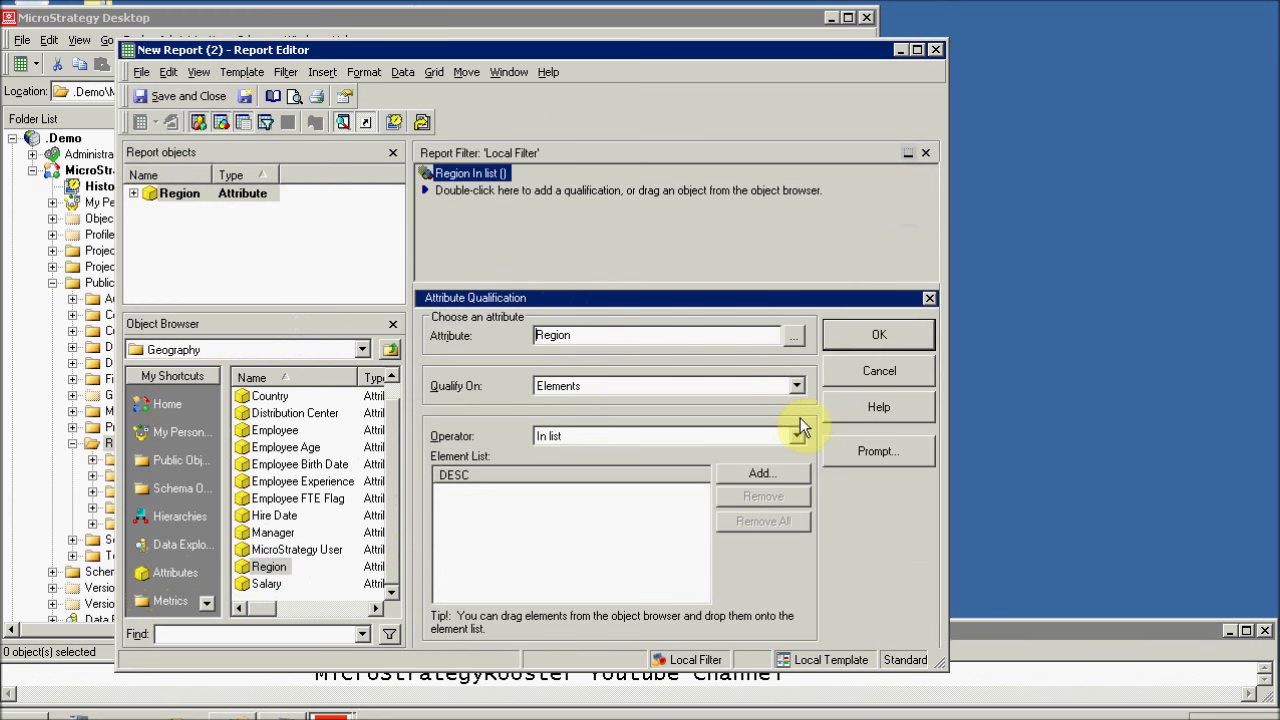
click(788, 473)
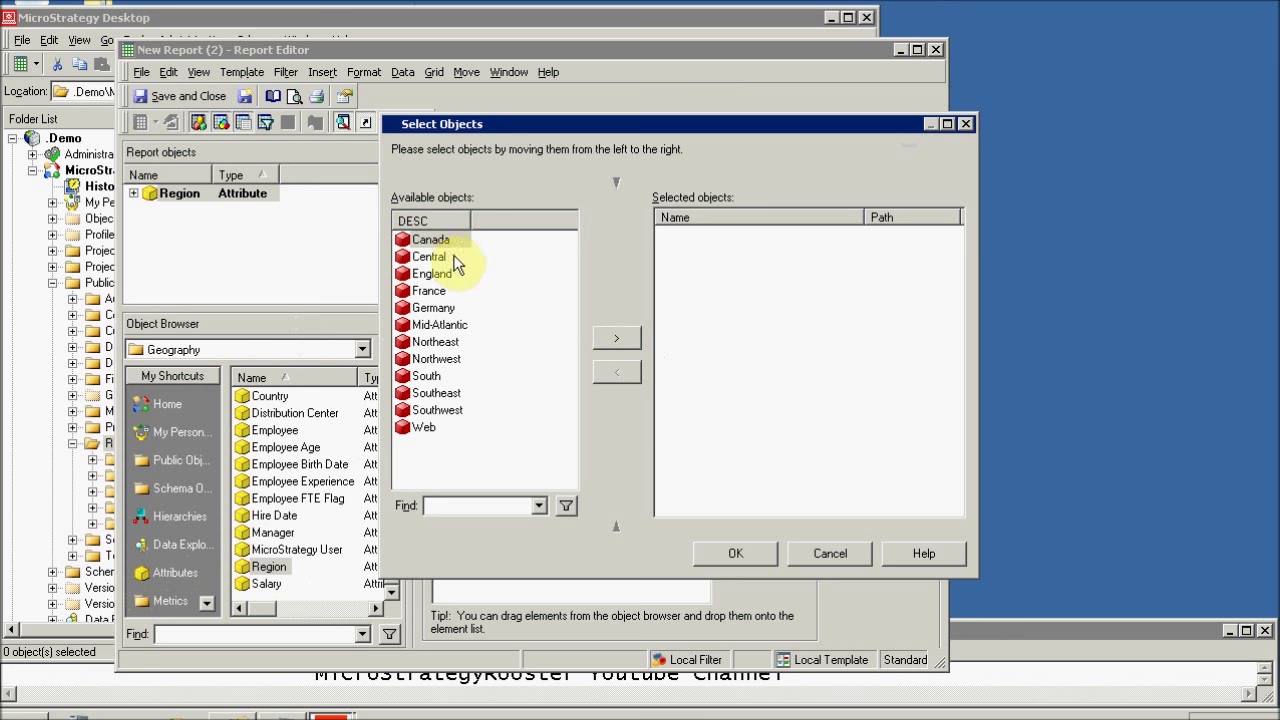
click(440, 325)
click(617, 340)
click(617, 340)
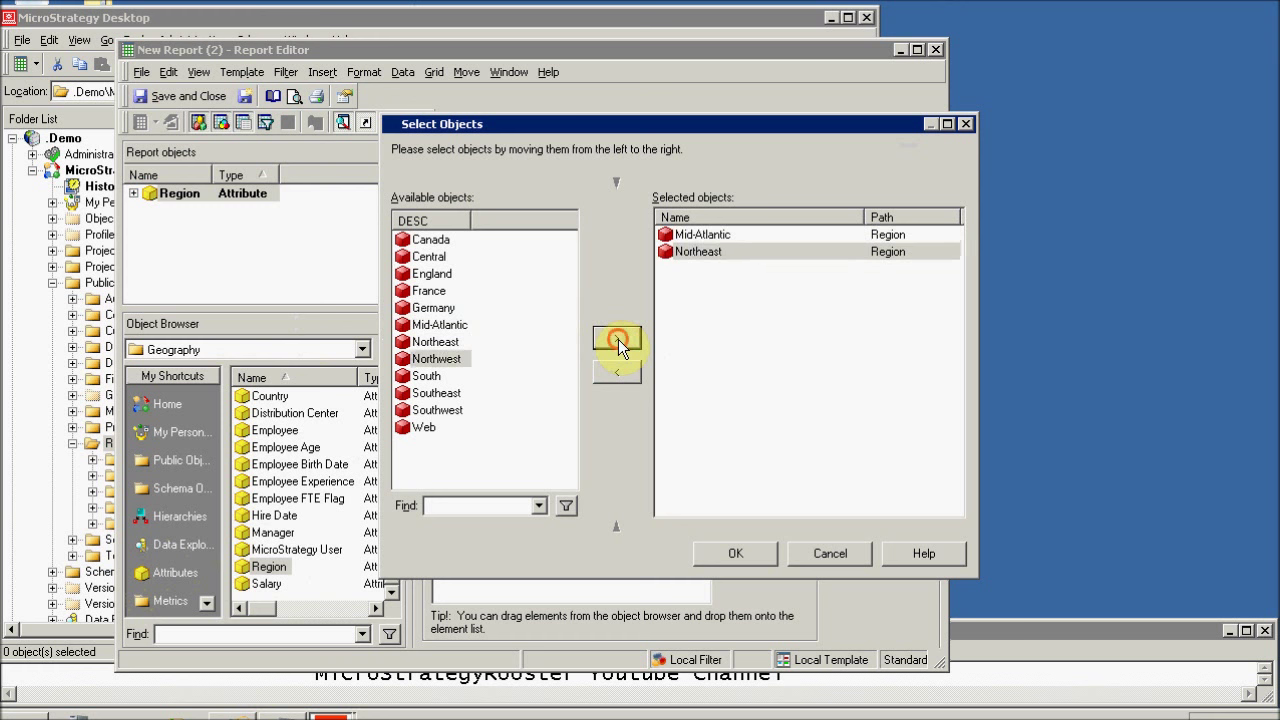
click(617, 340)
click(617, 340)
click(617, 340)
click(617, 340)
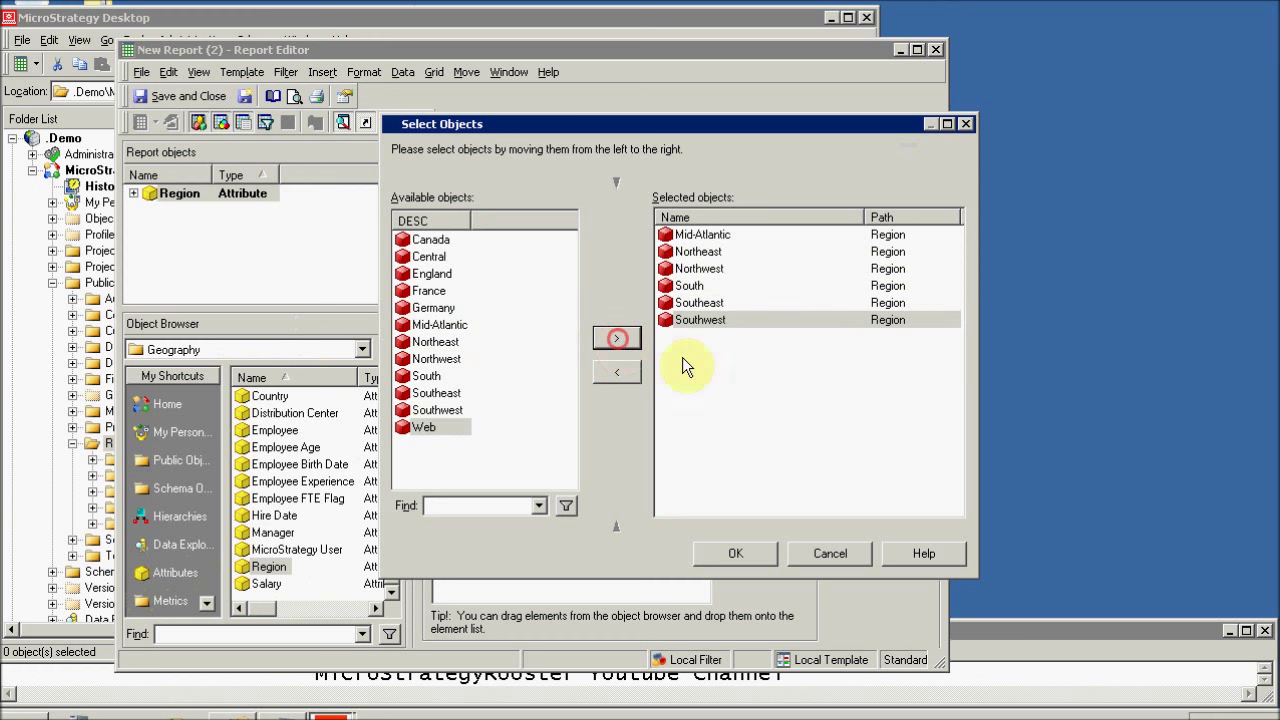
click(735, 554)
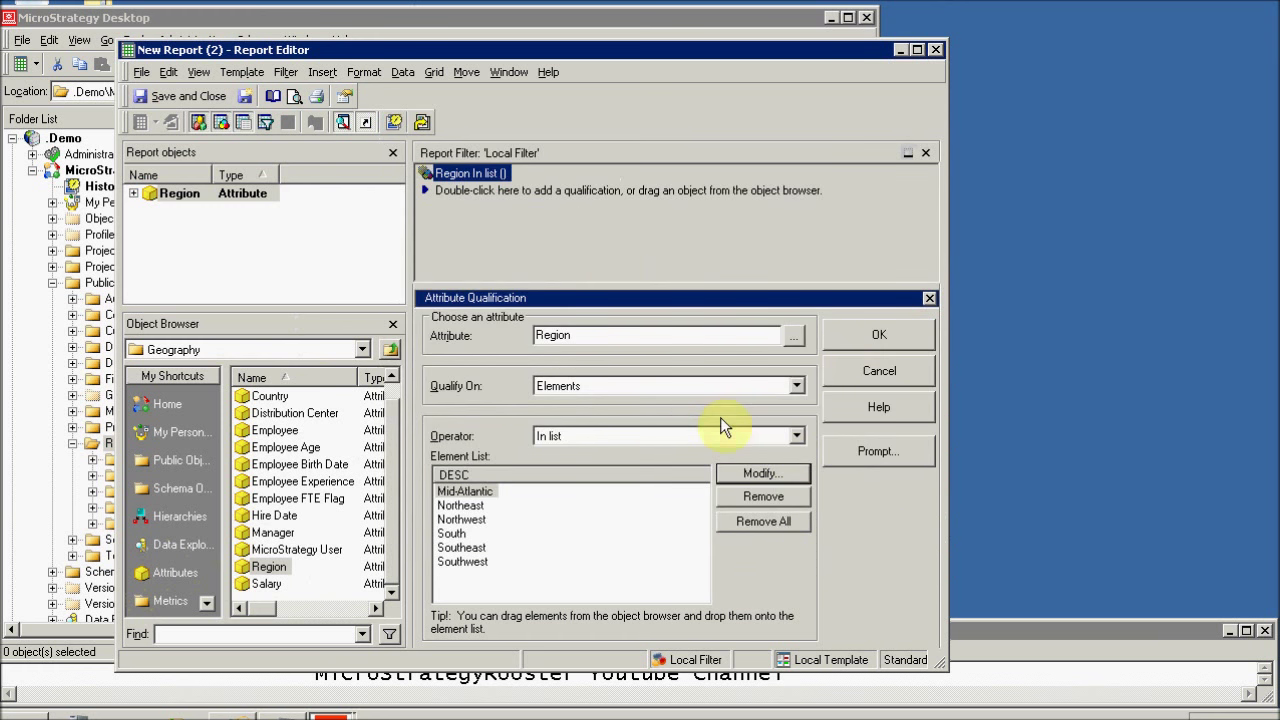
key(Return)
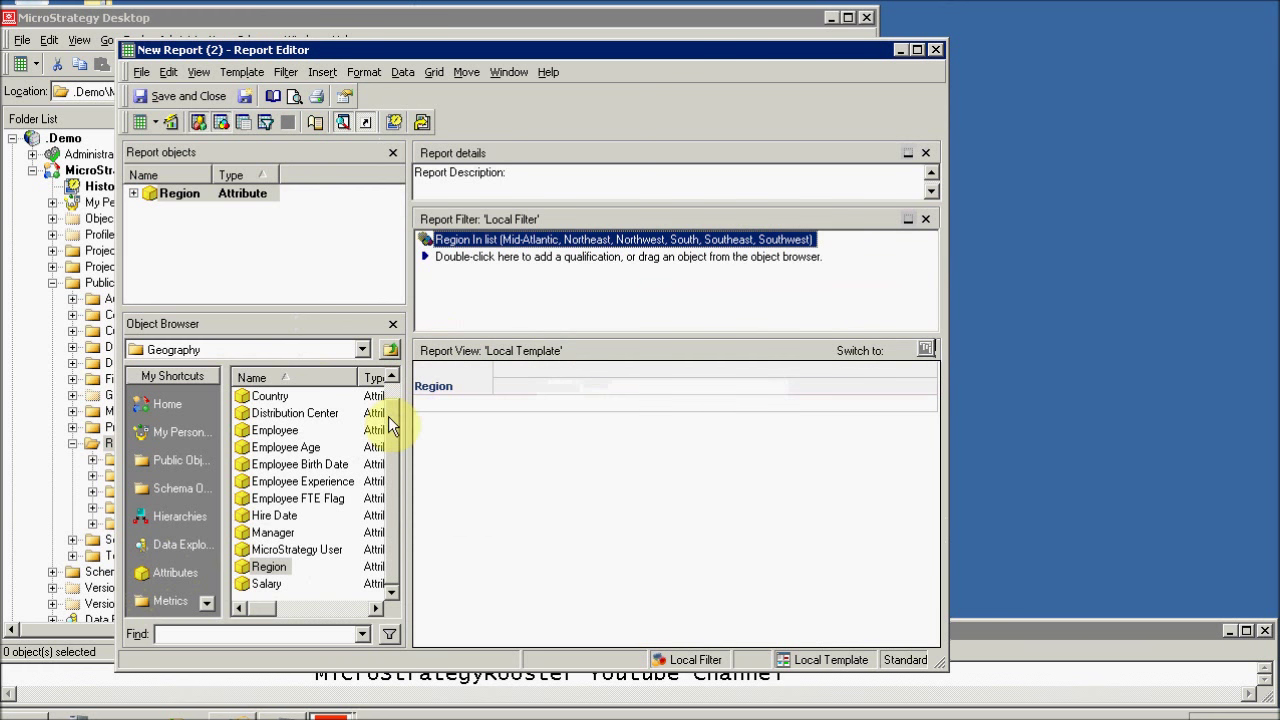
click(151, 598)
Add a Year in list 2010 condition from Attributes > Time, ANDed with the Region filter
click(149, 542)
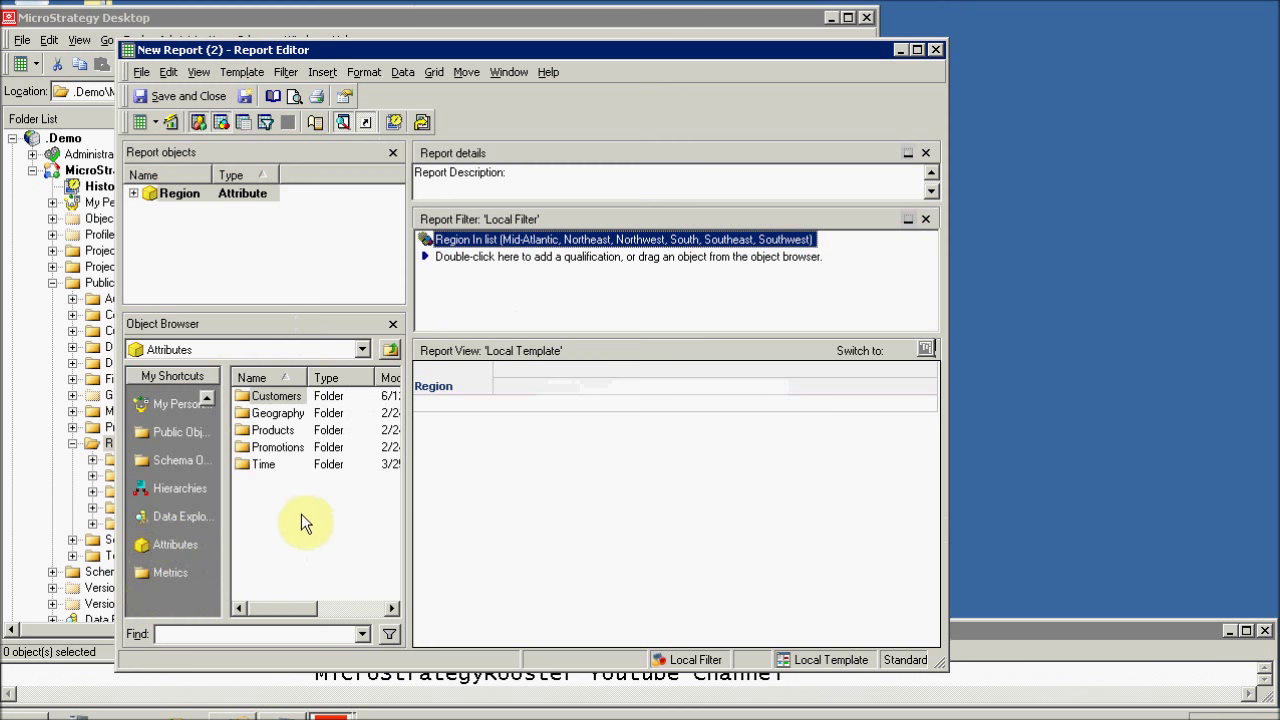
double_click(256, 468)
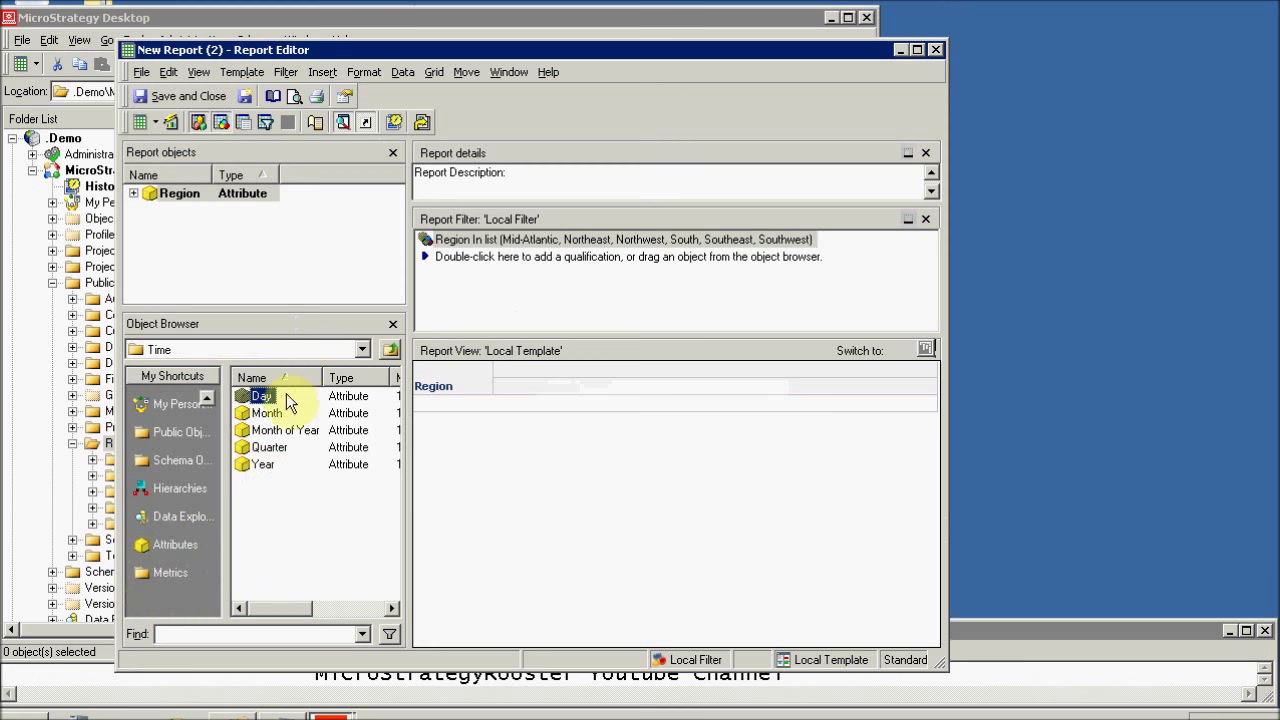
drag(258, 466, 466, 300)
click(758, 474)
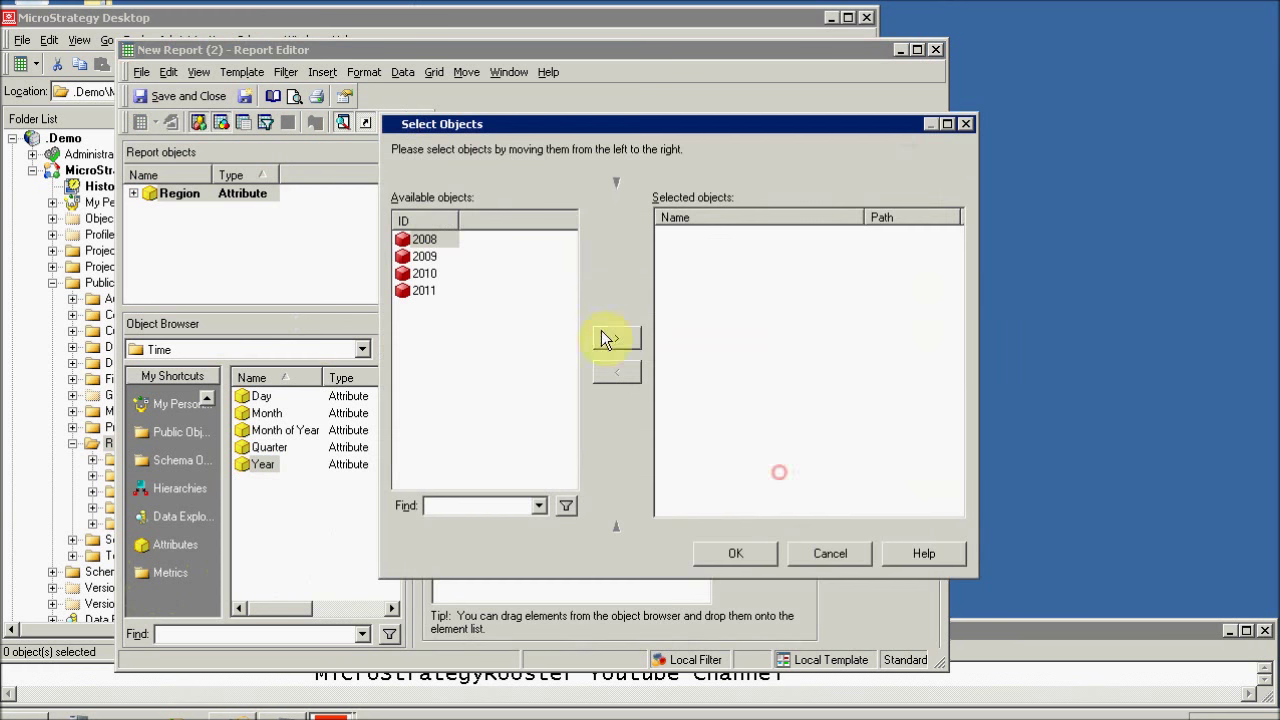
double_click(424, 273)
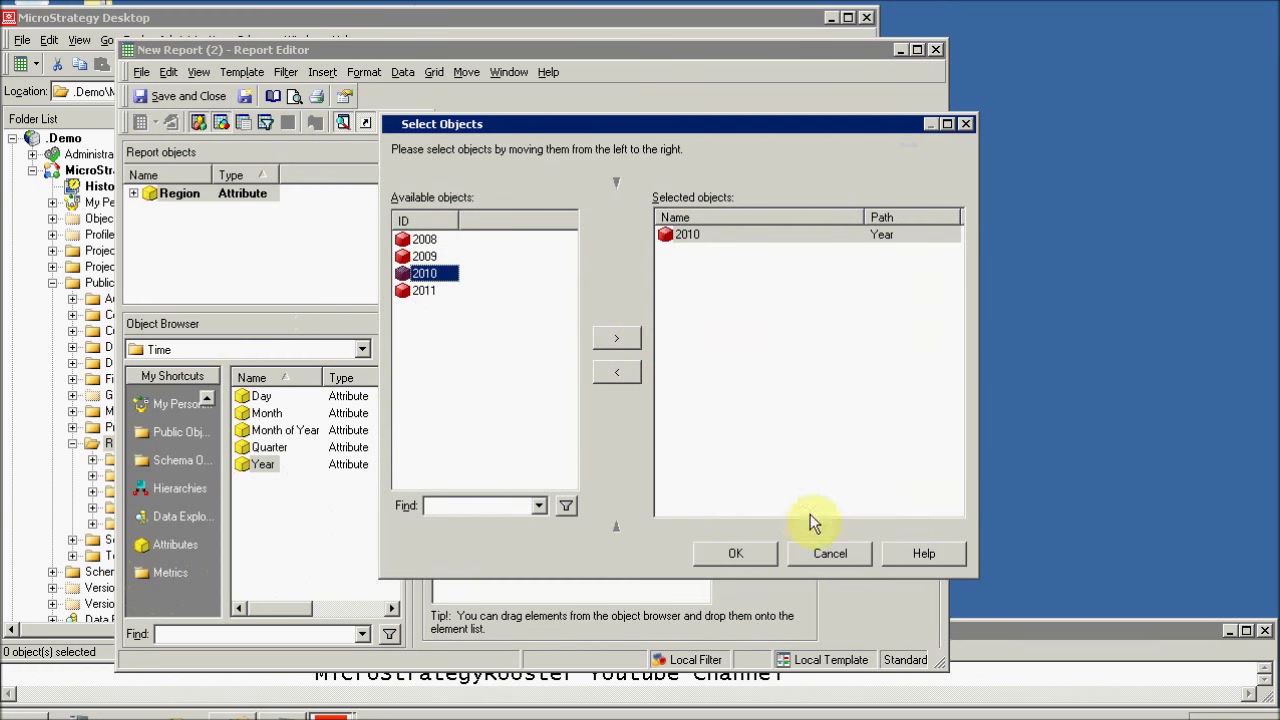
click(723, 554)
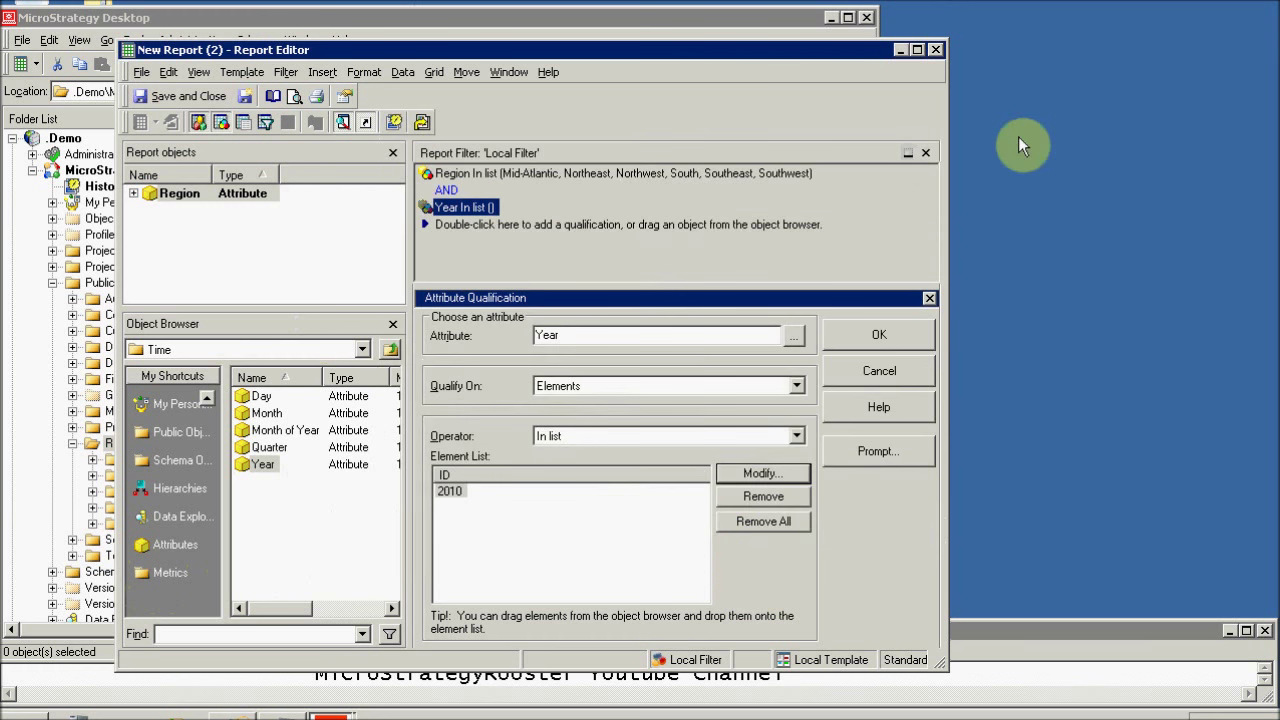
click(864, 333)
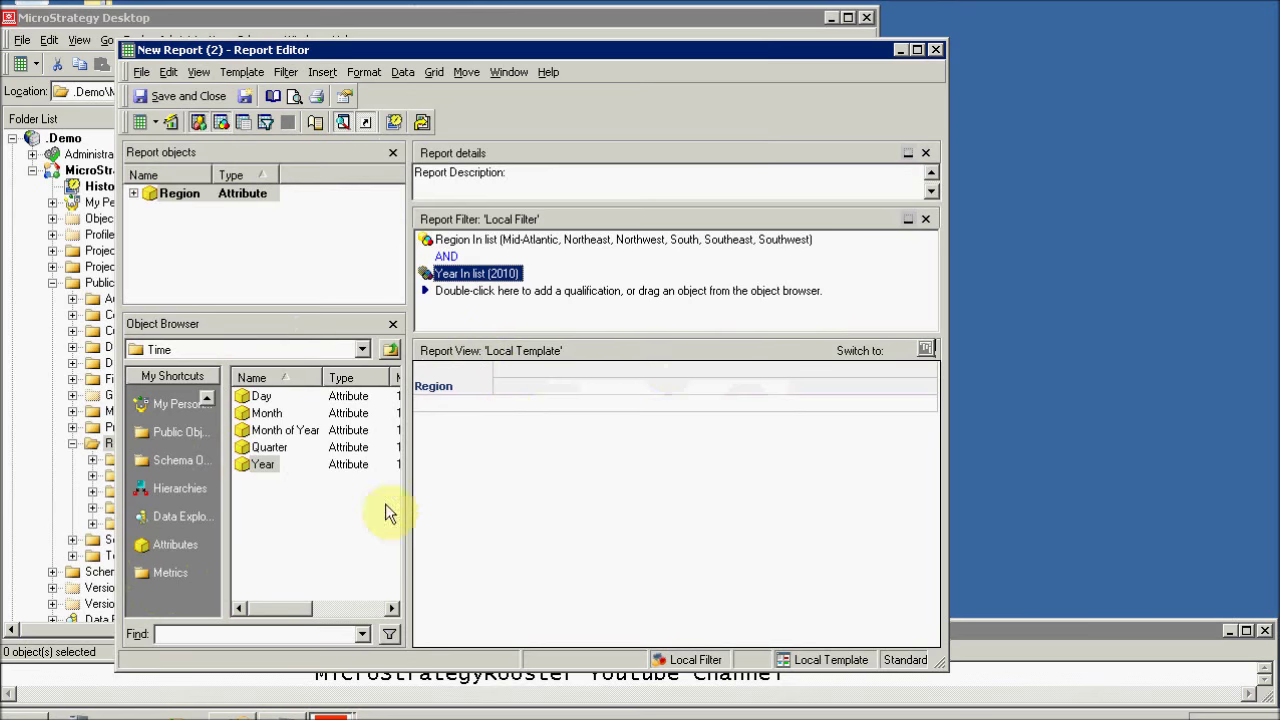
click(140, 576)
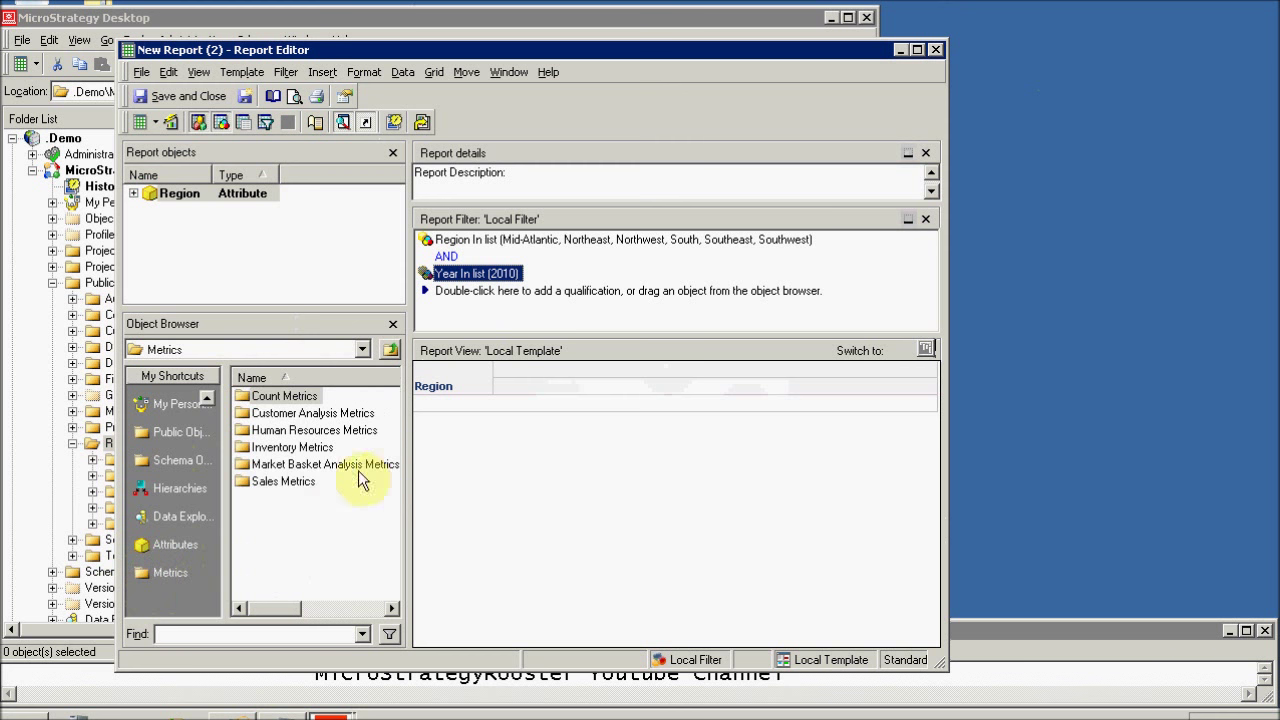
Add the Revenue metric from Metrics > Sales Metrics and run the report
double_click(283, 480)
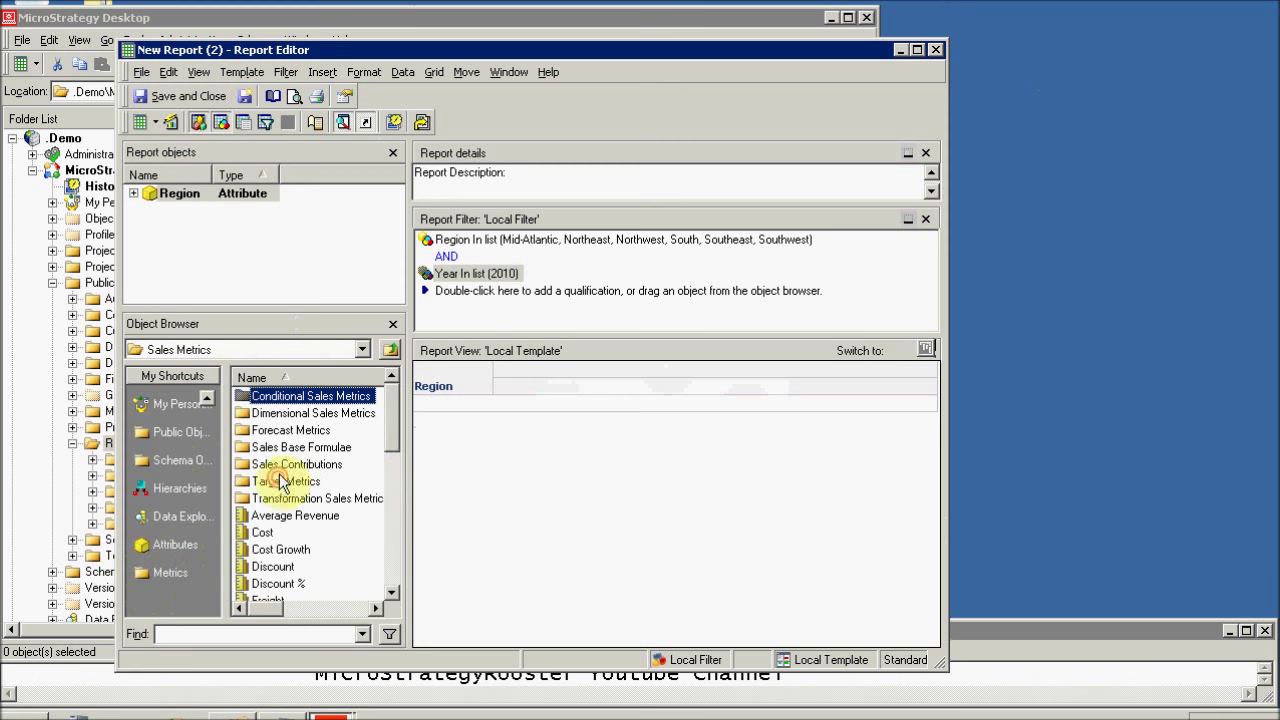
click(389, 548)
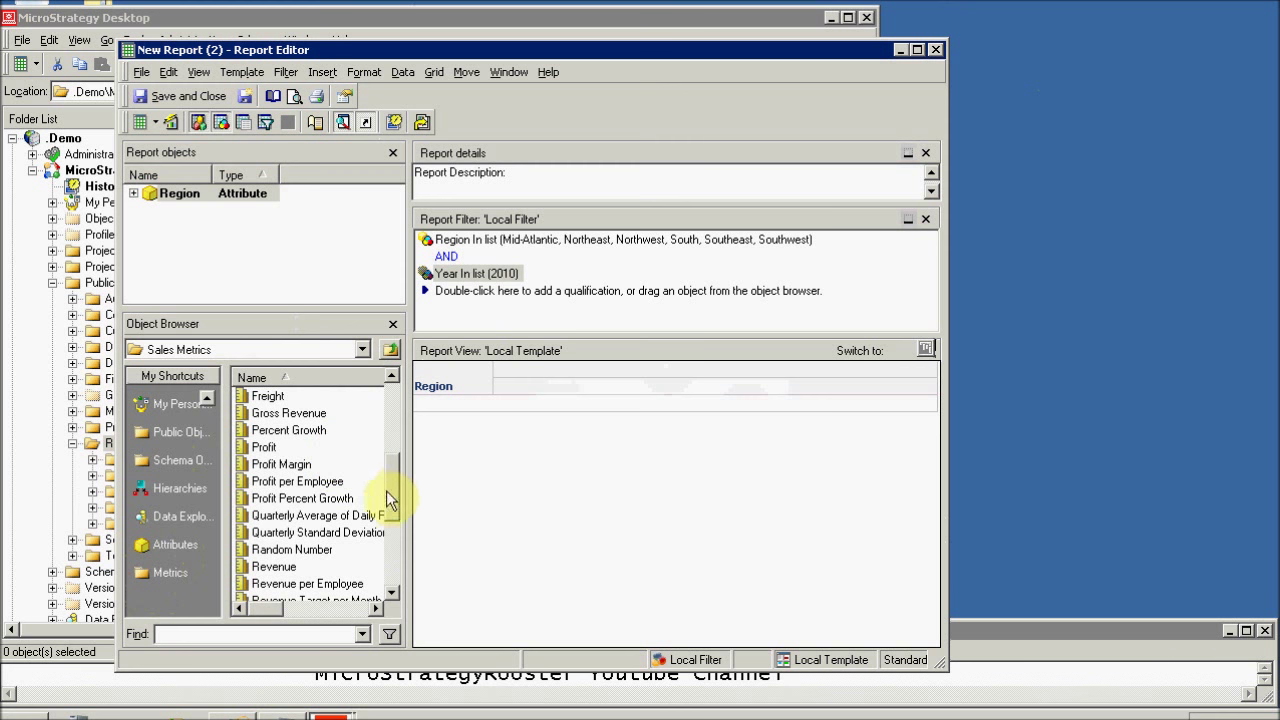
mouse_move(392, 503)
mouse_down()
mouse_move(395, 467)
mouse_move(398, 520)
mouse_up()
double_click(274, 498)
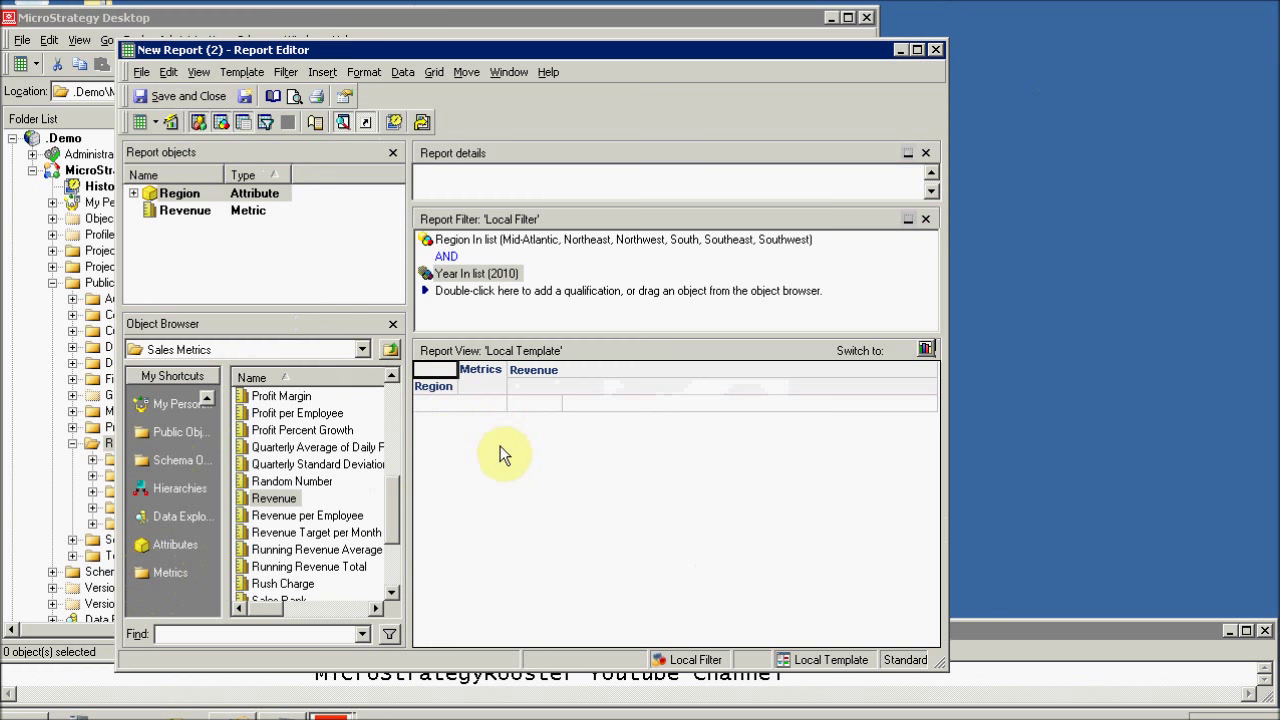
click(140, 121)
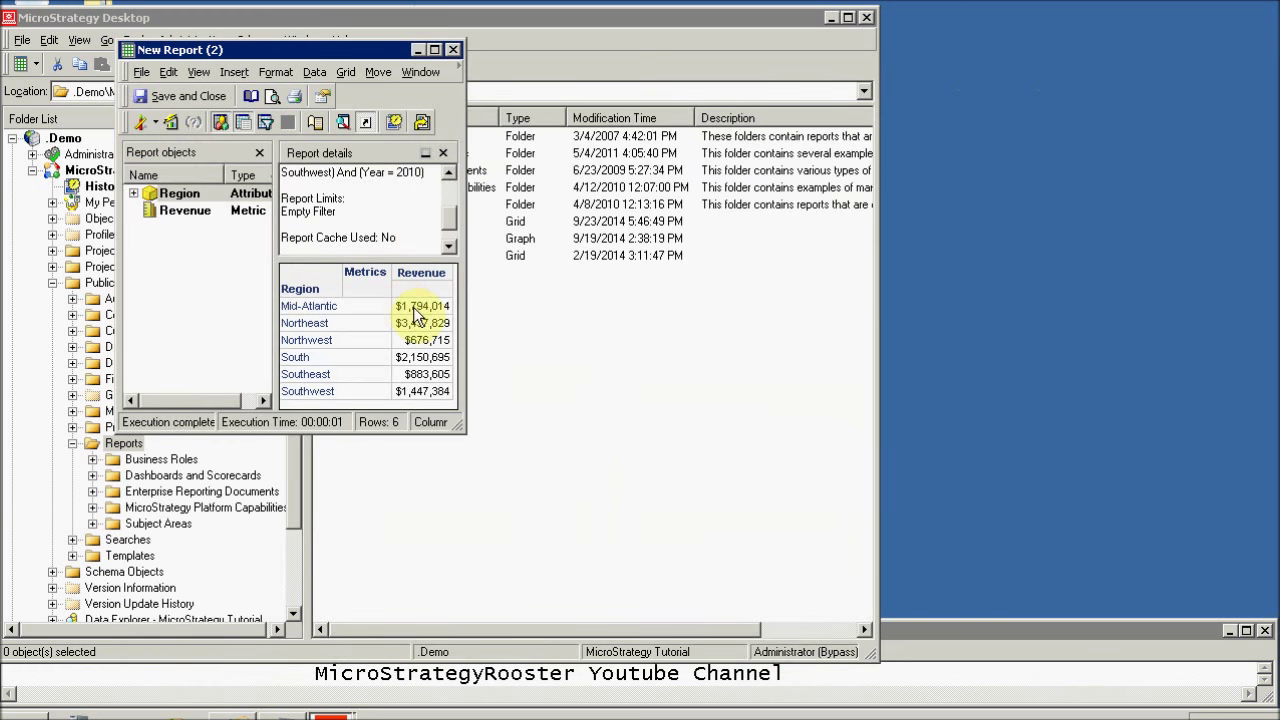
Enlarge the report window and switch the Region–Revenue report to Graph View
drag(453, 425, 708, 595)
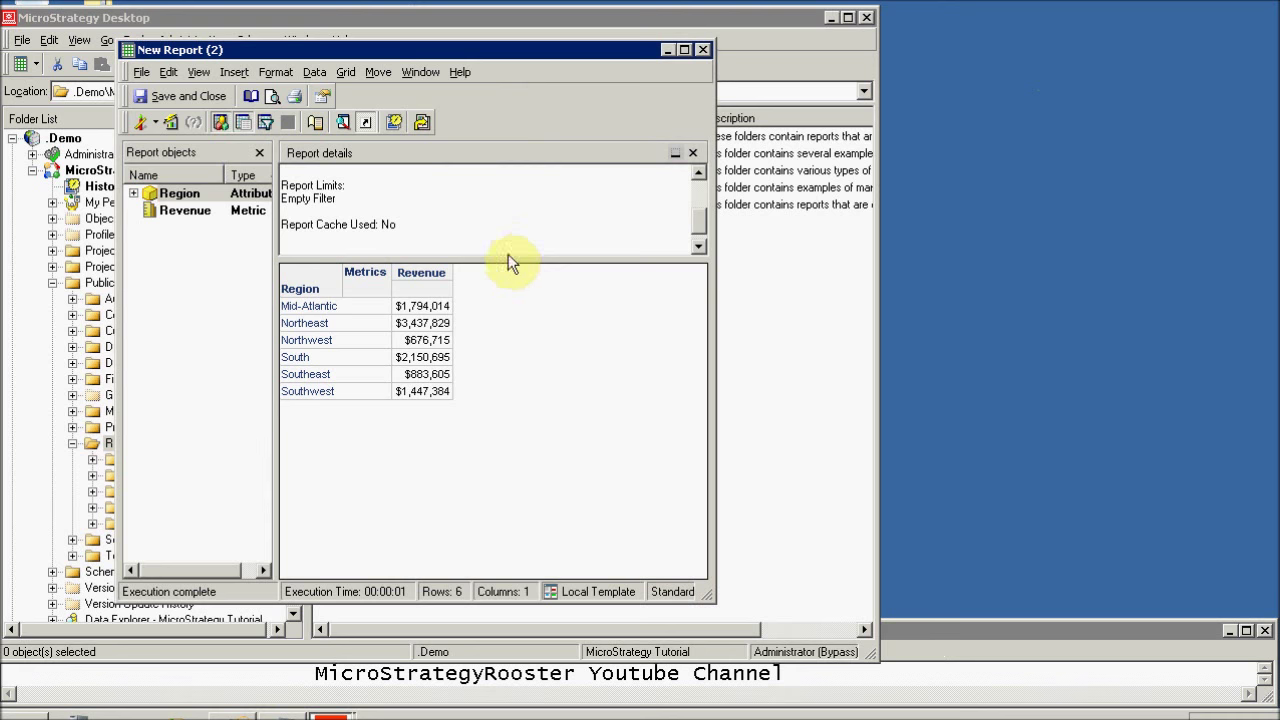
click(155, 121)
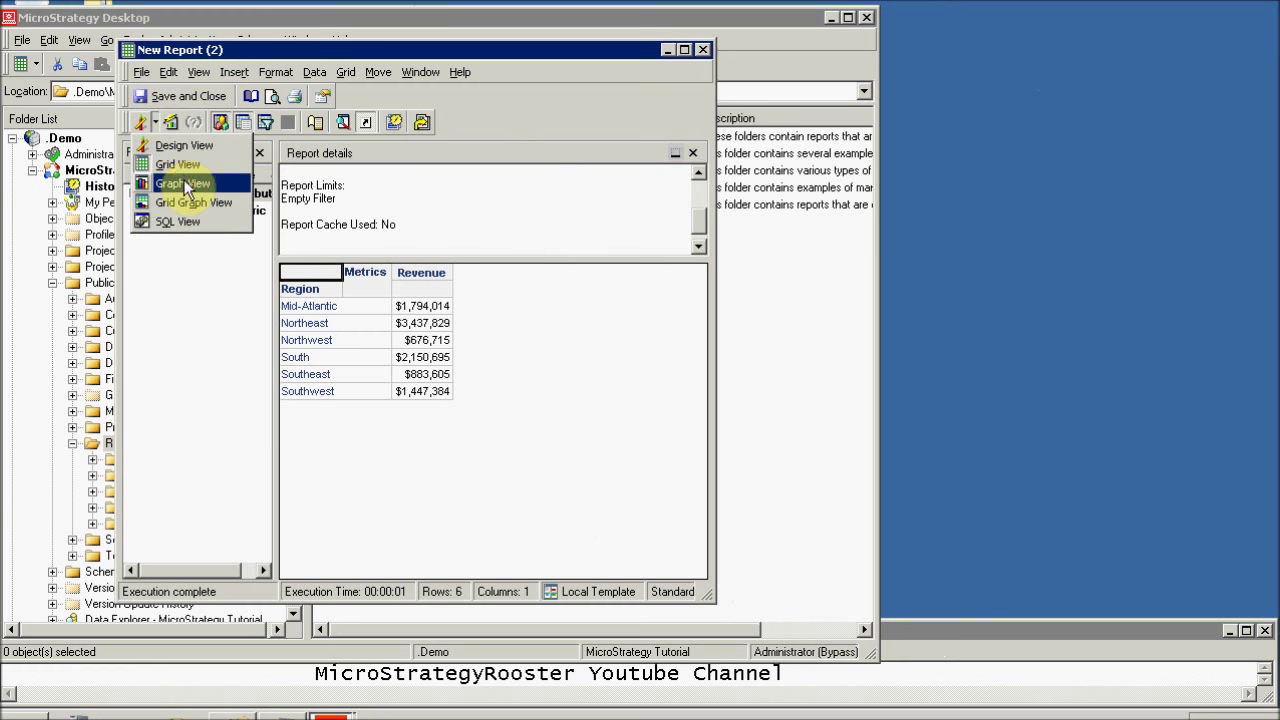
click(182, 184)
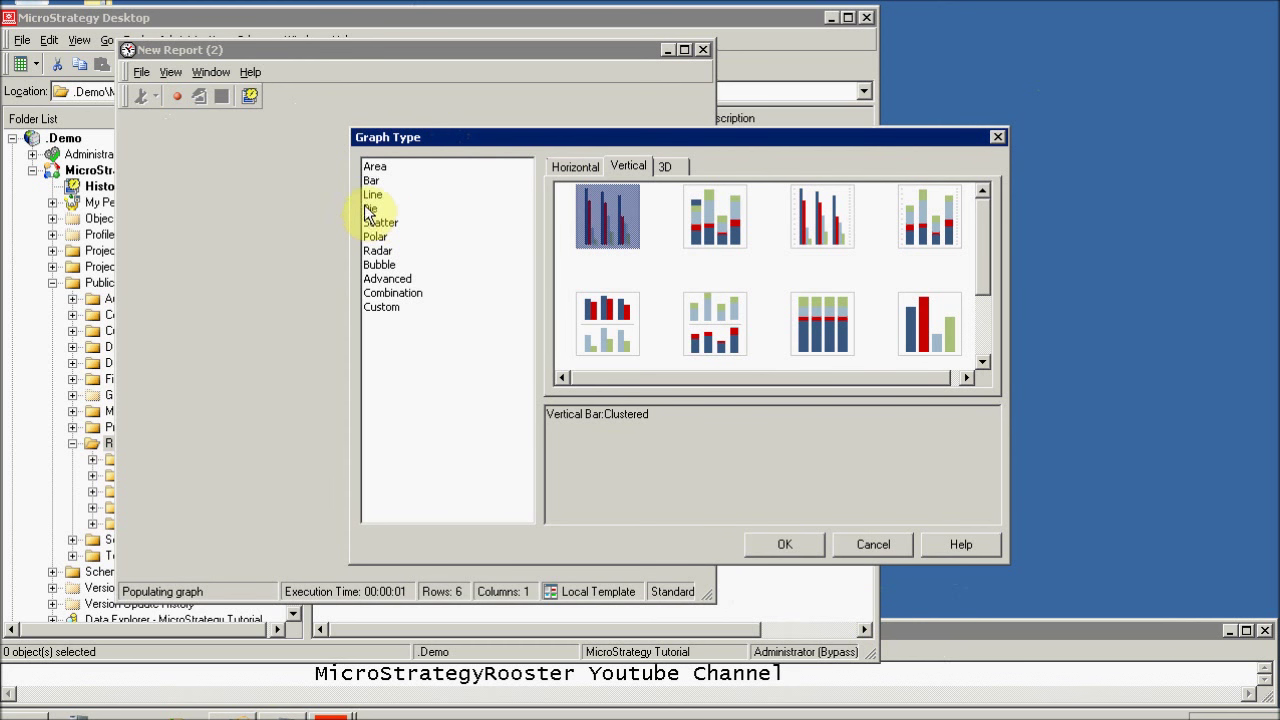
Apply the Advanced Gauge graph type so six region Revenue gauges fill an enlarged window
click(384, 279)
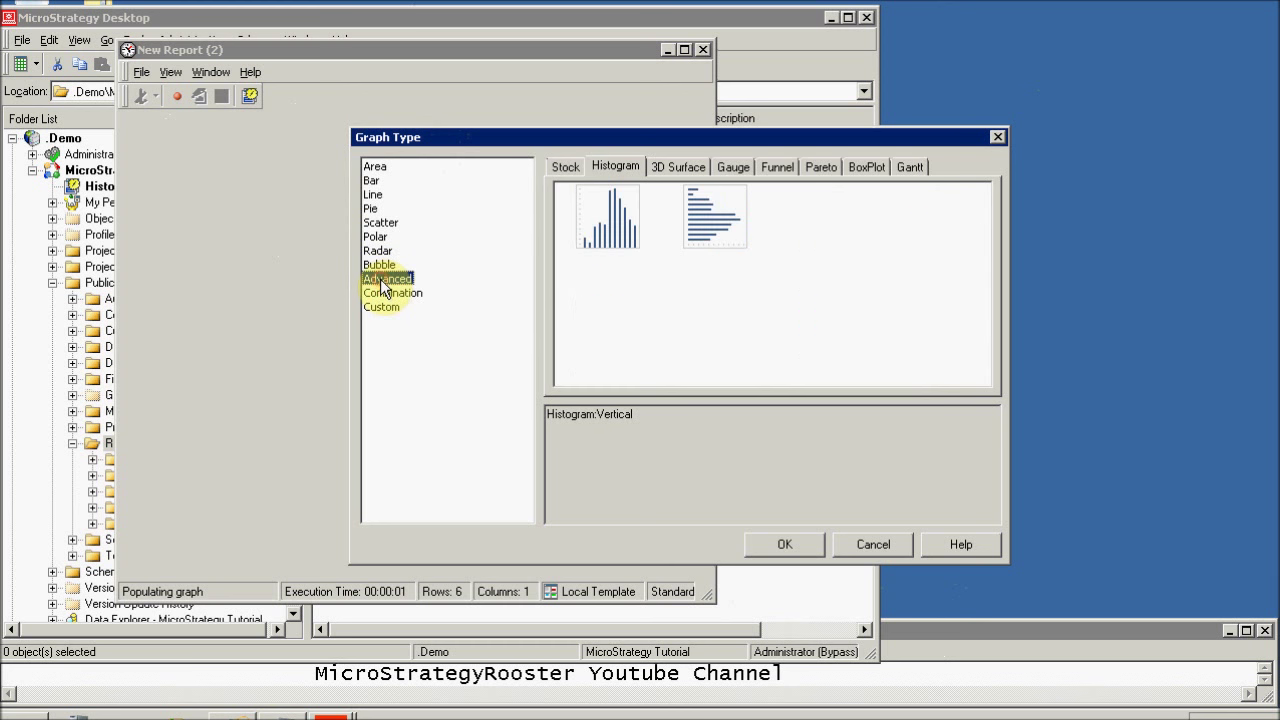
click(731, 170)
click(785, 542)
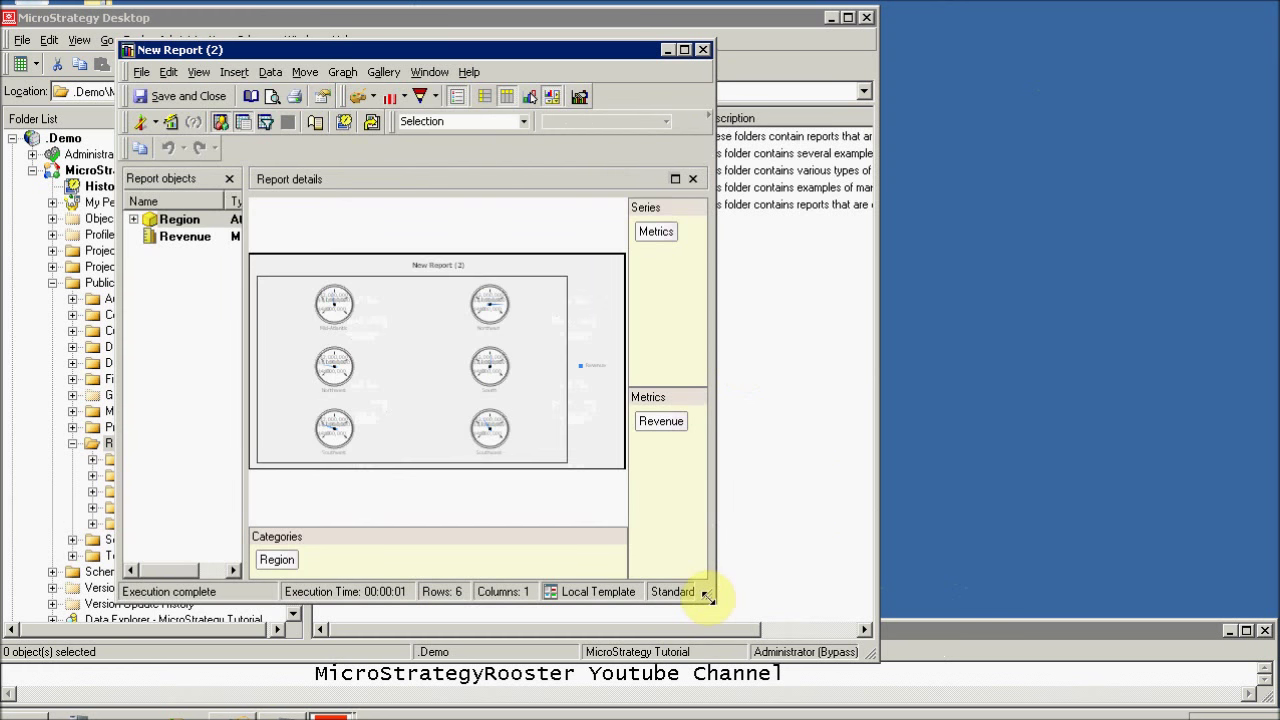
drag(706, 594, 1125, 700)
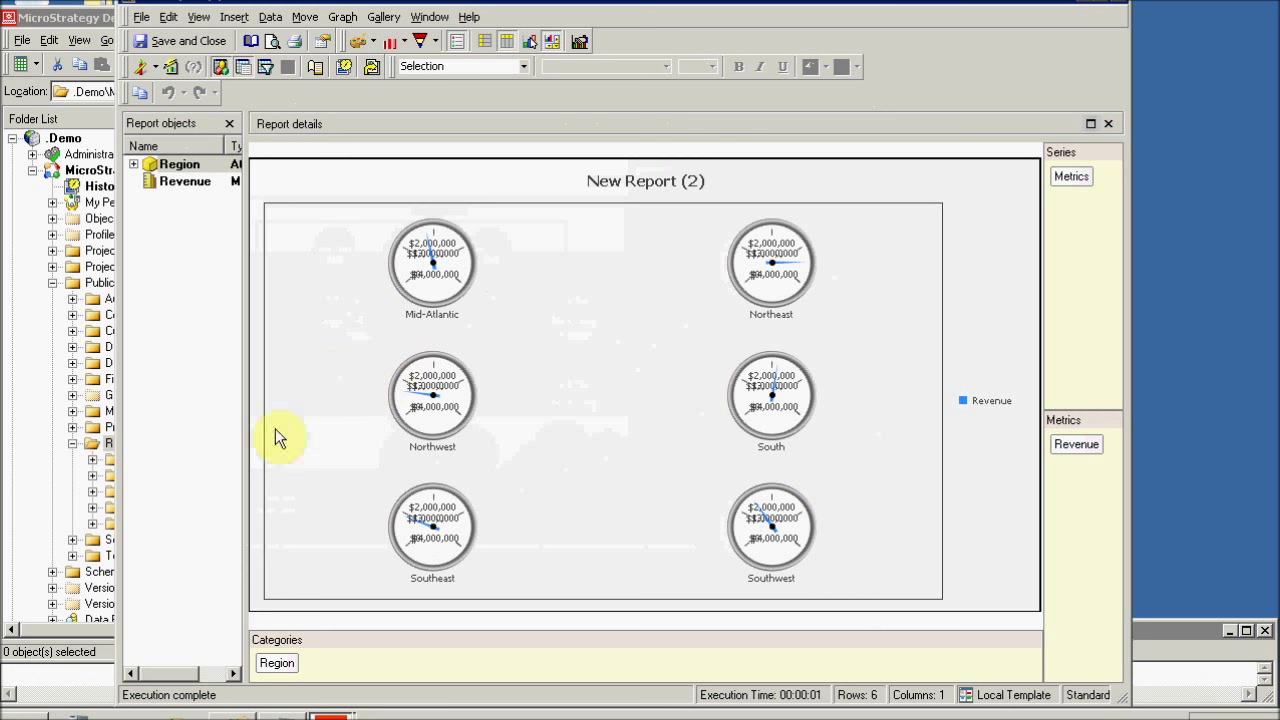
click(276, 665)
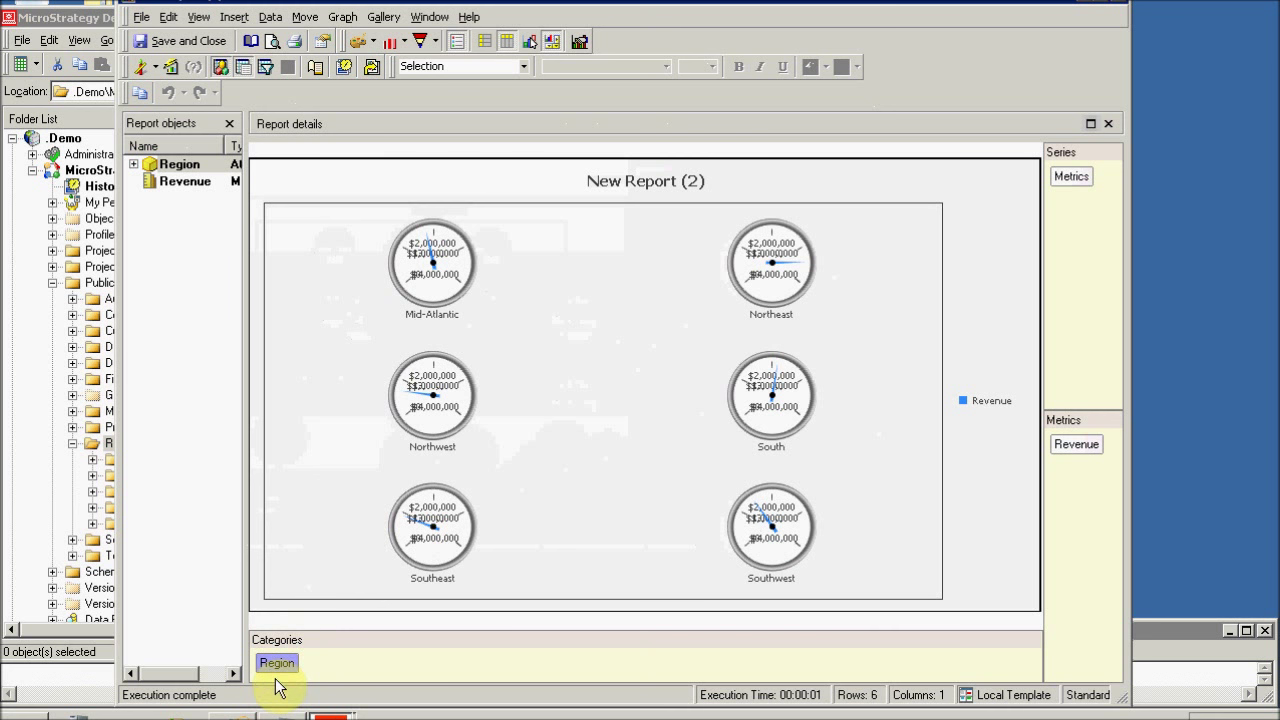
In Design View, move Region to page-by and rerun to show one Mid-Atlantic gauge
click(155, 66)
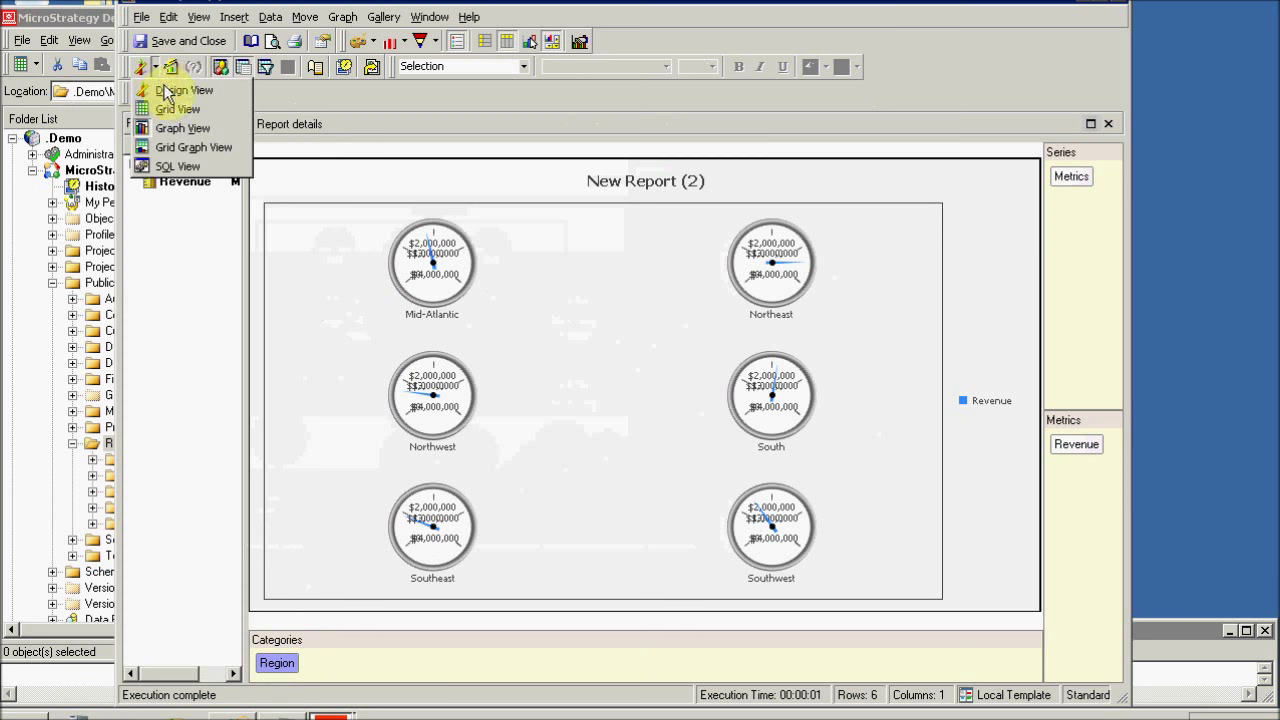
click(170, 94)
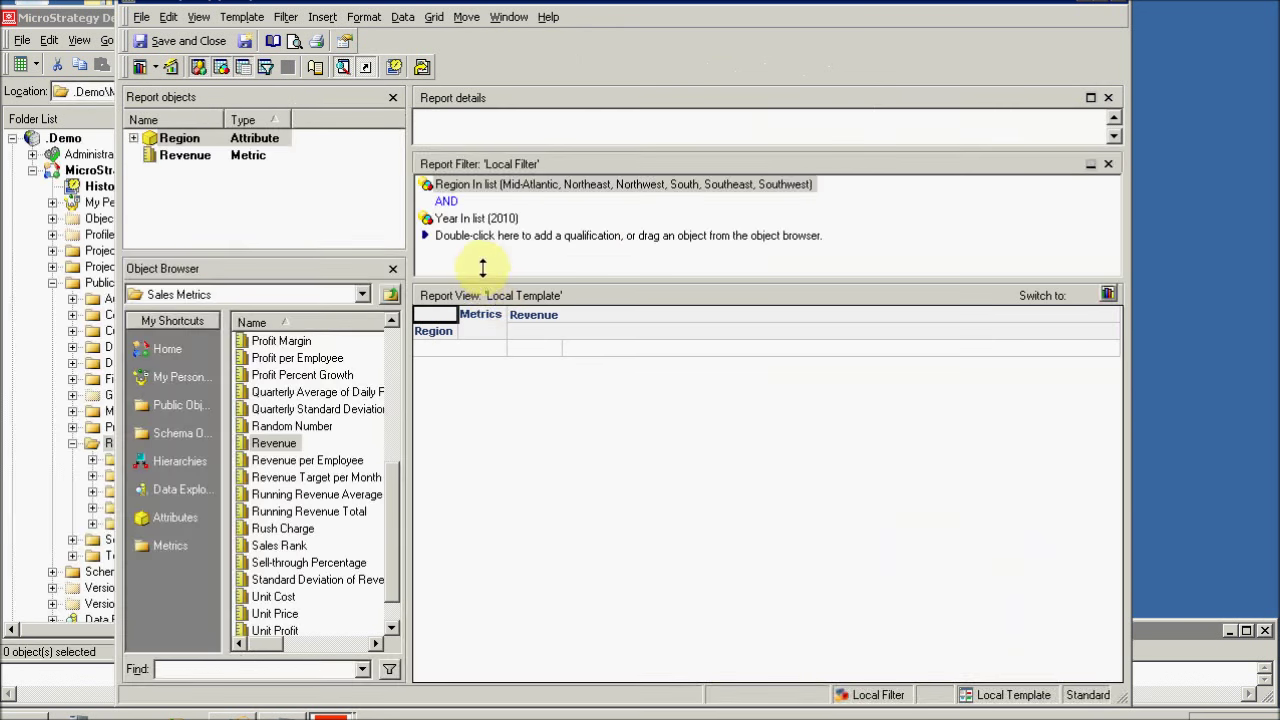
right_click(434, 333)
mouse_move(540, 383)
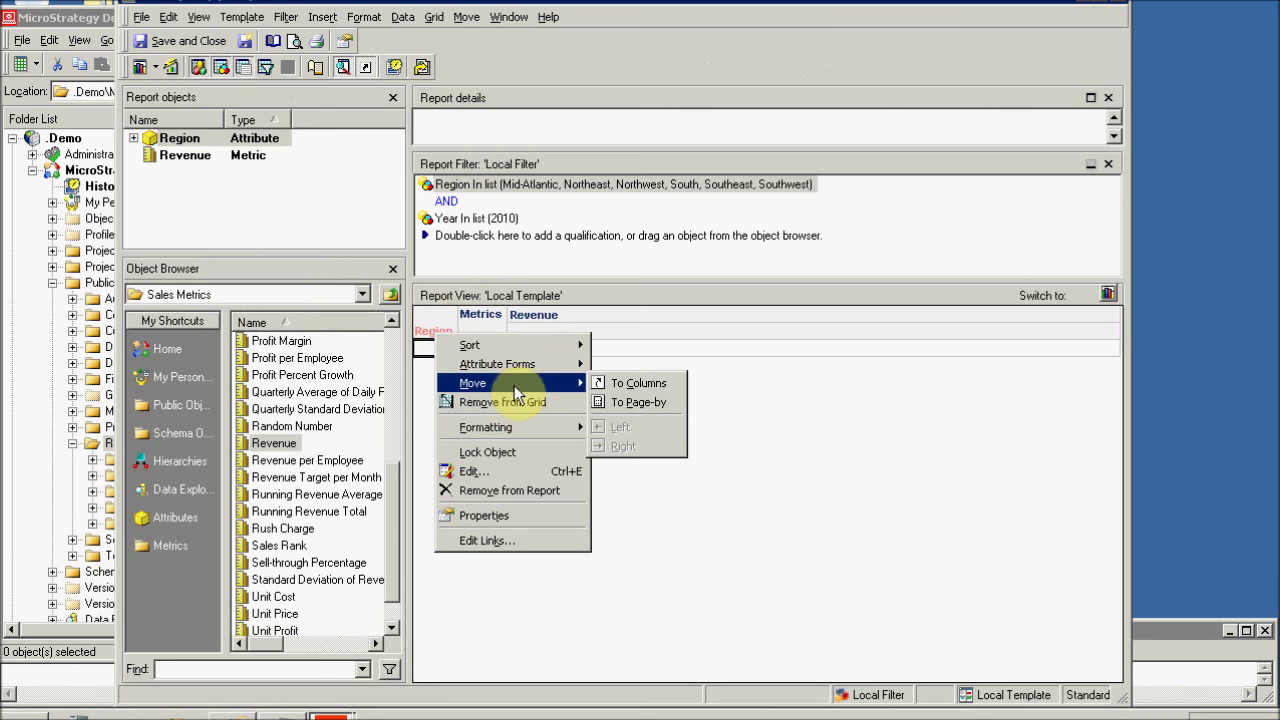
click(648, 402)
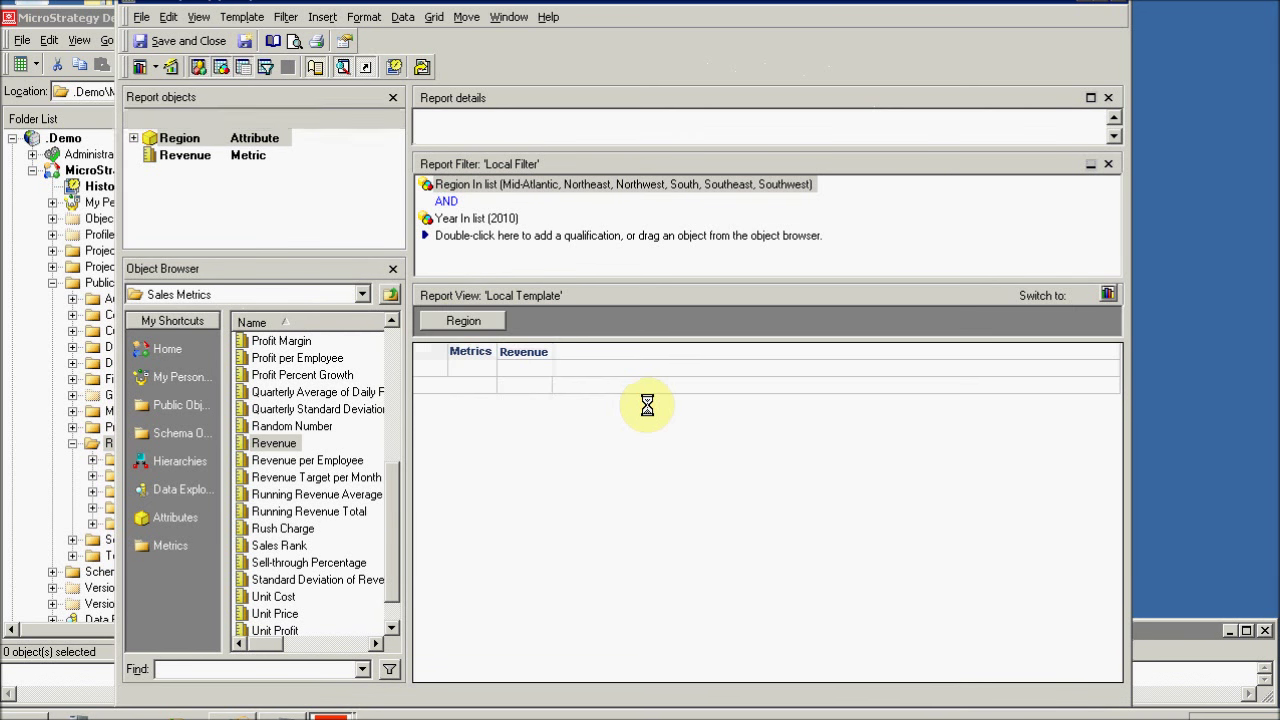
click(142, 67)
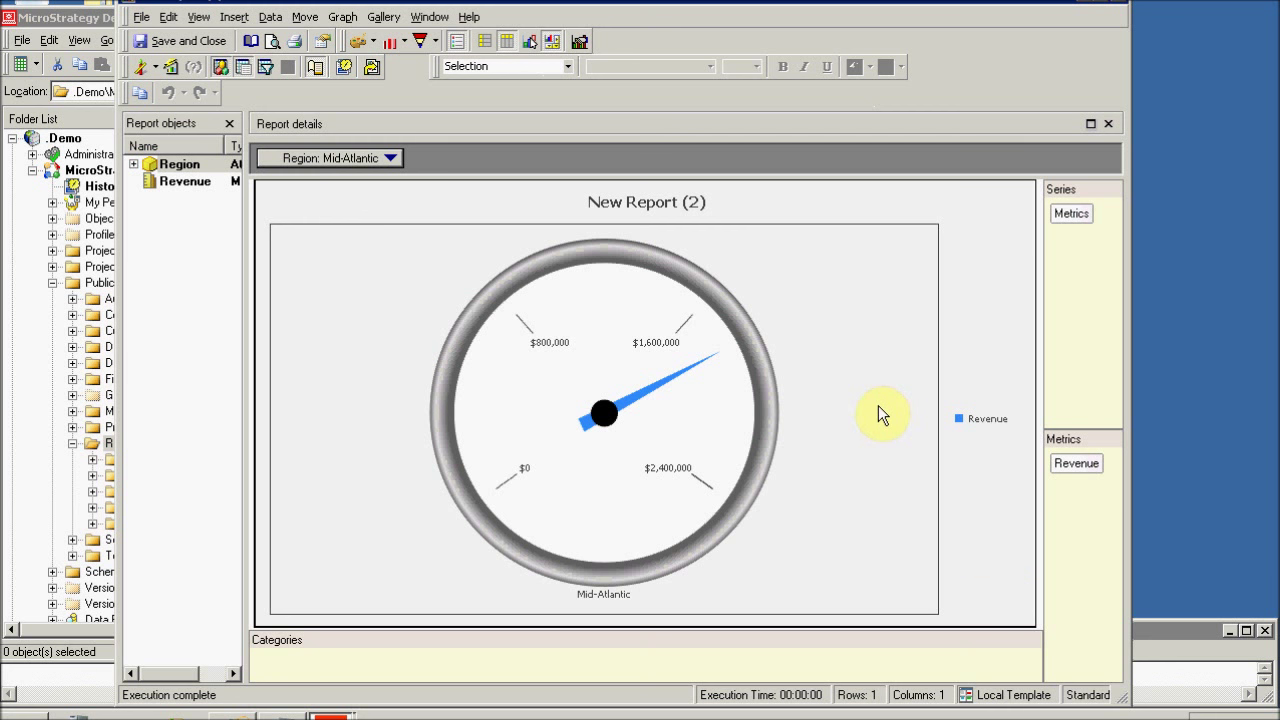
Select Northeast in the Region page-by list, showing its gauge on a $0–$4,000,000 scale
click(392, 158)
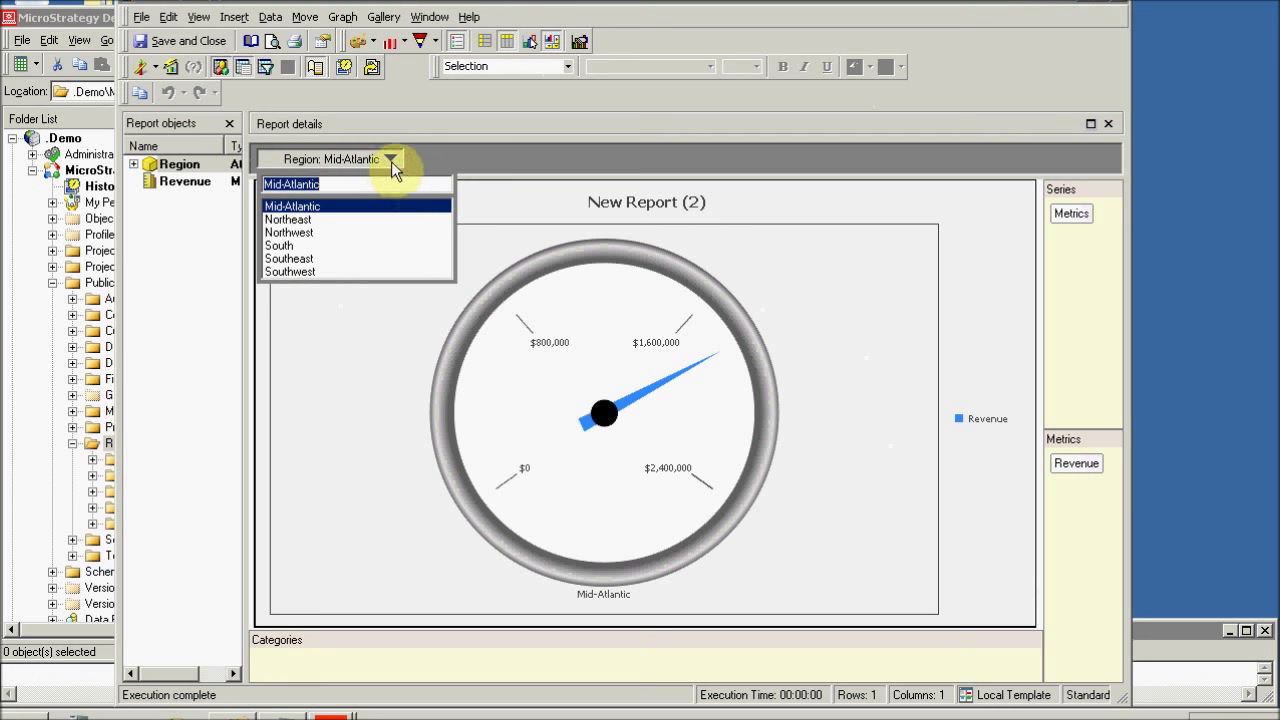
click(391, 160)
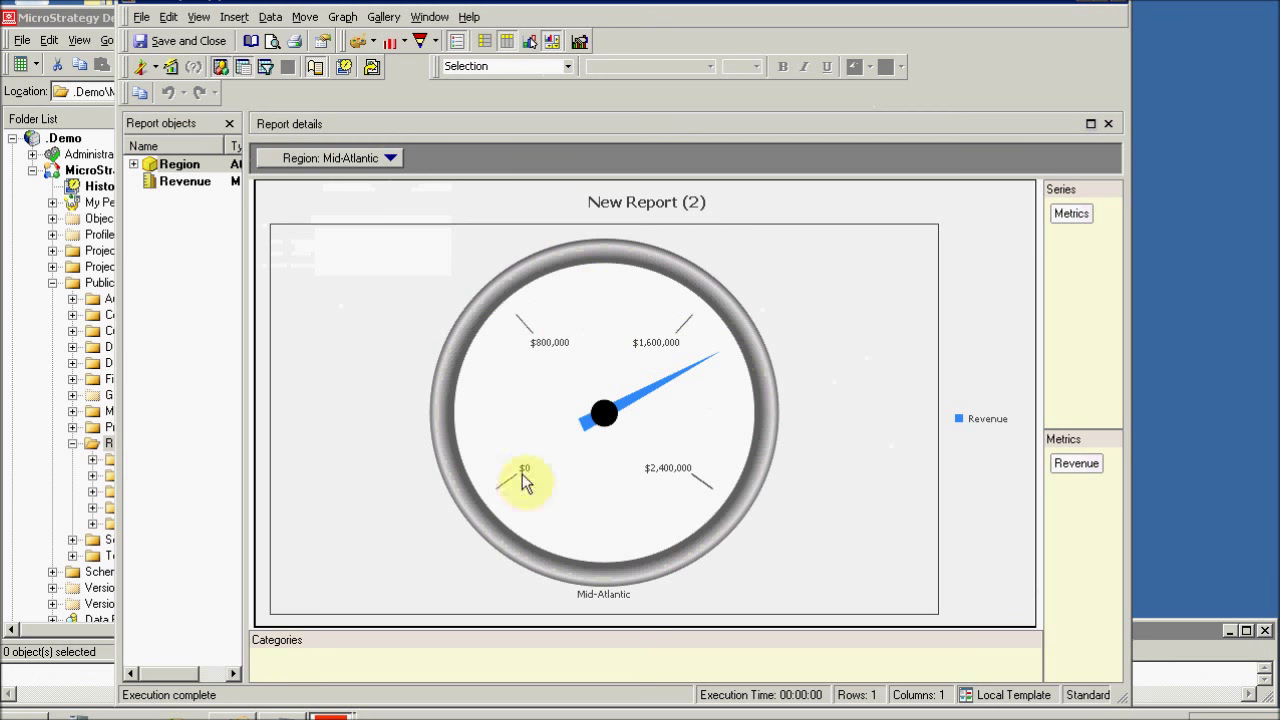
click(355, 158)
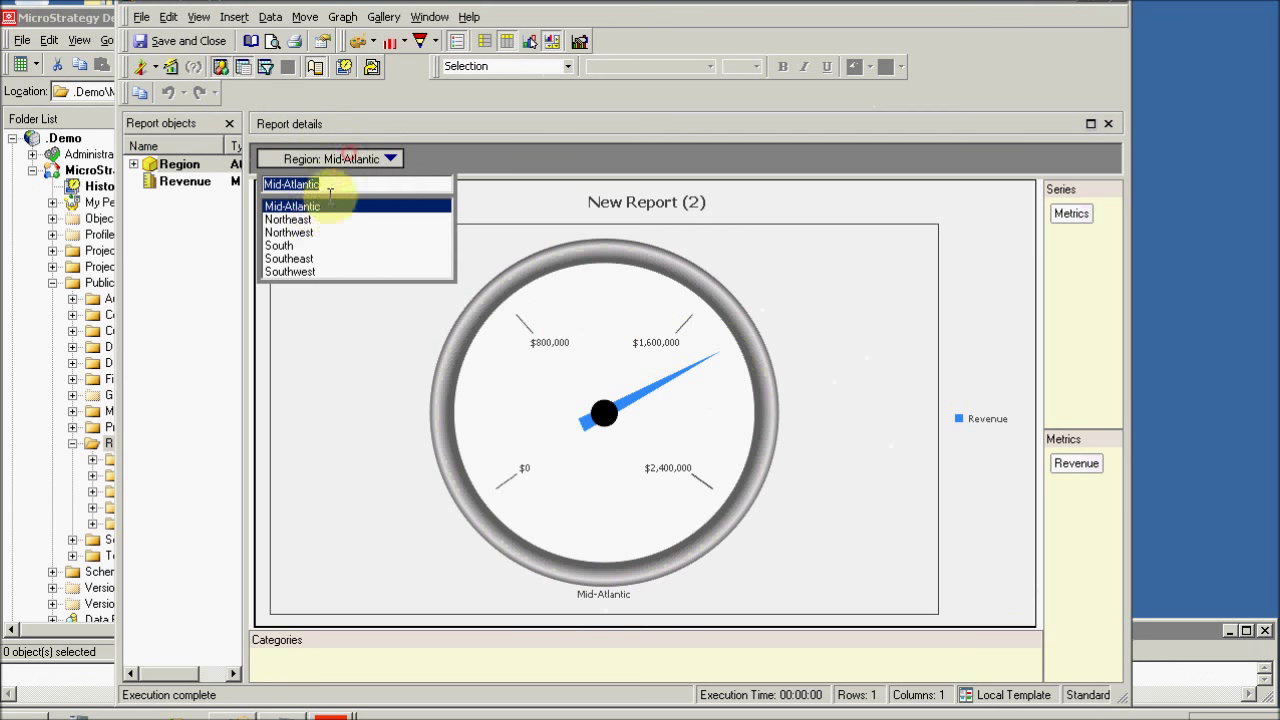
click(295, 220)
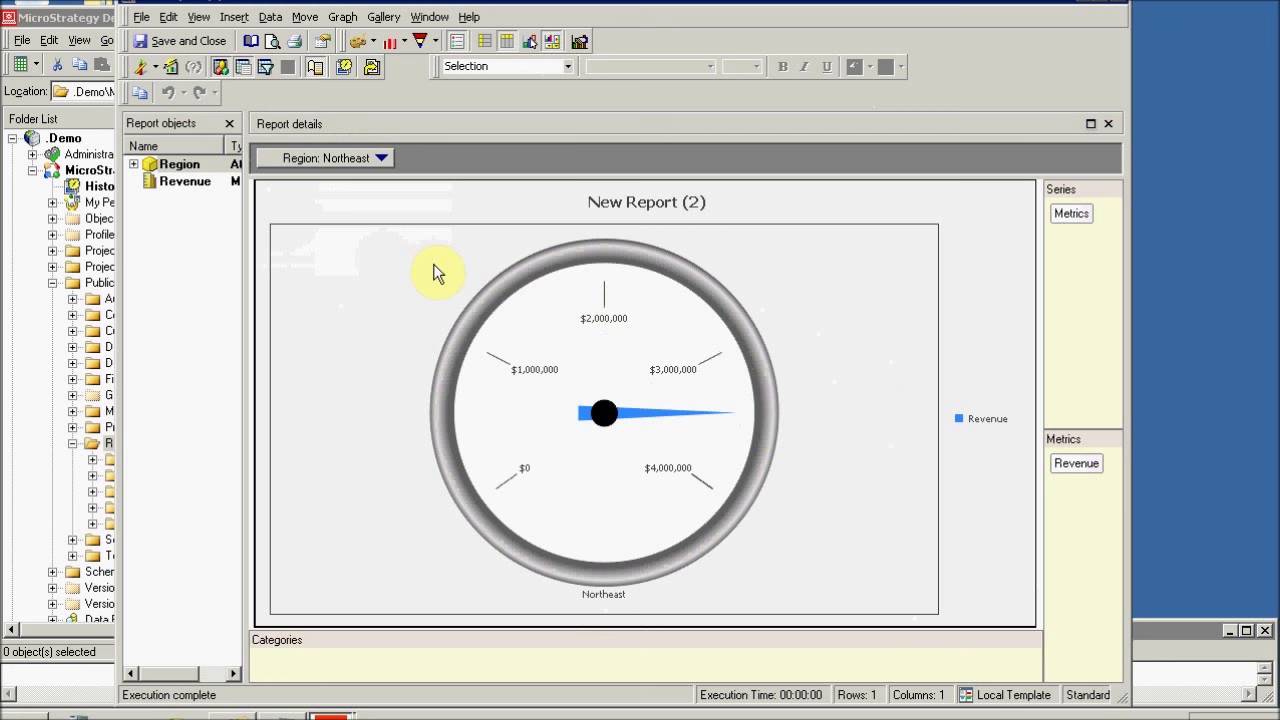
Save and close the gauge report as 'My Gauge' in the Reports folder
click(160, 43)
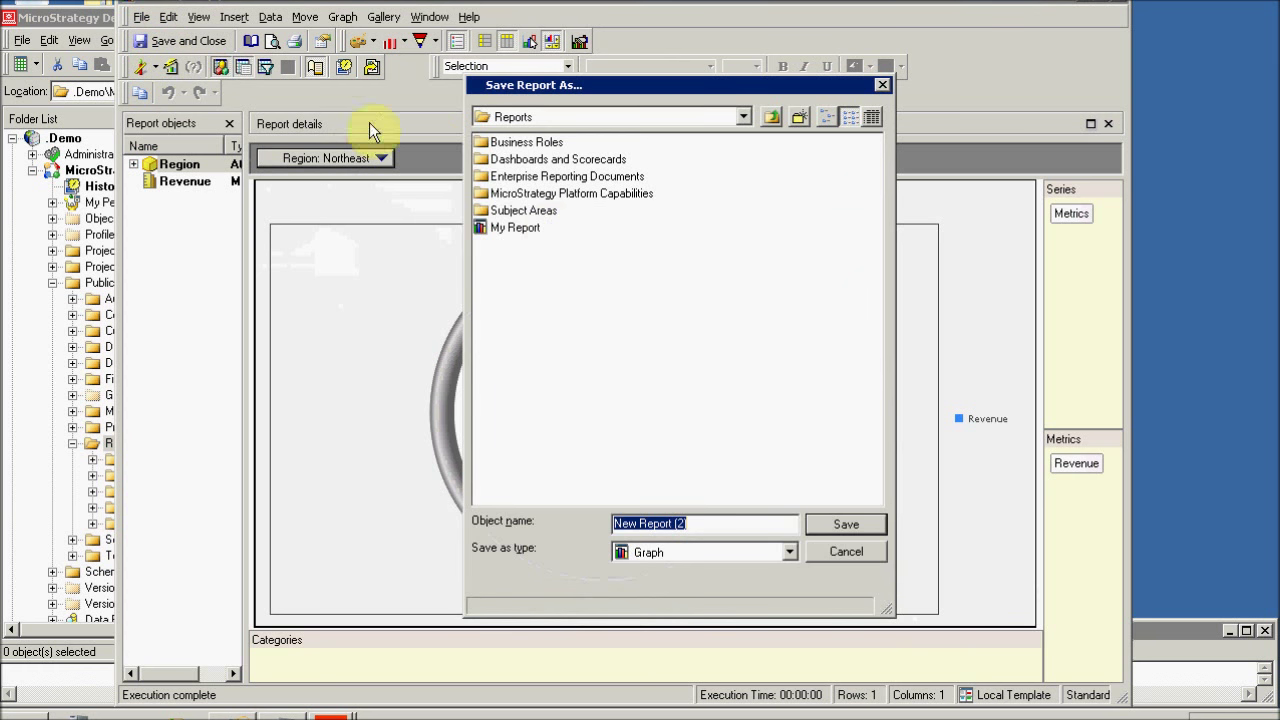
text(My Gauge)
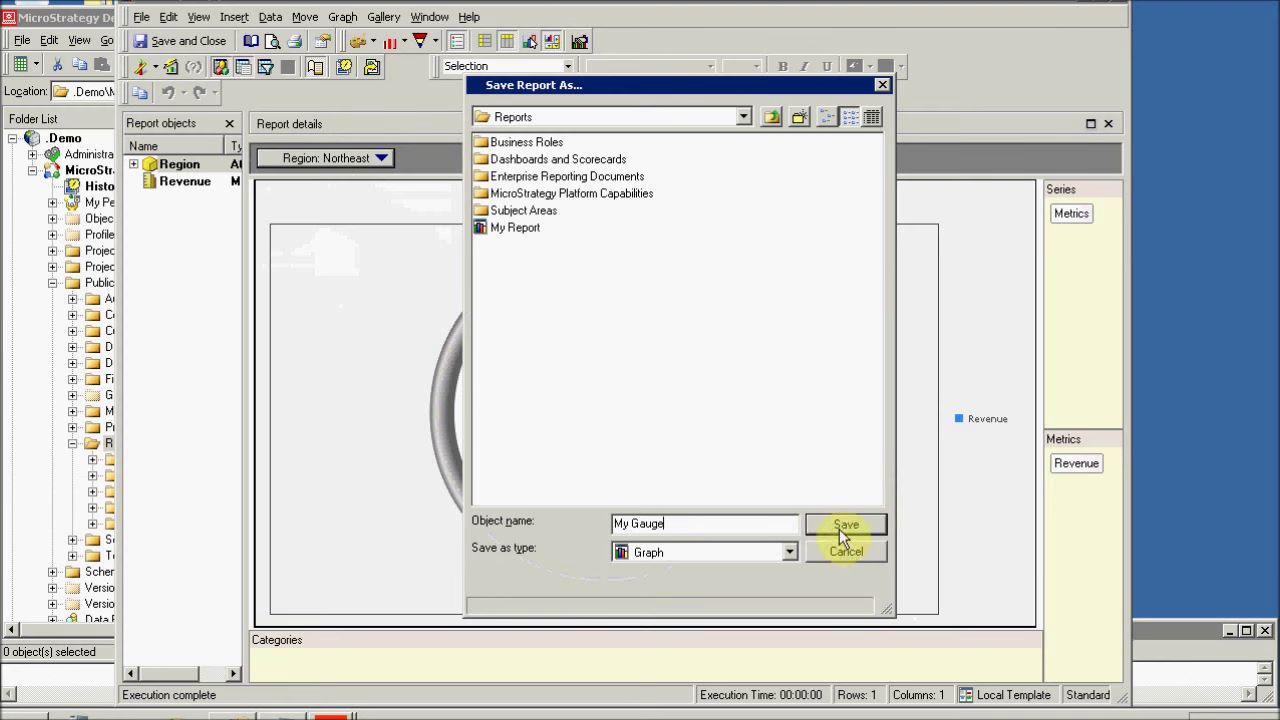
click(839, 529)
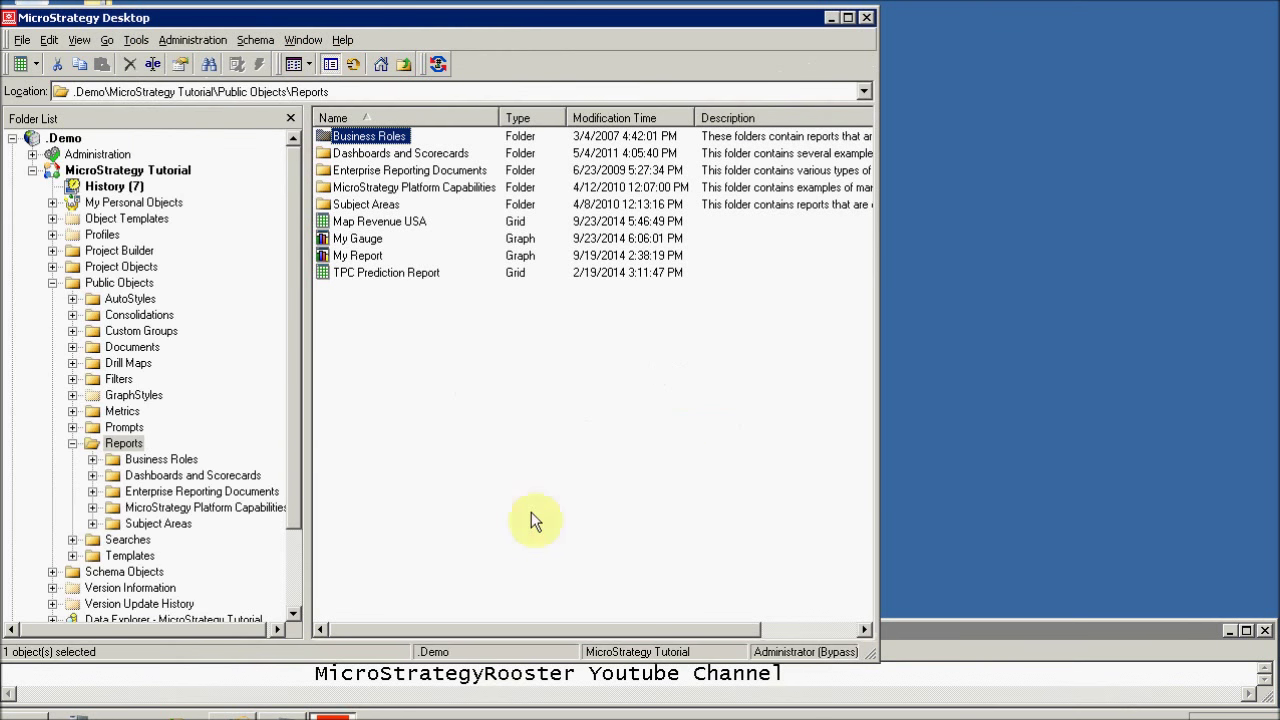
click(235, 716)
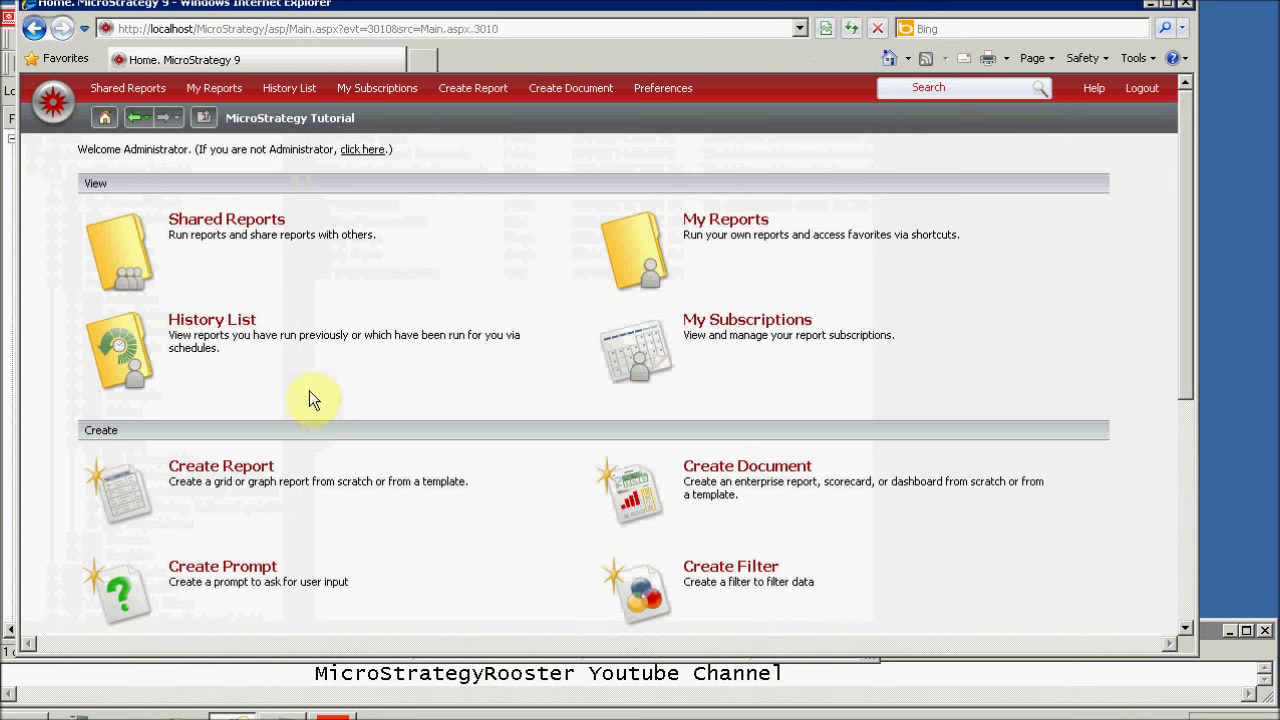
Open My Gauge from Shared Reports to view the Northeast Revenue gauge on its $0–$4,000,000 scale
click(221, 220)
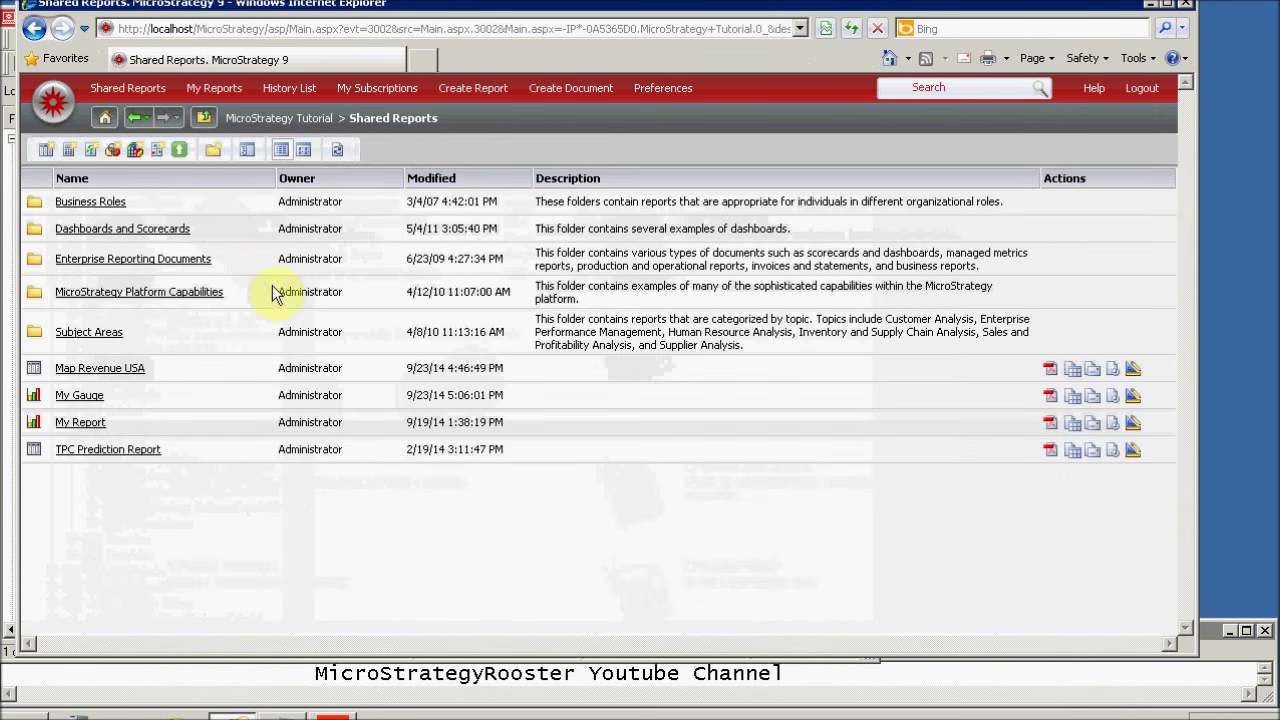
click(79, 396)
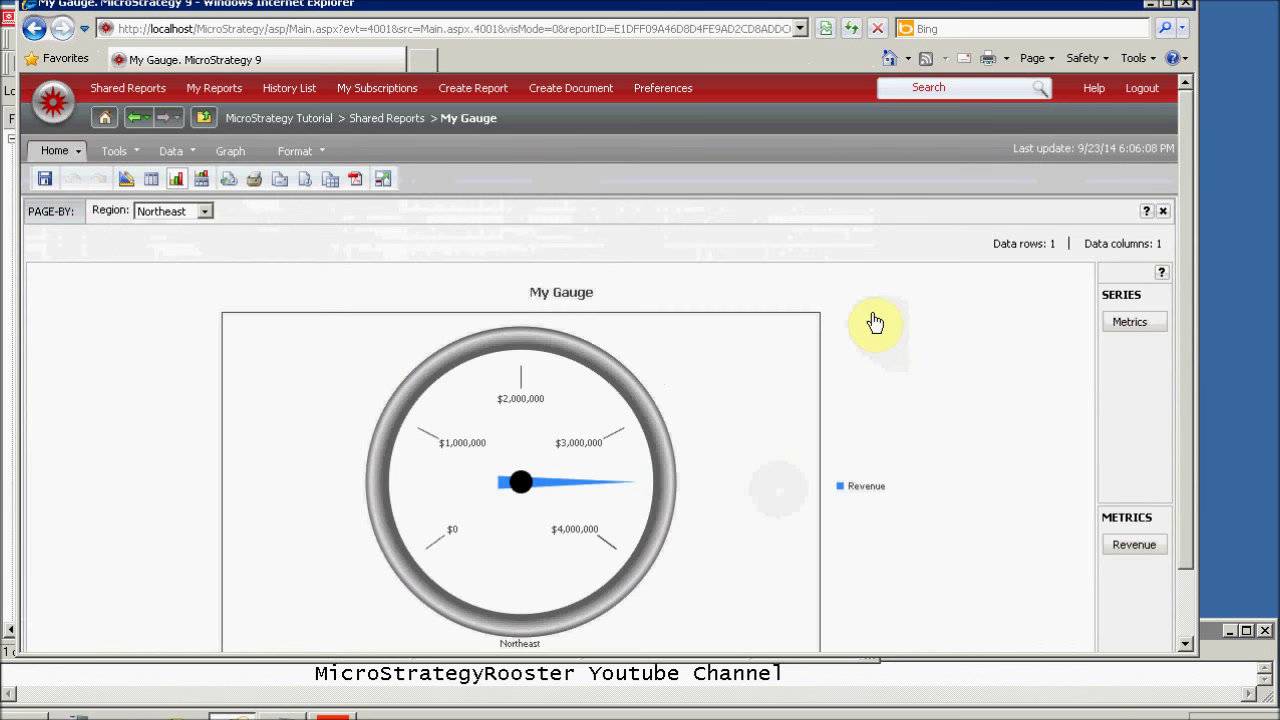
scroll(930, 345, down, 2)
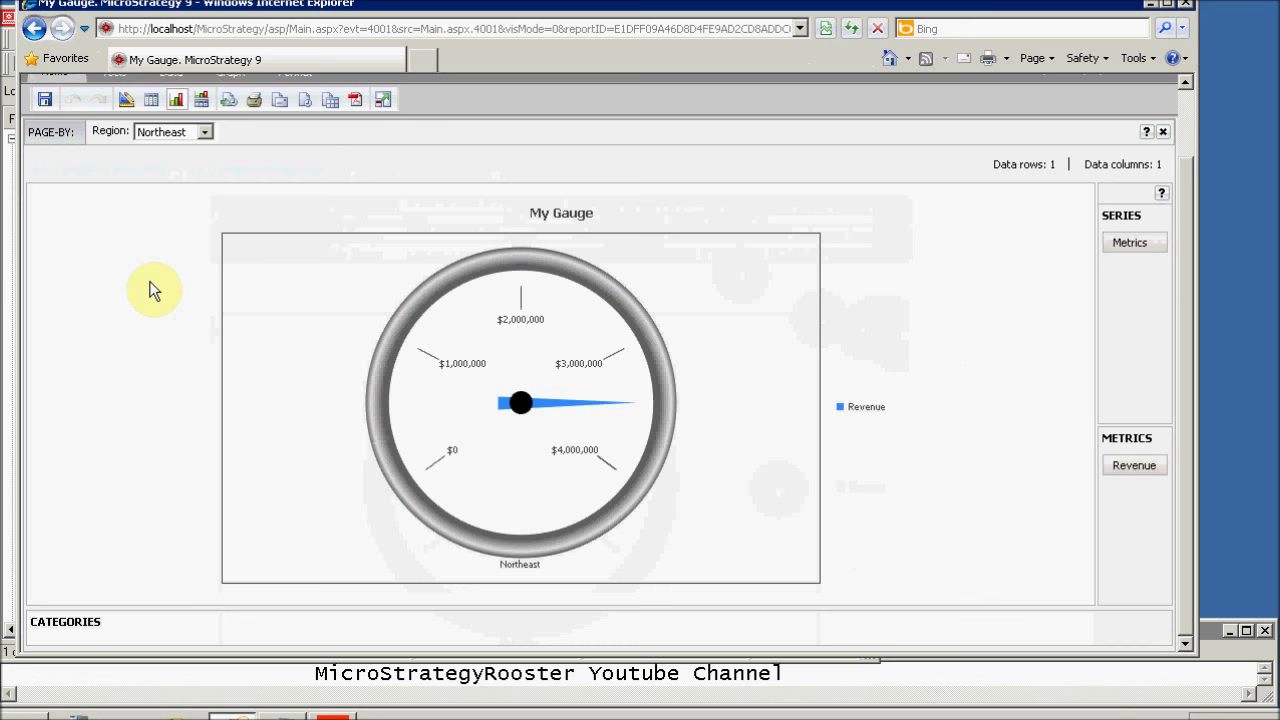
Format the gauge with a Thin needle style and a 7% border thickness
right_click(386, 370)
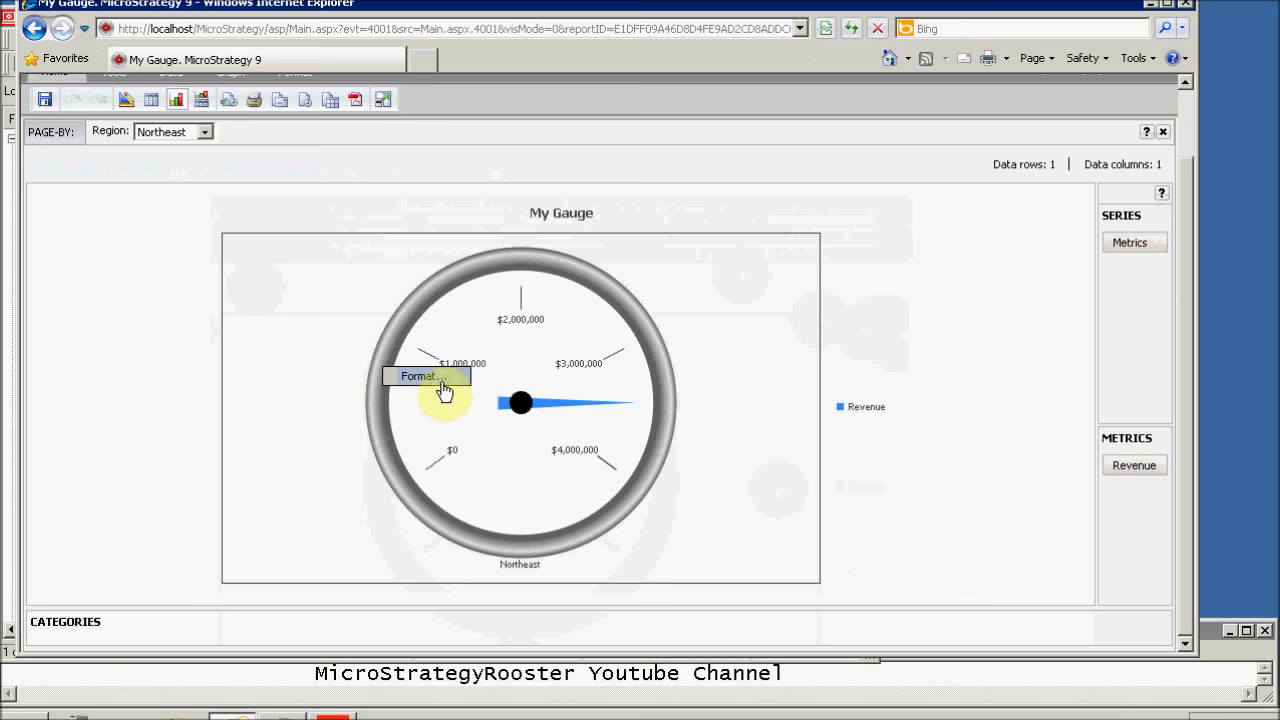
click(432, 378)
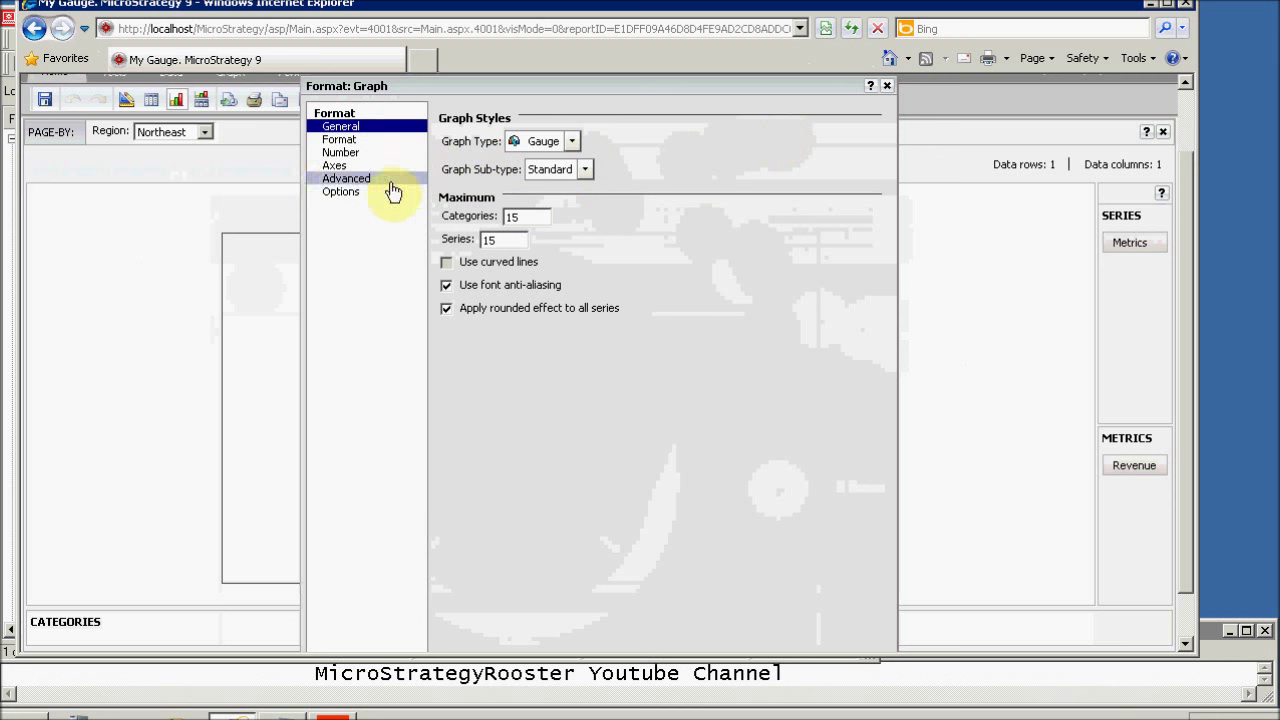
click(336, 190)
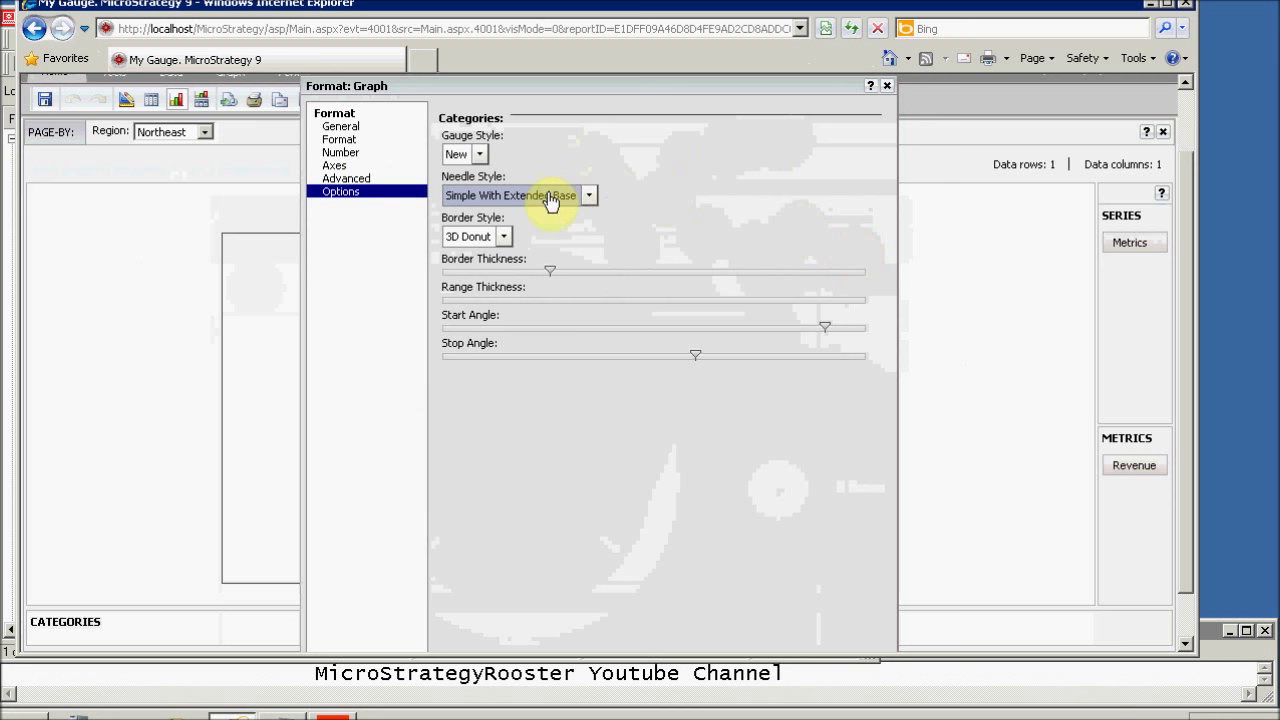
click(474, 200)
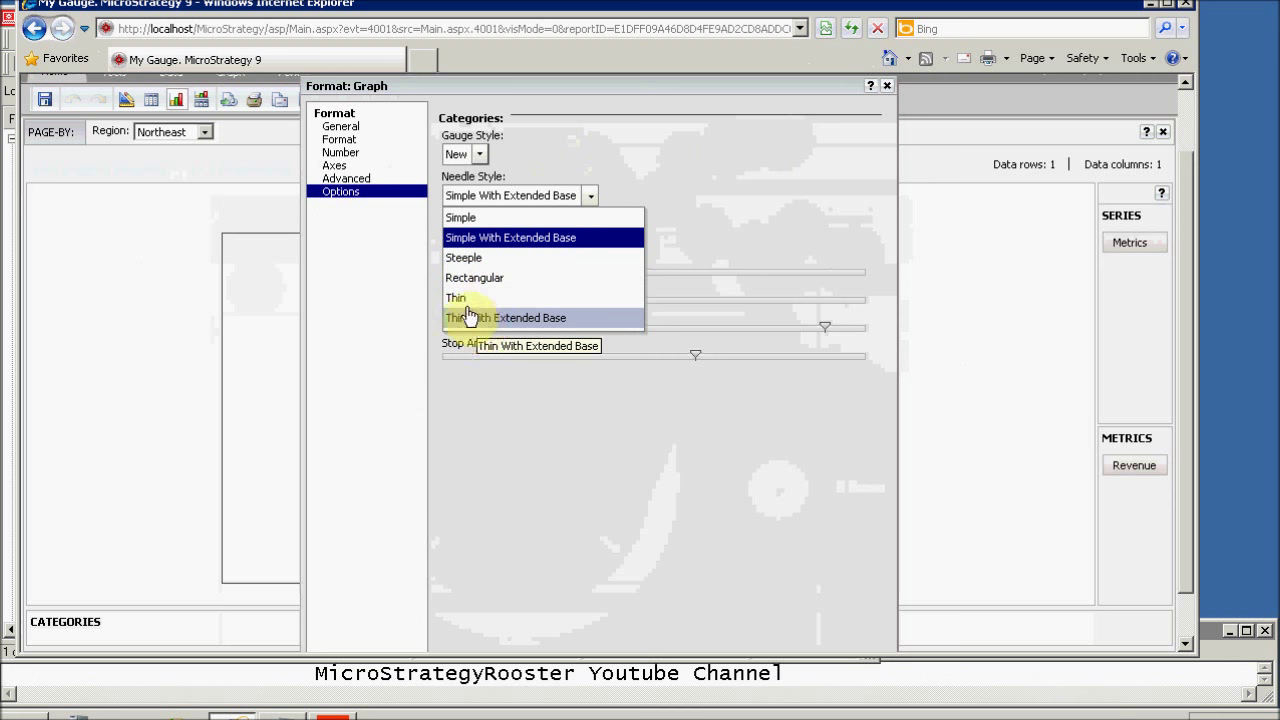
click(457, 302)
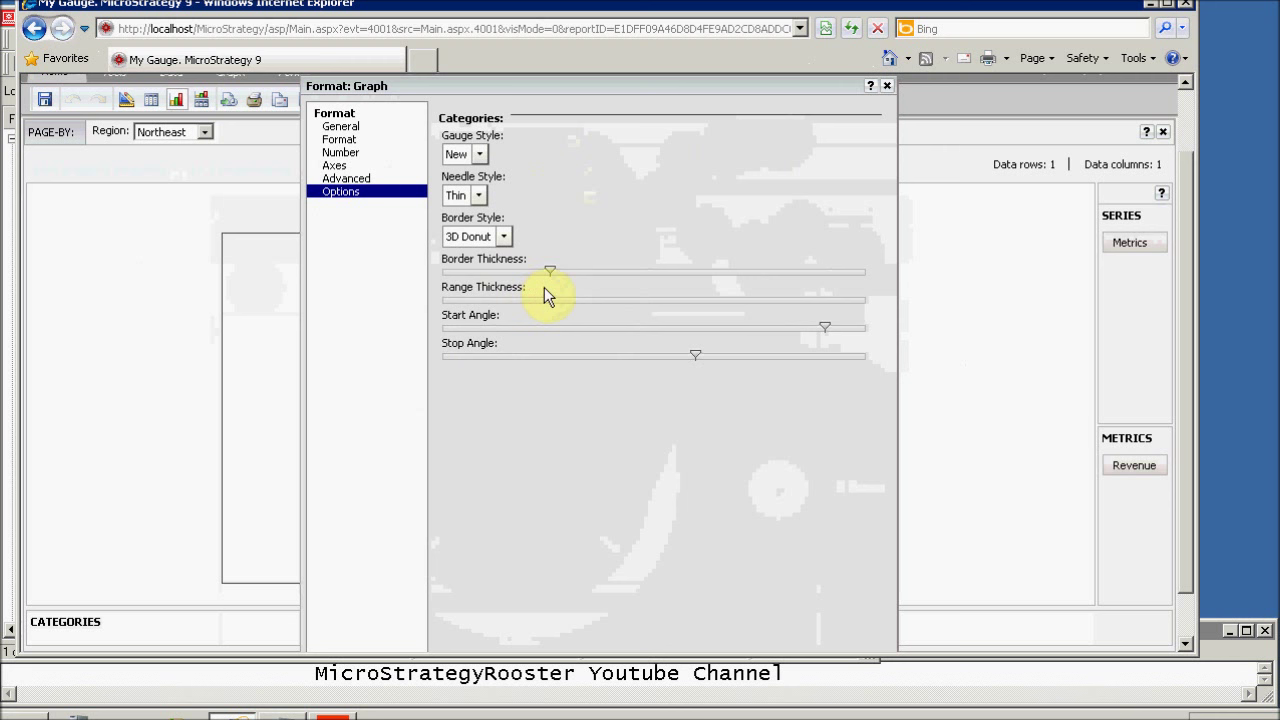
mouse_move(555, 283)
drag(553, 280, 474, 280)
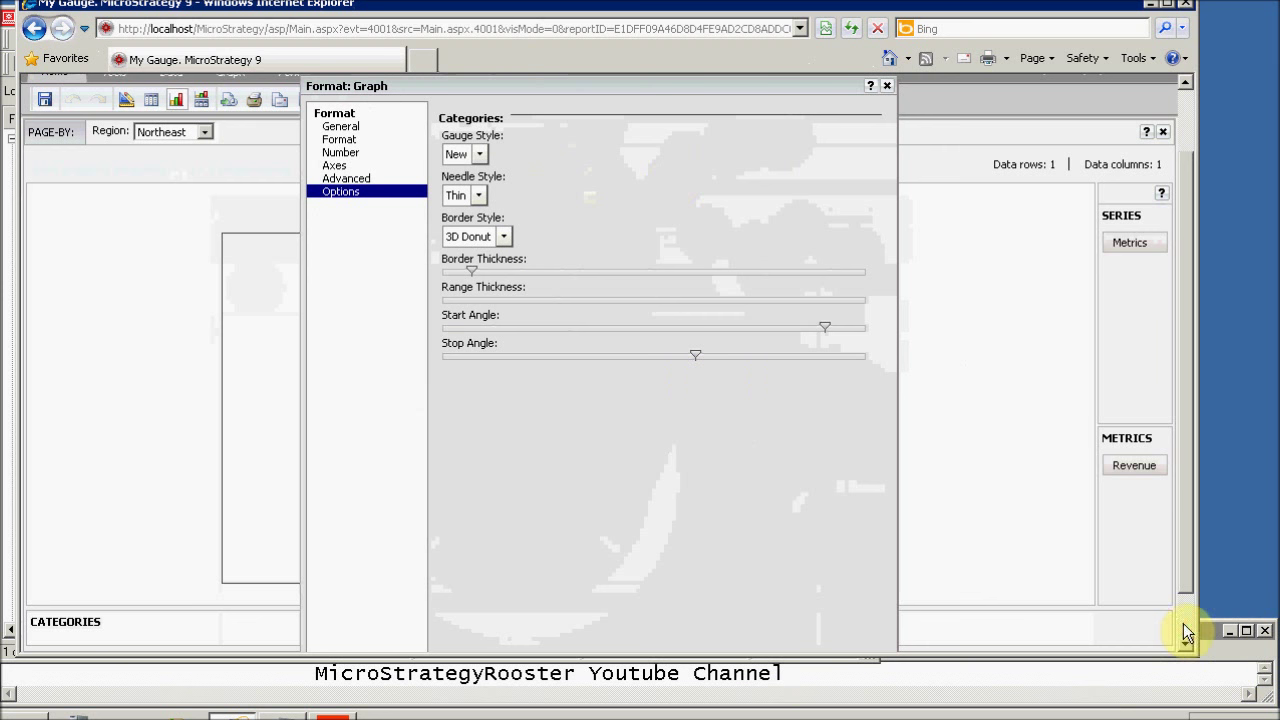
scroll(1183, 623, down, 1)
click(766, 632)
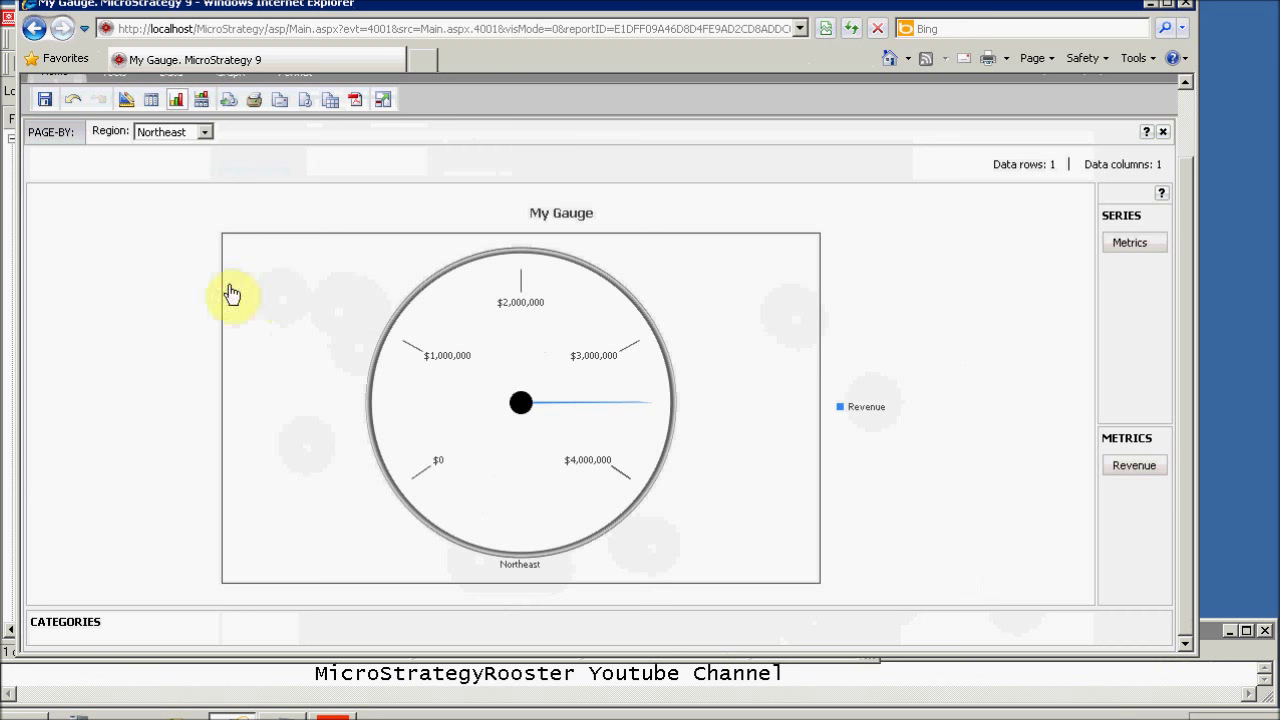
drag(1188, 506, 1176, 430)
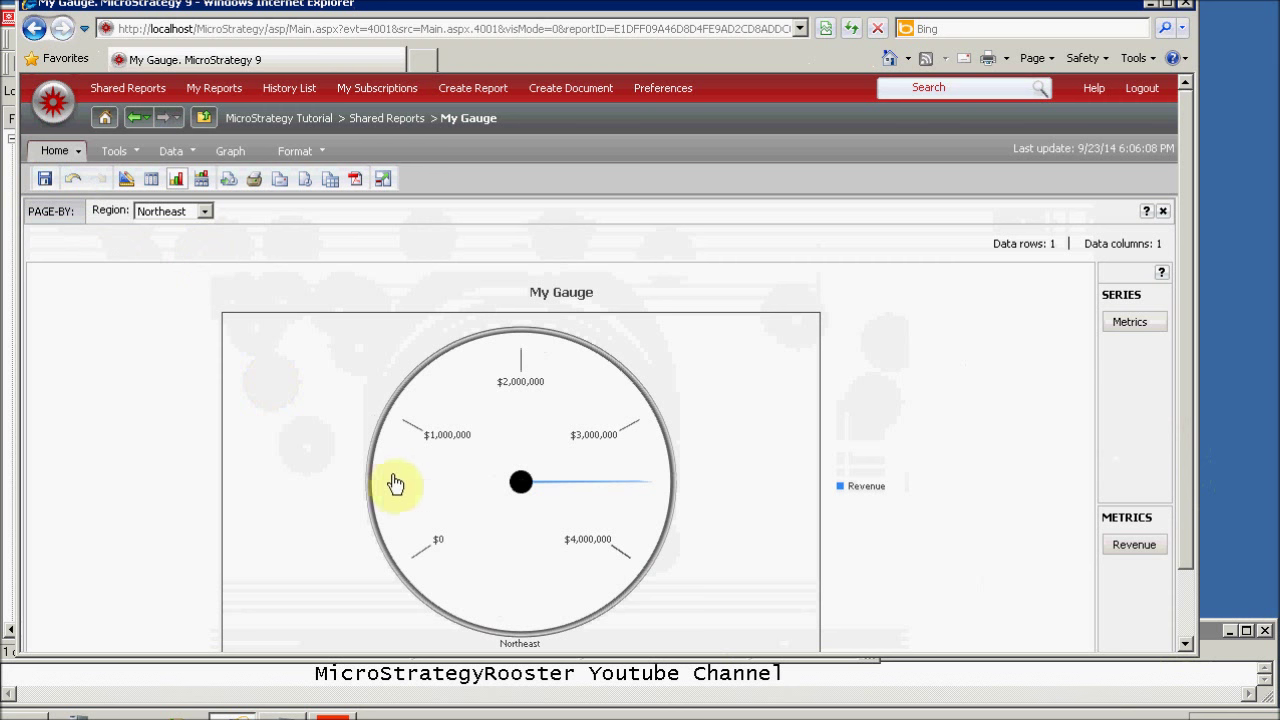
Switch to MicroStrategy Desktop and open My Gauge in the report editor
mouse_move(322, 708)
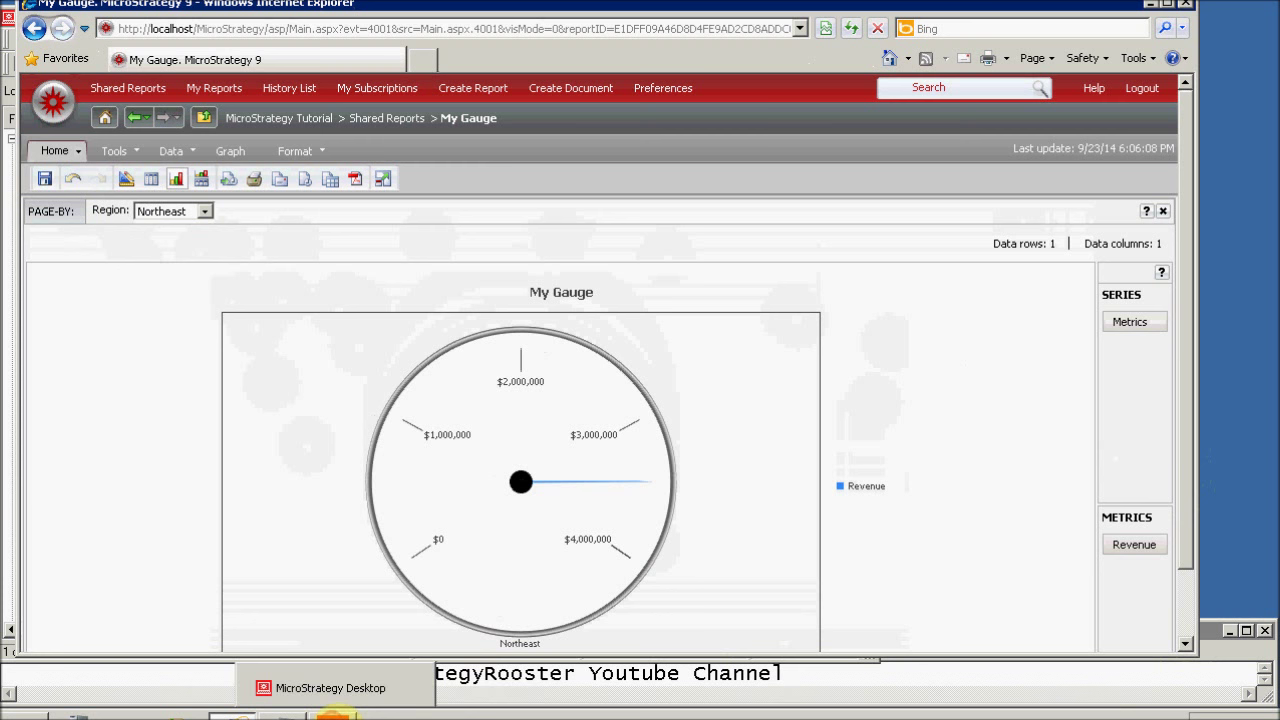
click(316, 690)
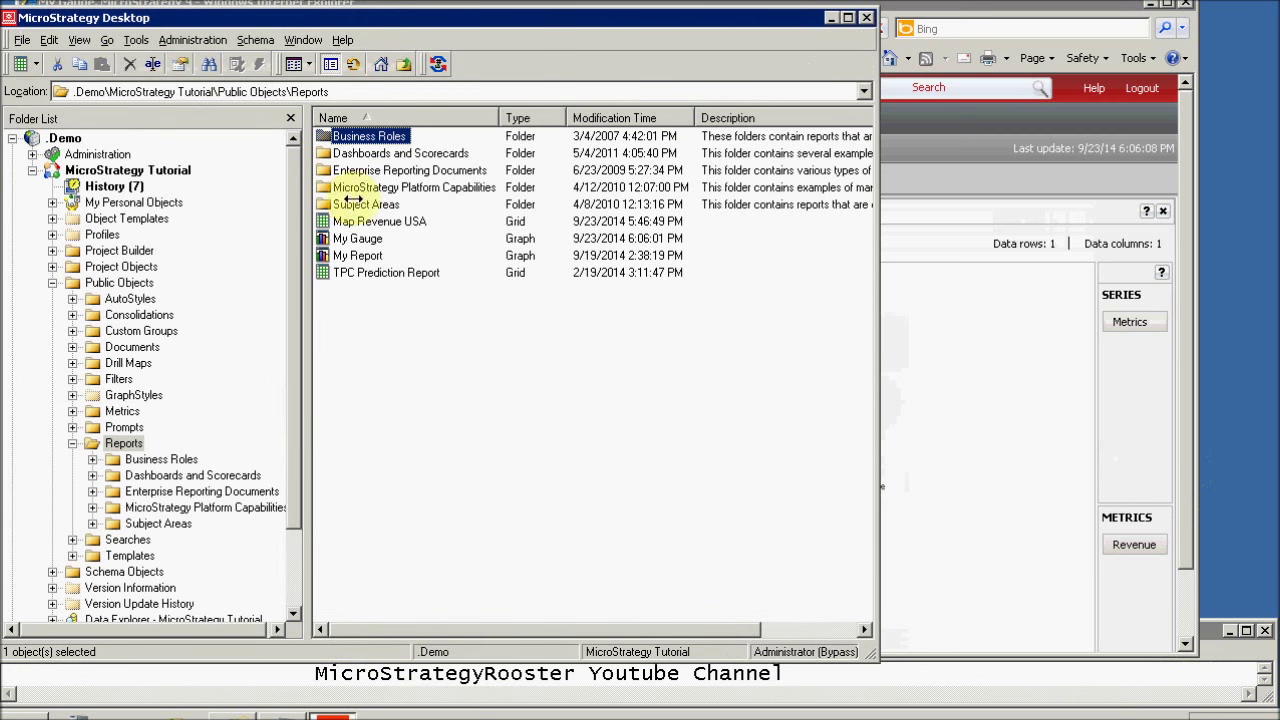
right_click(363, 242)
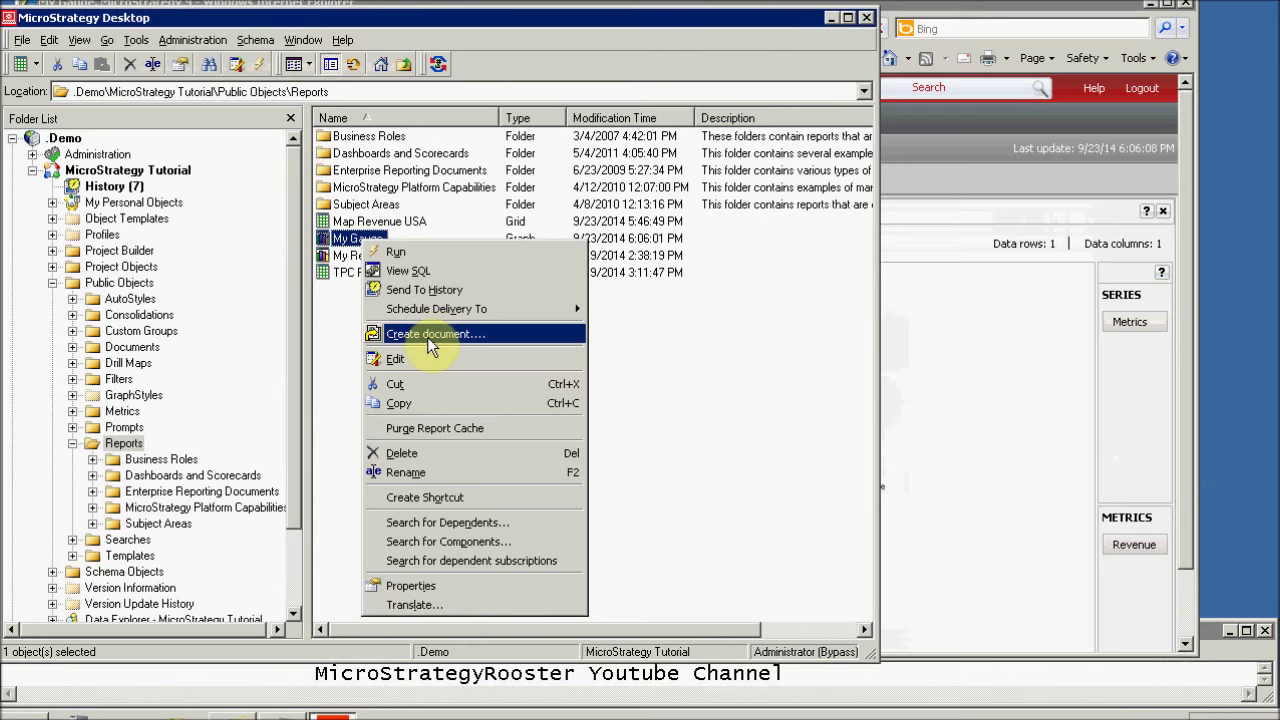
click(414, 362)
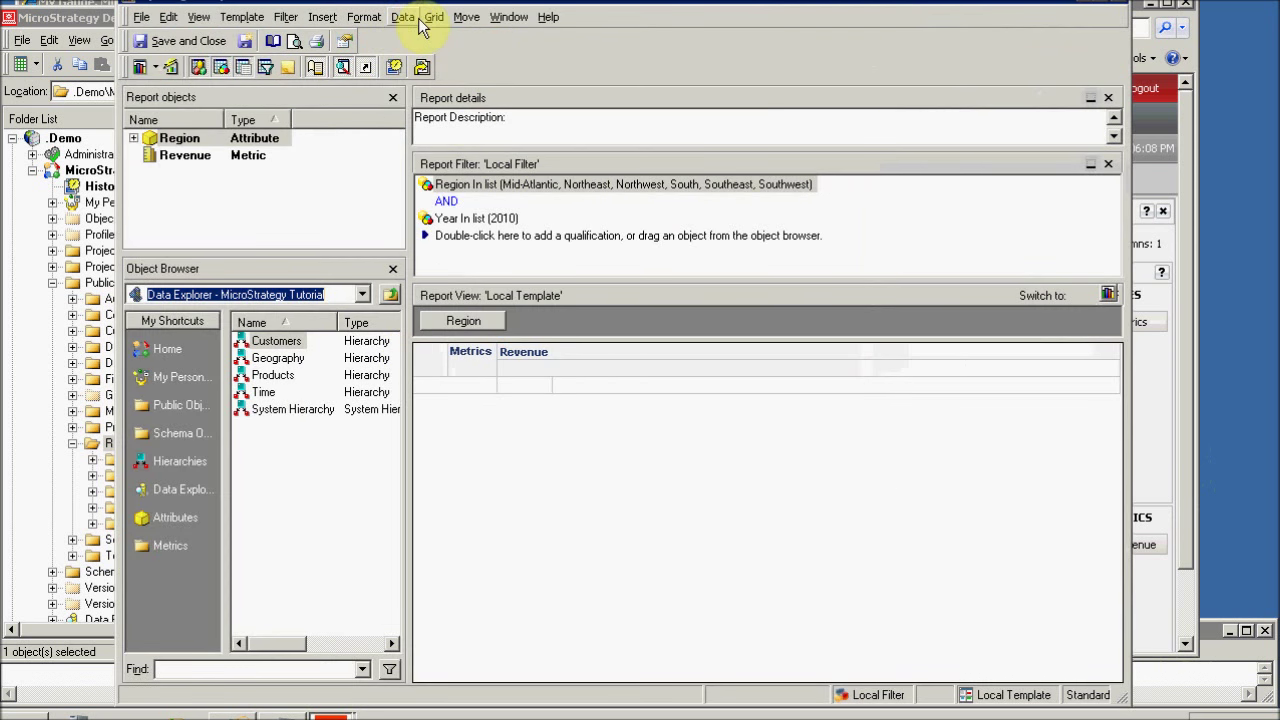
Show My Gauge as a gauge graph and open its Graph Options
click(141, 67)
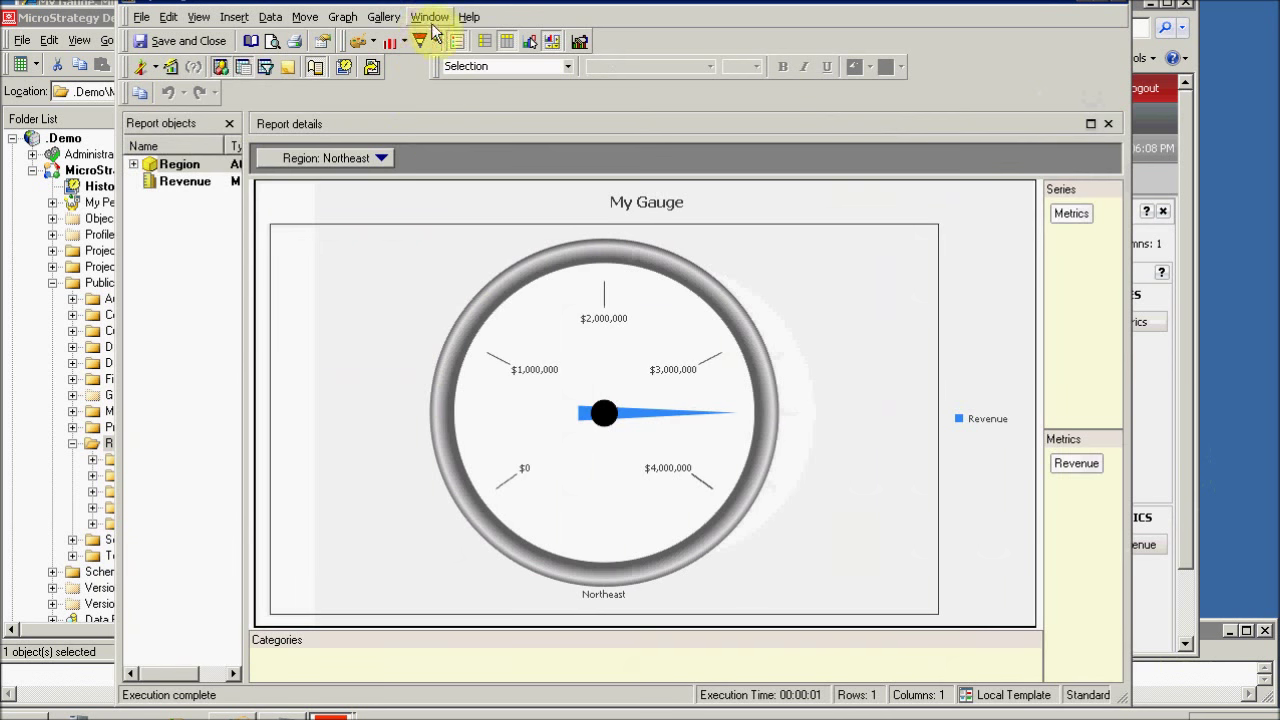
click(343, 17)
click(399, 95)
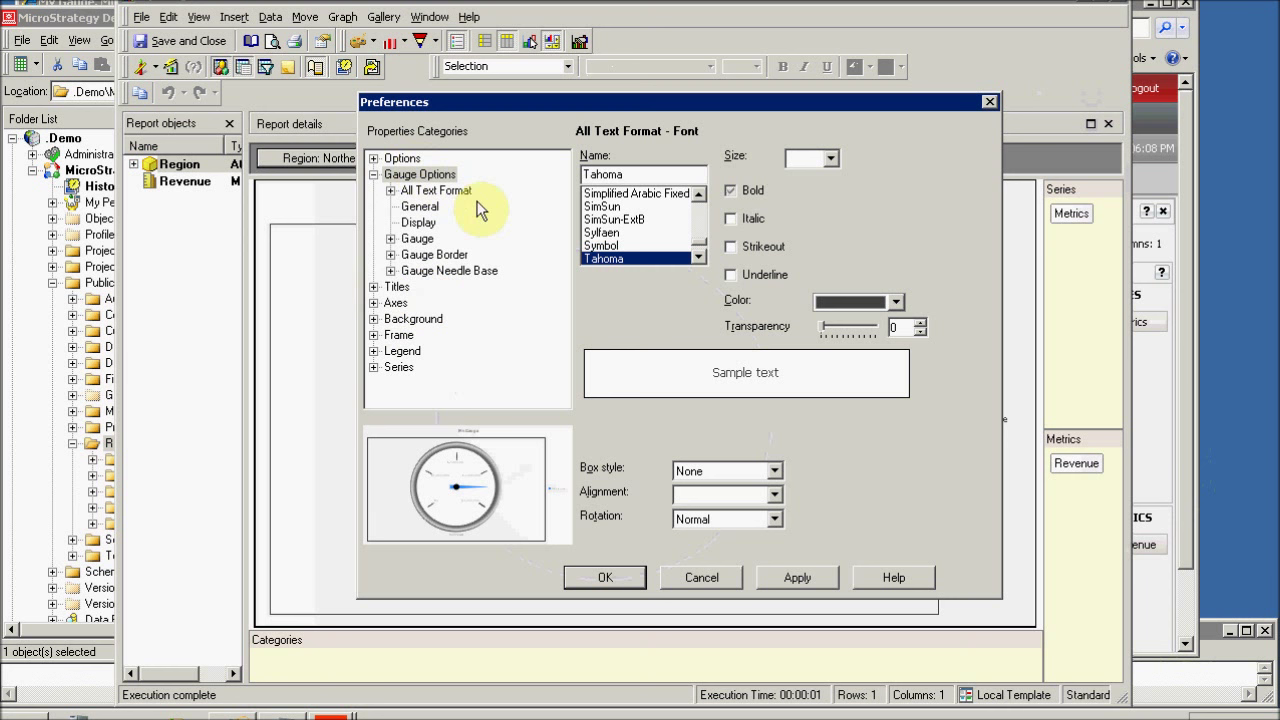
In Gauge Options General, try the Old gauge style and lower the start angle to 296
click(421, 207)
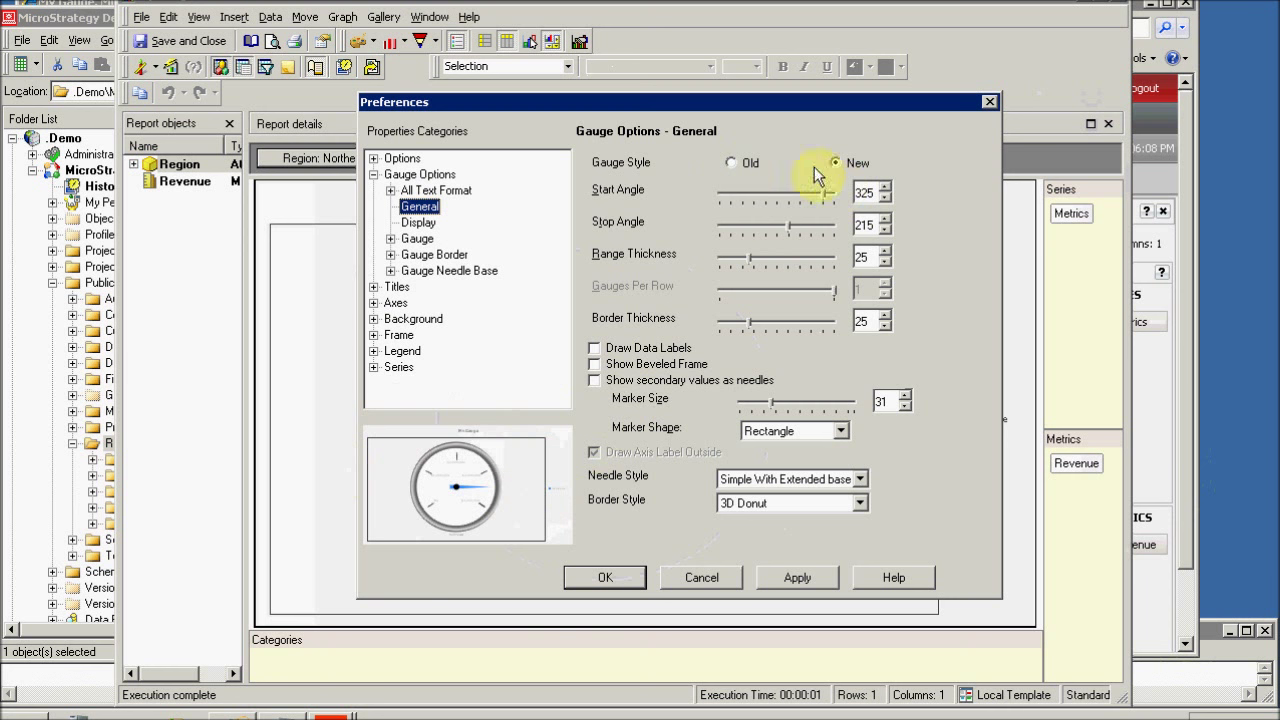
click(732, 163)
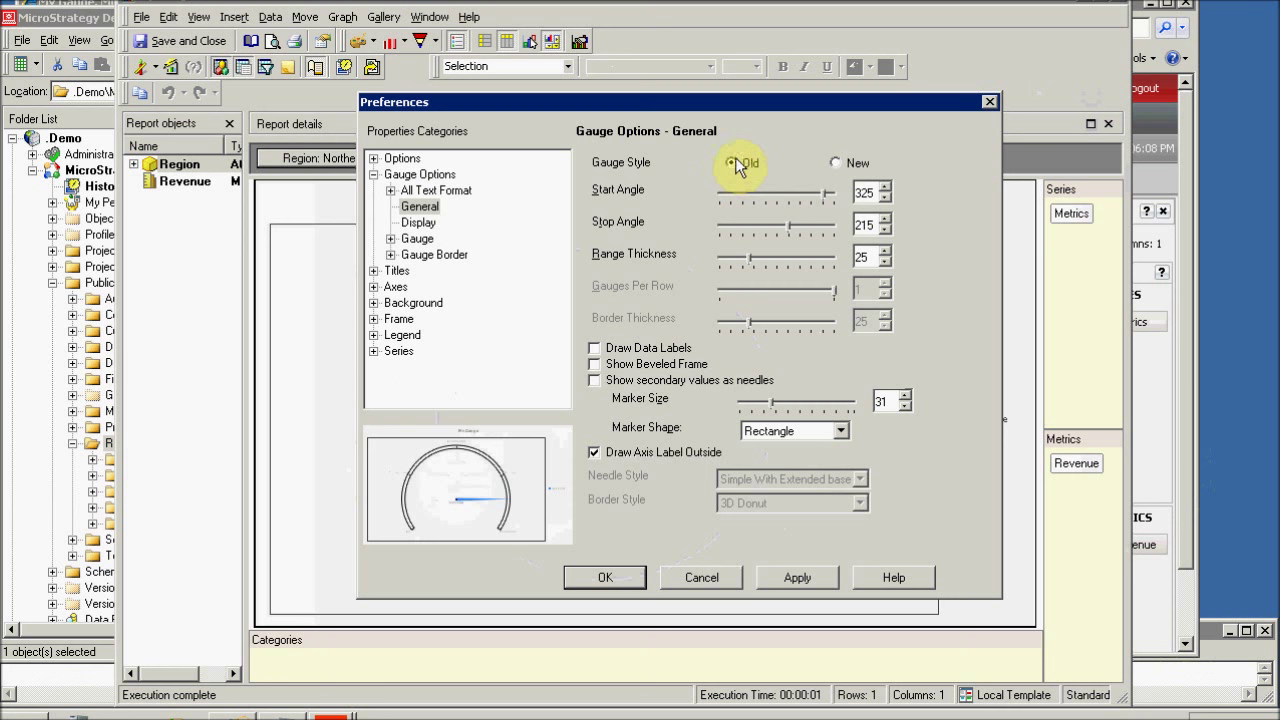
click(836, 162)
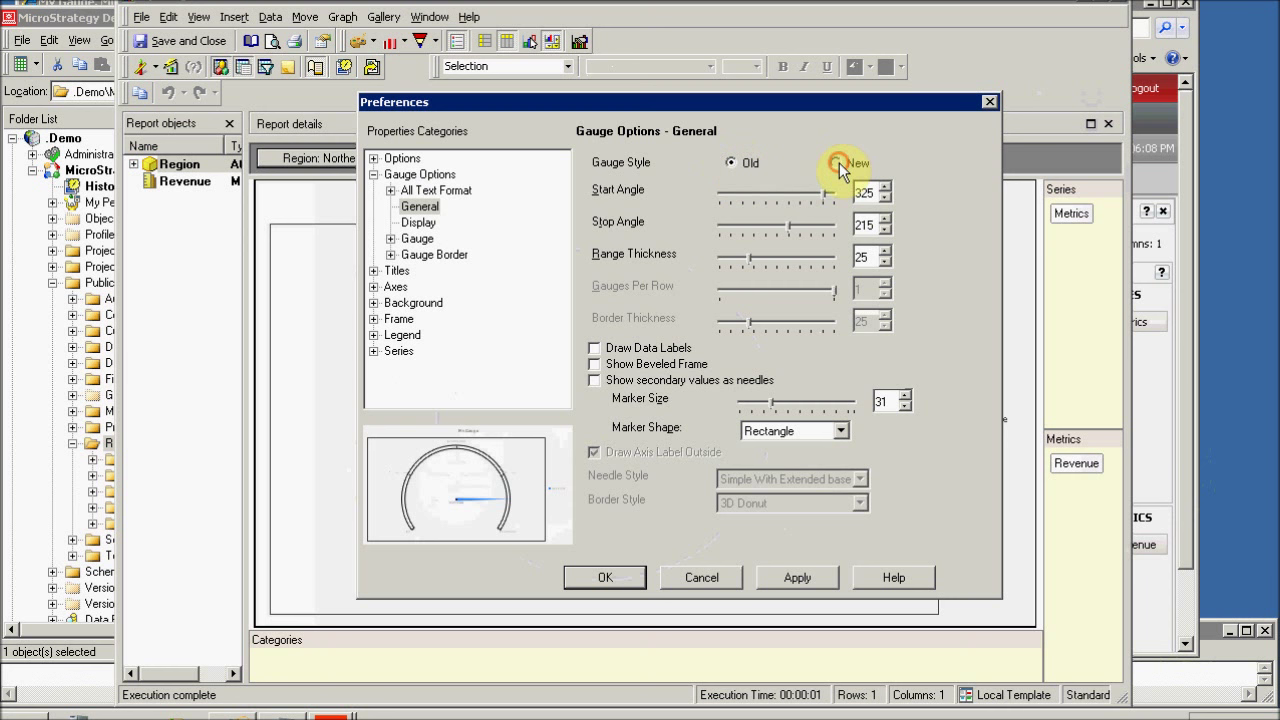
click(724, 163)
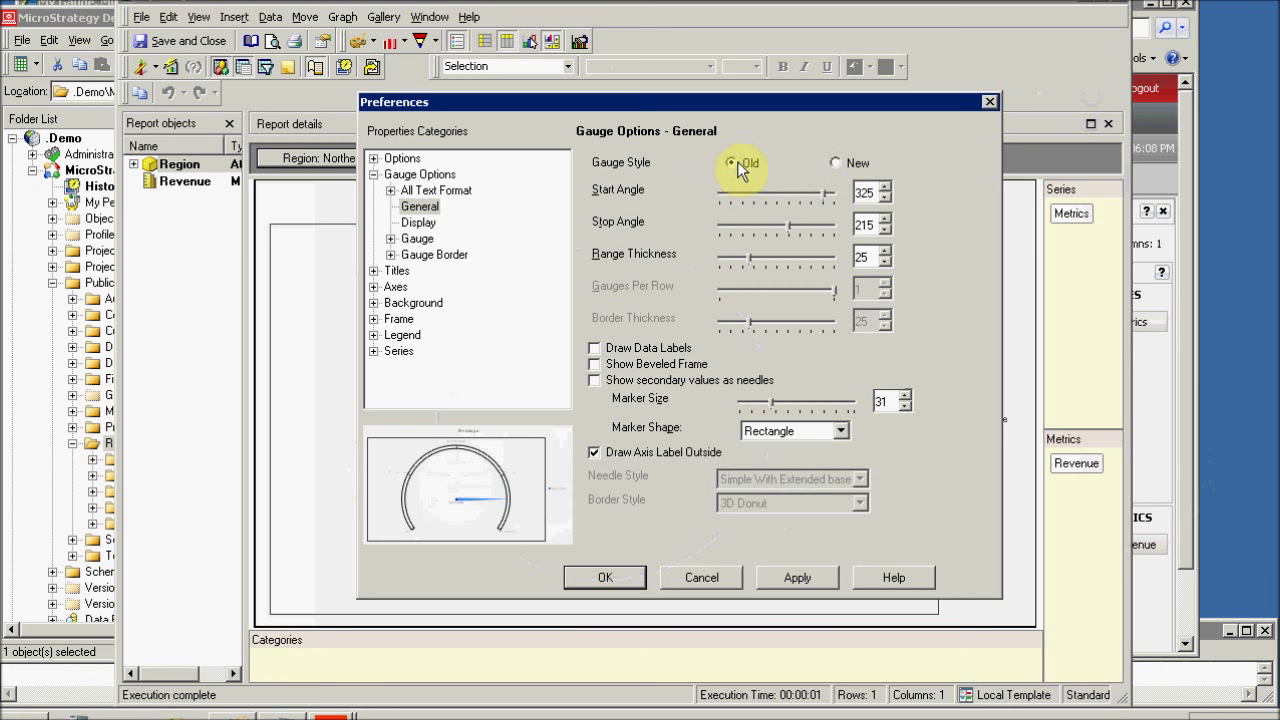
click(836, 162)
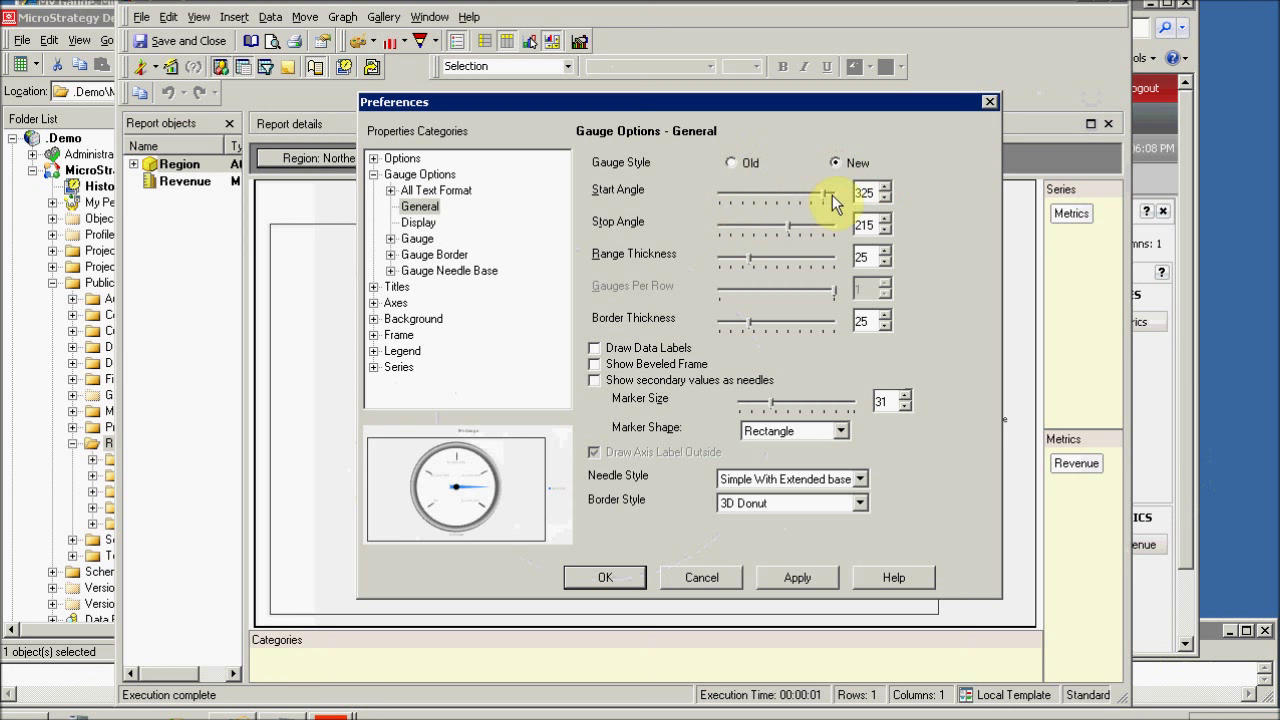
click(727, 164)
mouse_move(820, 197)
mouse_down()
mouse_move(782, 204)
mouse_move(834, 195)
mouse_move(782, 200)
mouse_move(827, 198)
mouse_move(801, 198)
mouse_move(812, 196)
mouse_up()
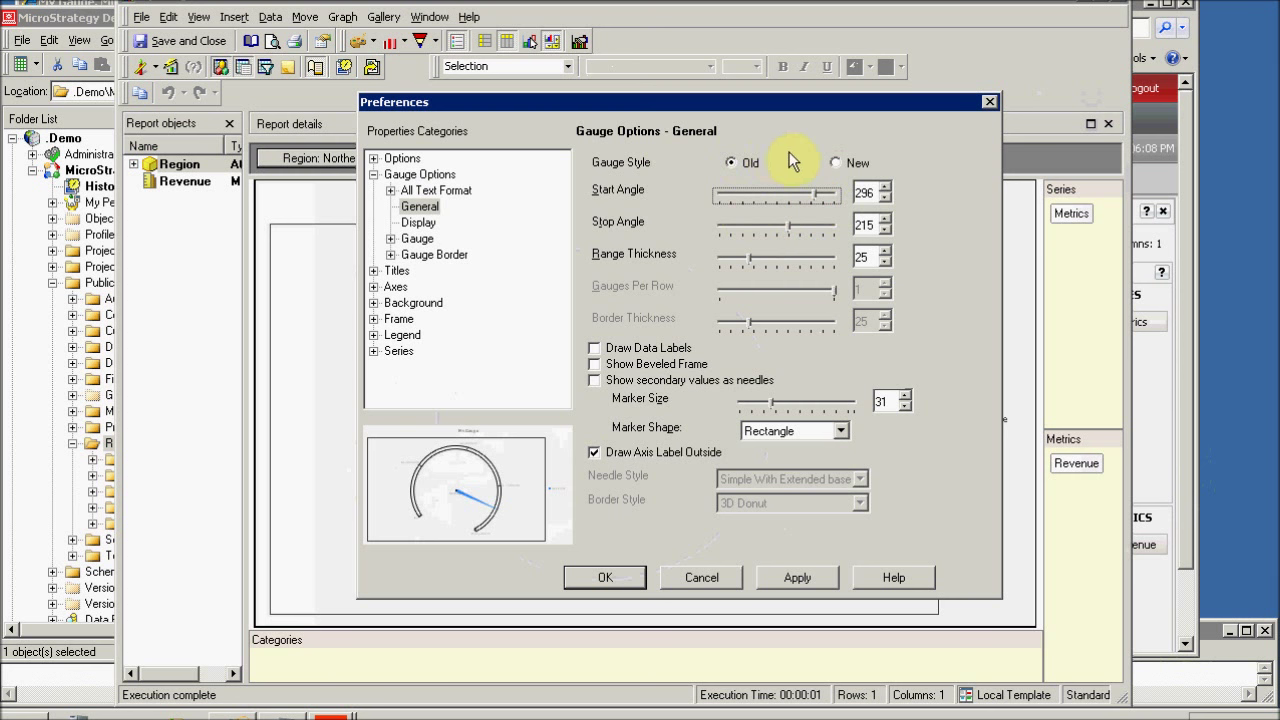
click(836, 163)
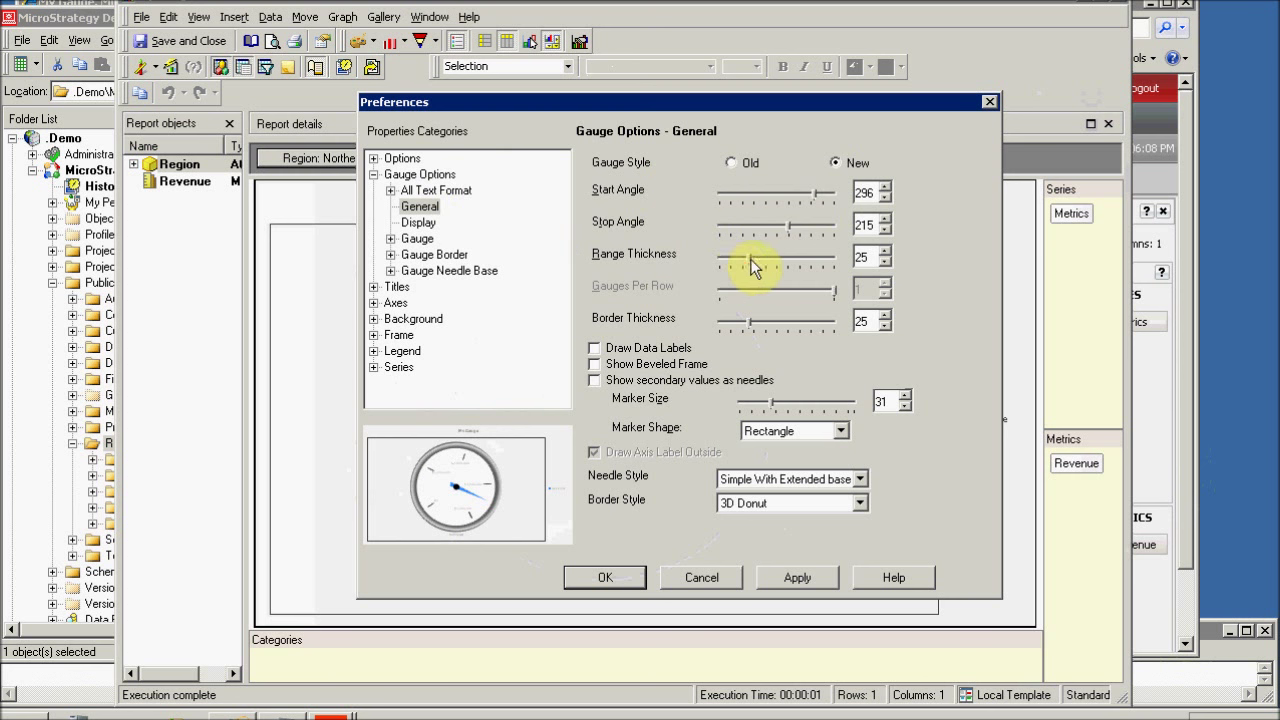
Set Gauge Style to Old and the range thickness to 45
drag(752, 266, 779, 263)
click(812, 259)
click(806, 258)
drag(813, 257, 785, 262)
click(731, 162)
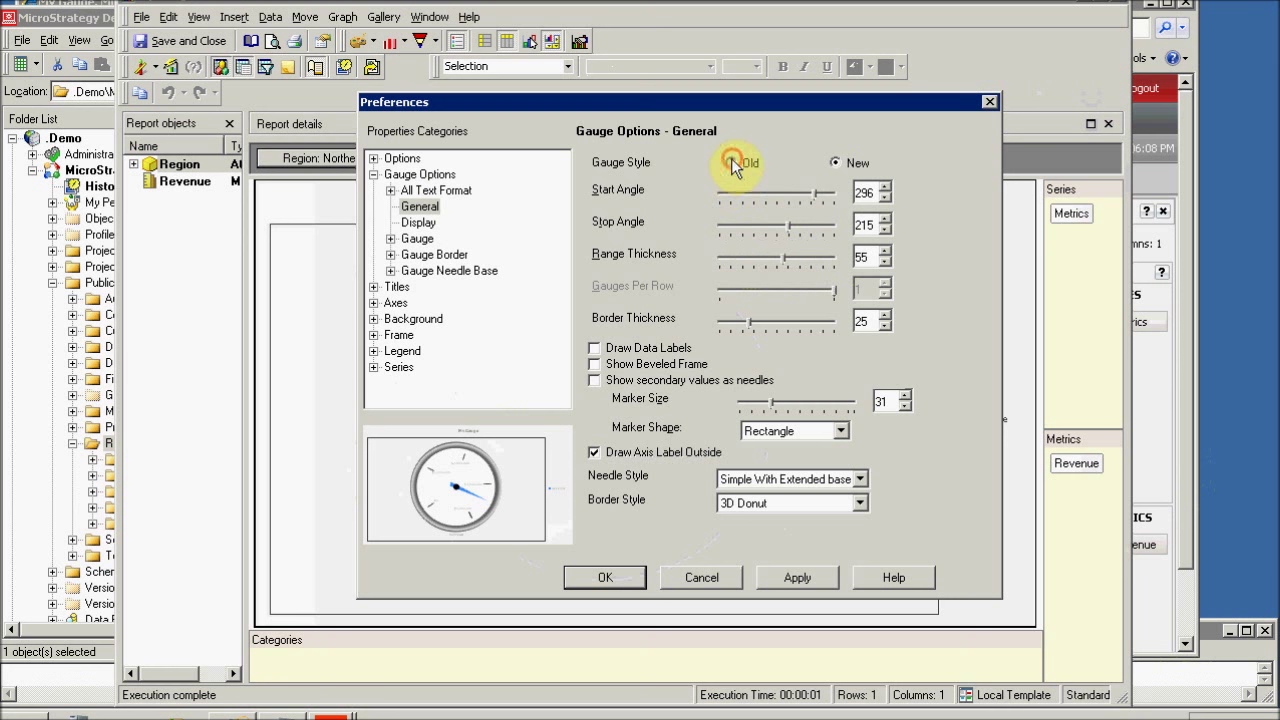
click(808, 256)
click(804, 262)
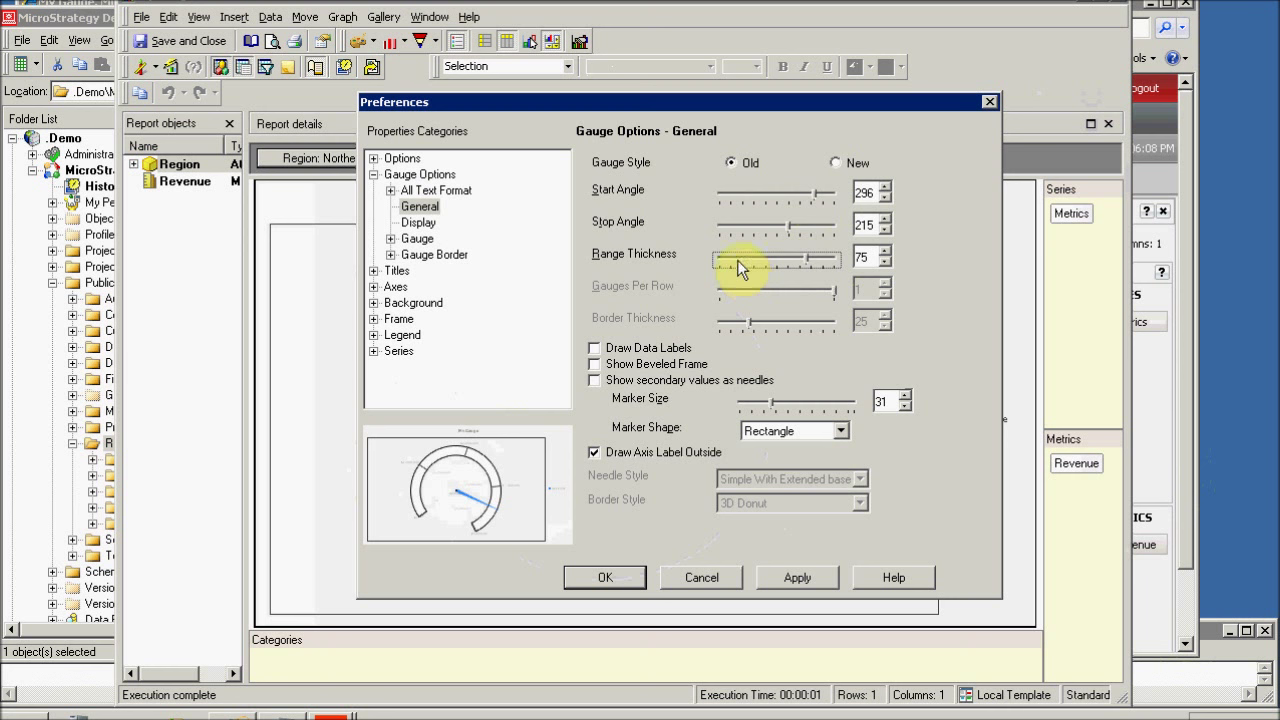
click(737, 260)
click(739, 258)
click(723, 260)
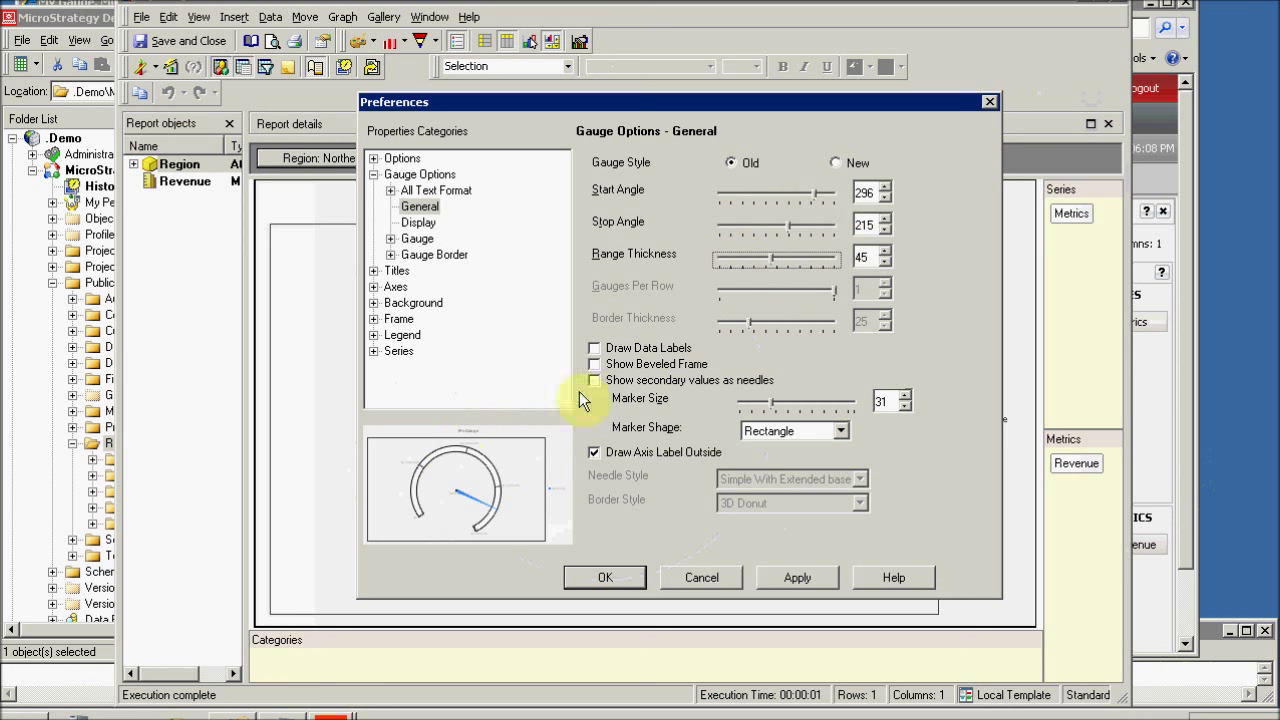
click(763, 323)
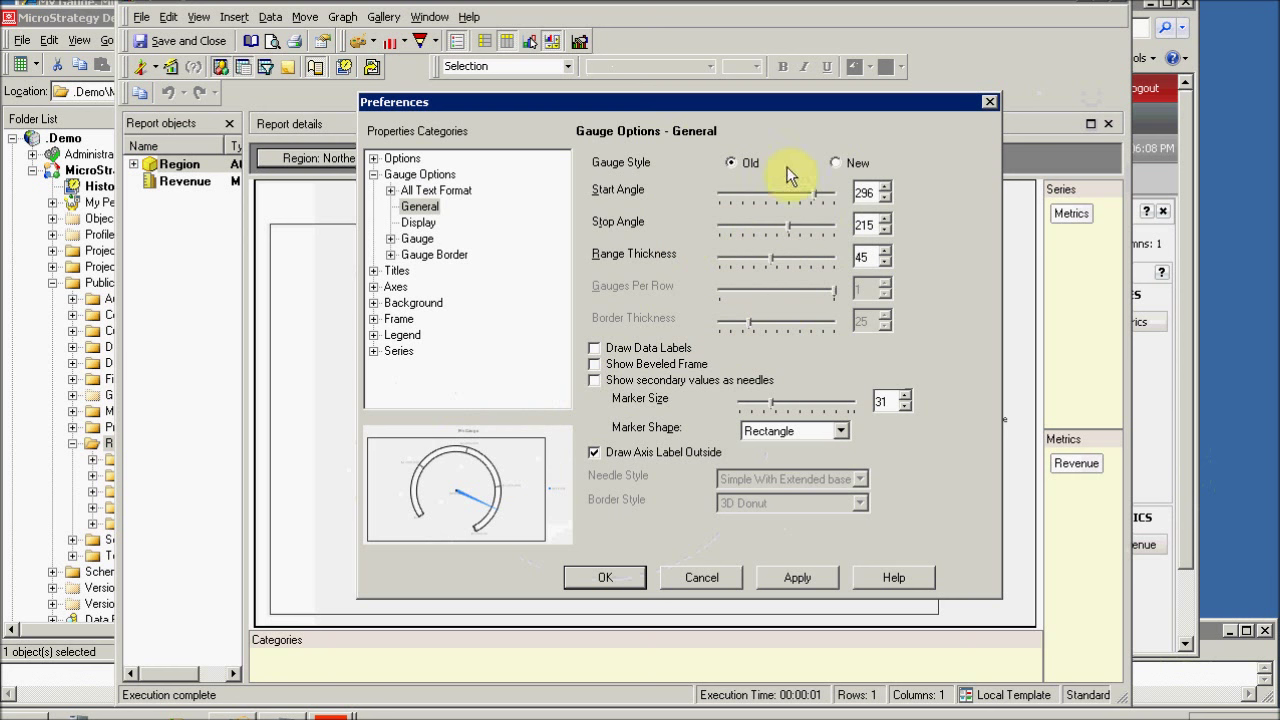
Return Gauge Style to New and set the markers to size 20 with a Diamond shape
click(836, 162)
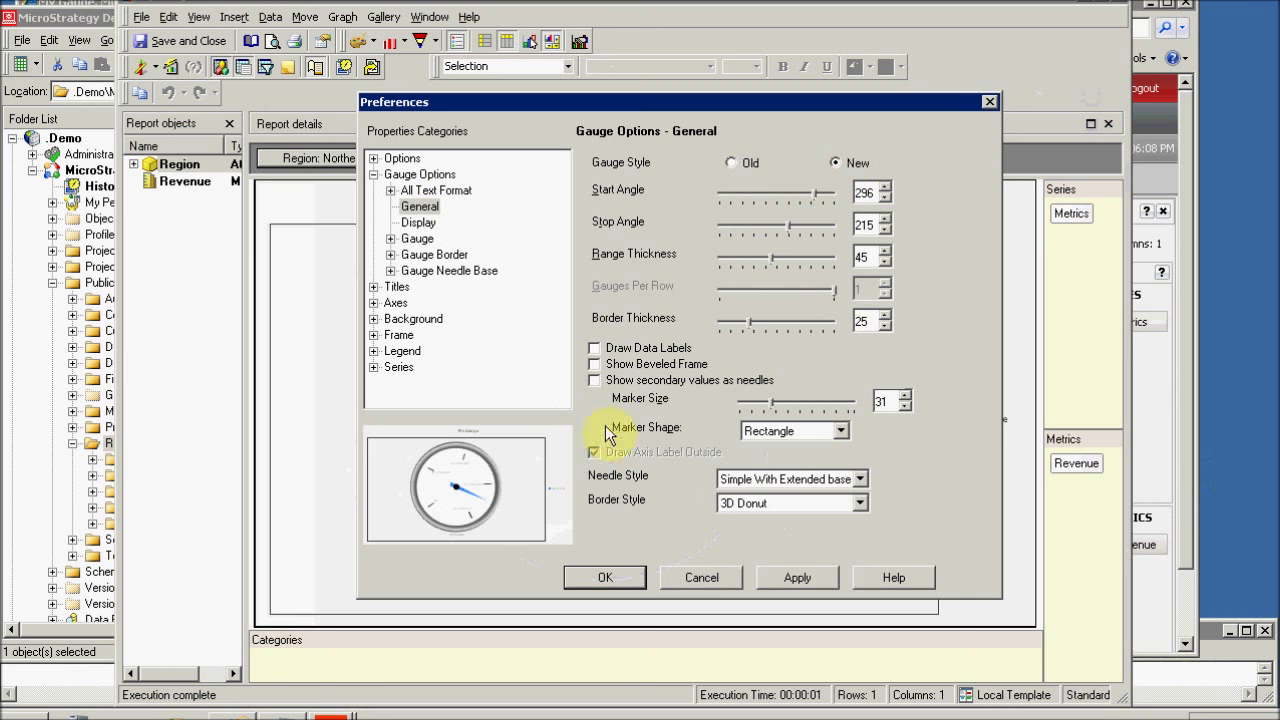
click(657, 352)
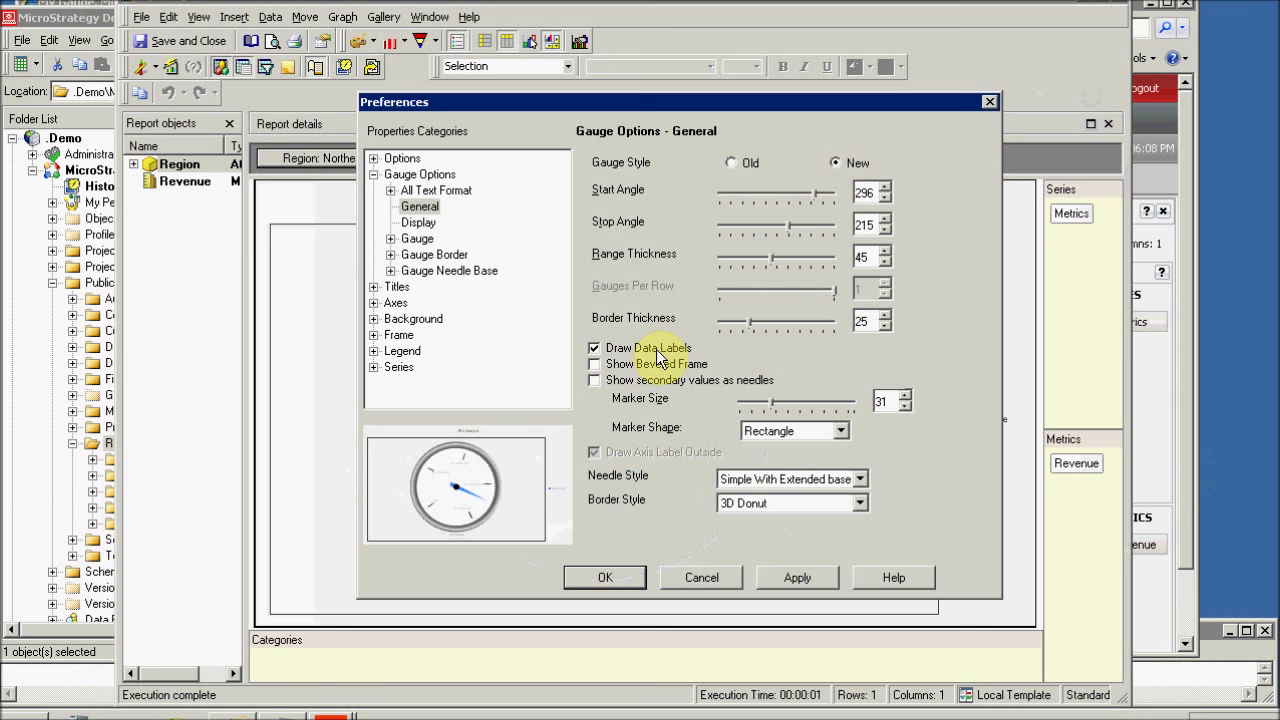
click(657, 352)
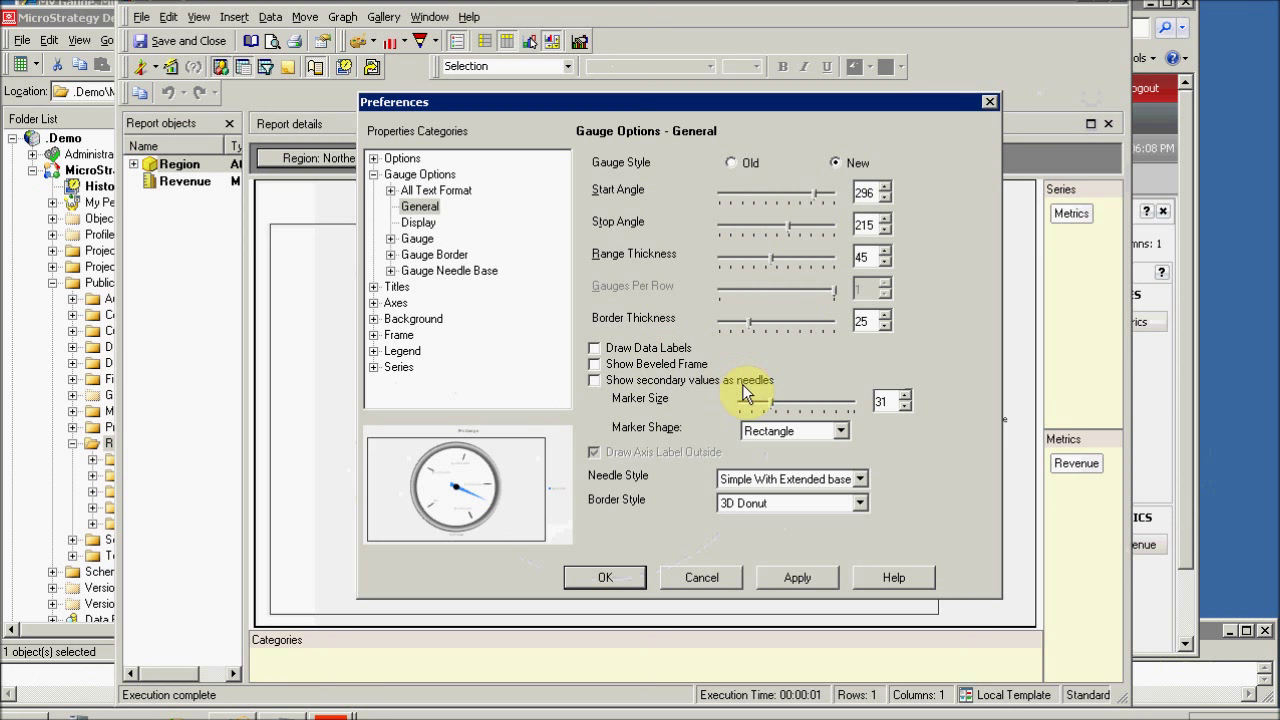
mouse_move(772, 402)
mouse_down()
mouse_move(760, 405)
mouse_move(796, 409)
mouse_move(767, 404)
mouse_up()
click(778, 432)
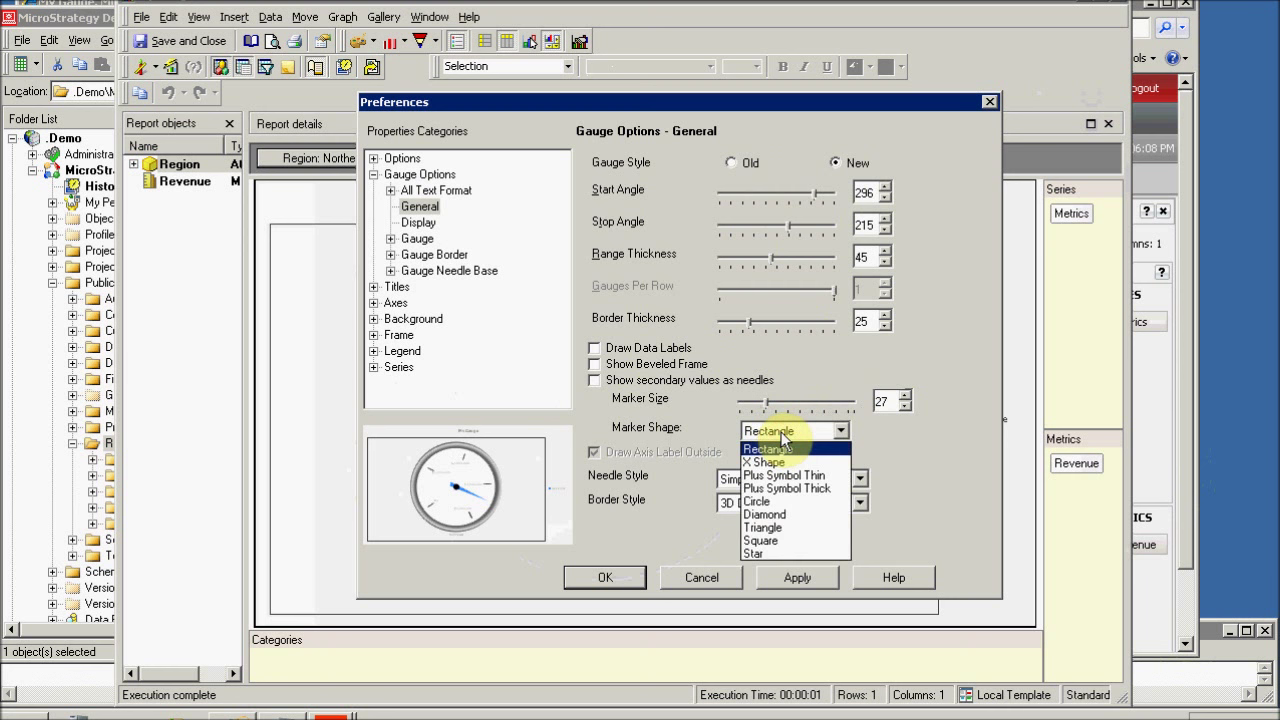
click(780, 515)
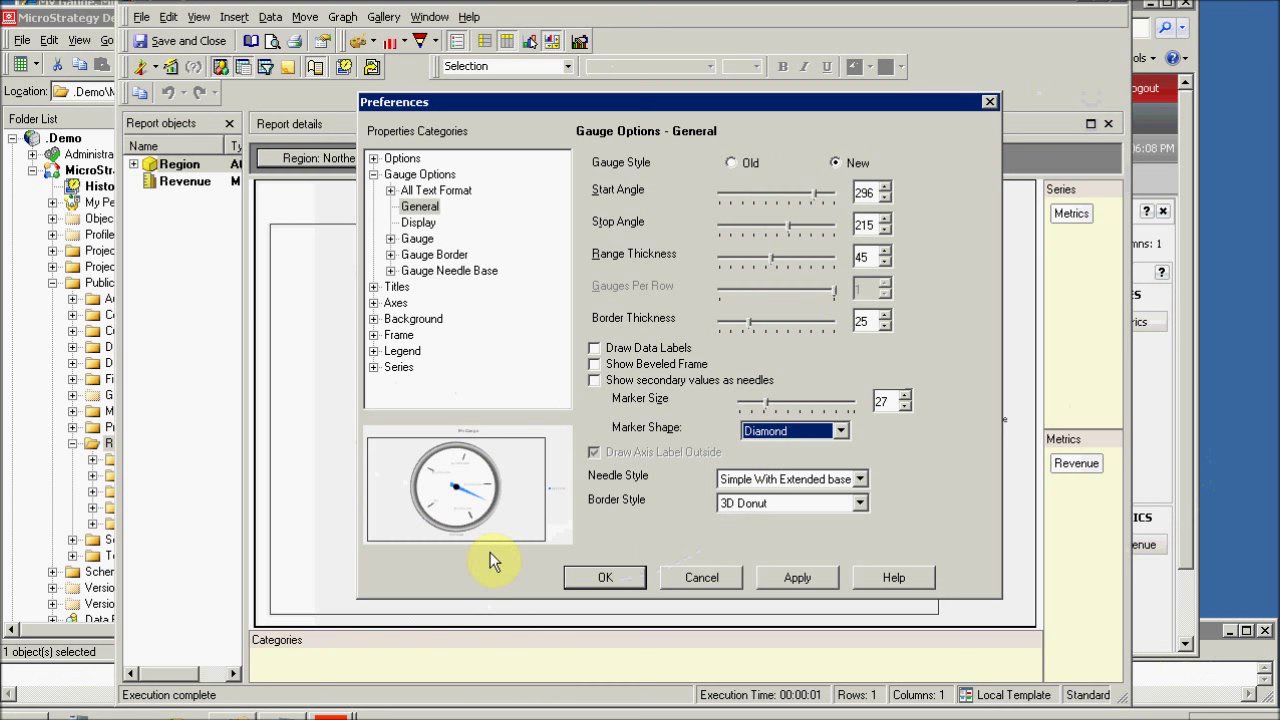
Give the gauge a Thin With Extended Base needle and a Clipped border
click(830, 482)
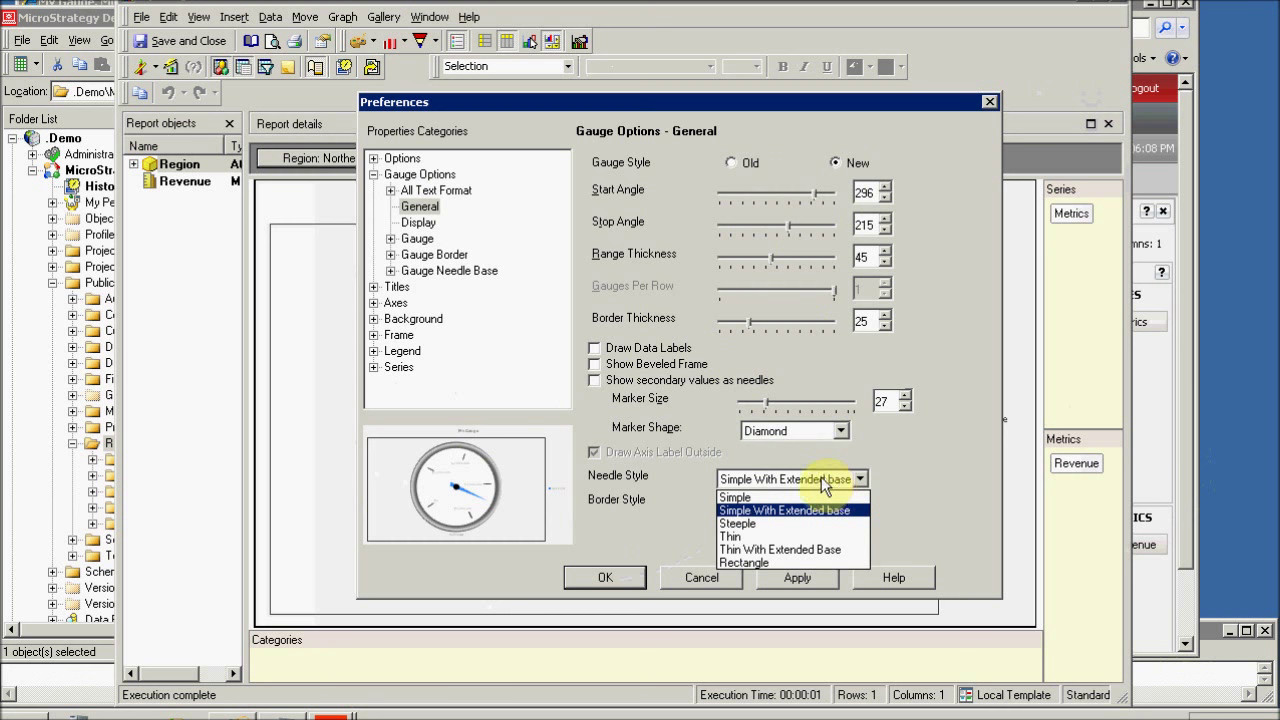
click(808, 549)
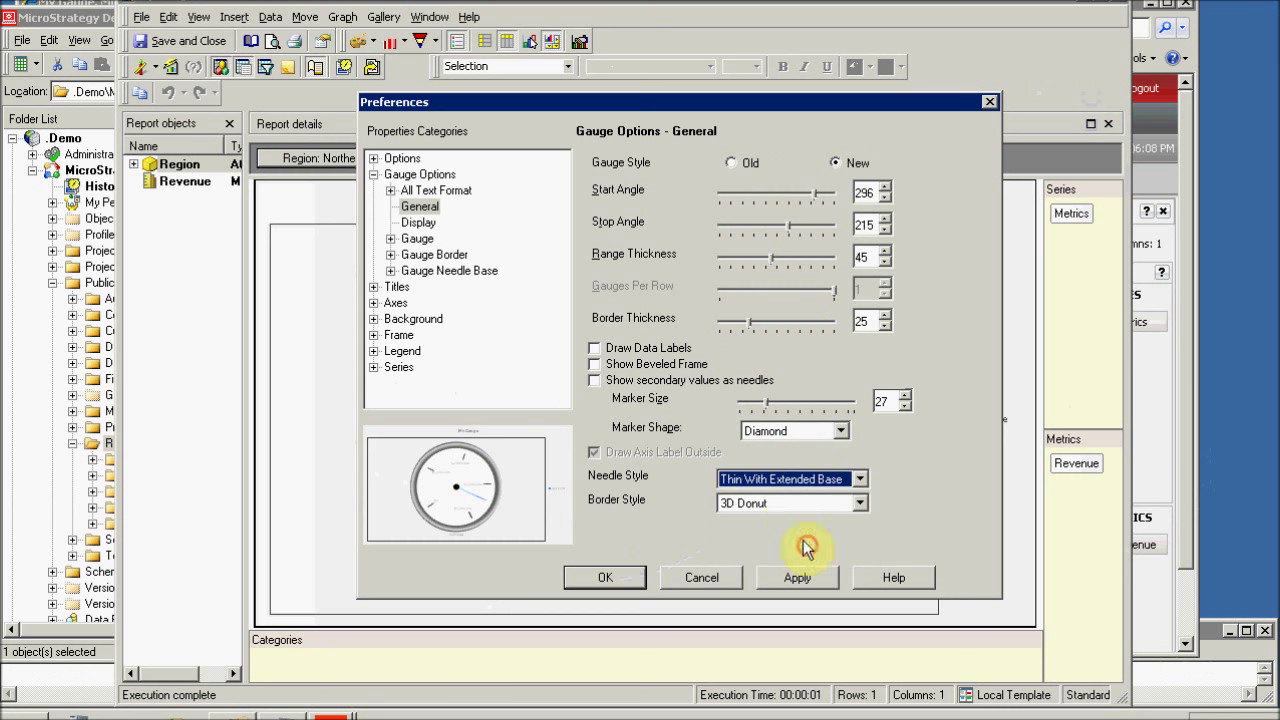
click(766, 505)
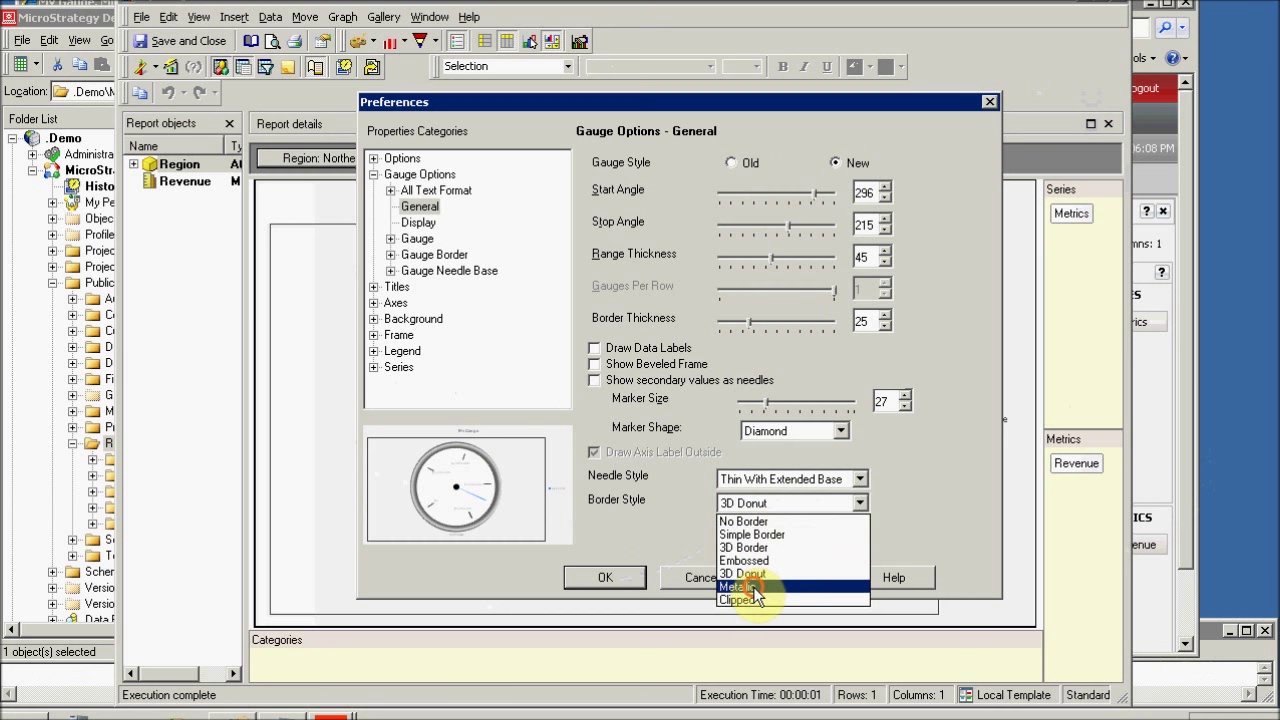
click(745, 587)
click(757, 512)
click(757, 598)
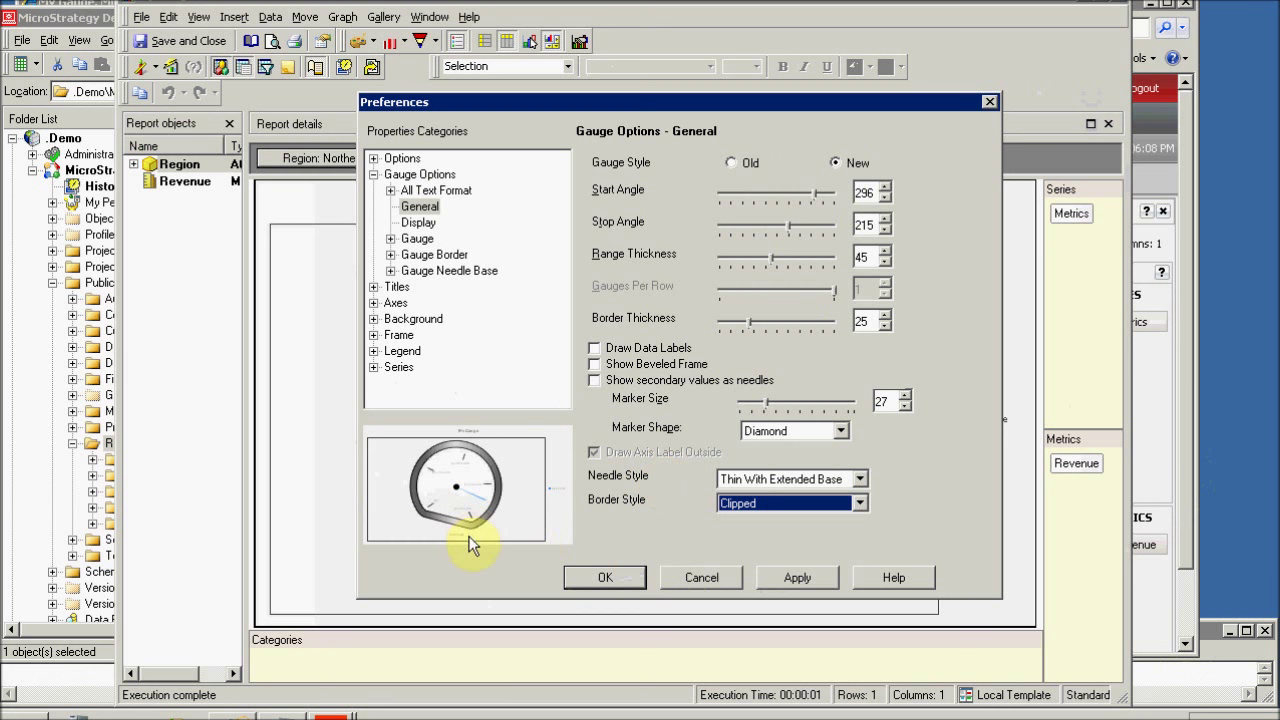
Raise the gauge start angle to 325
click(812, 194)
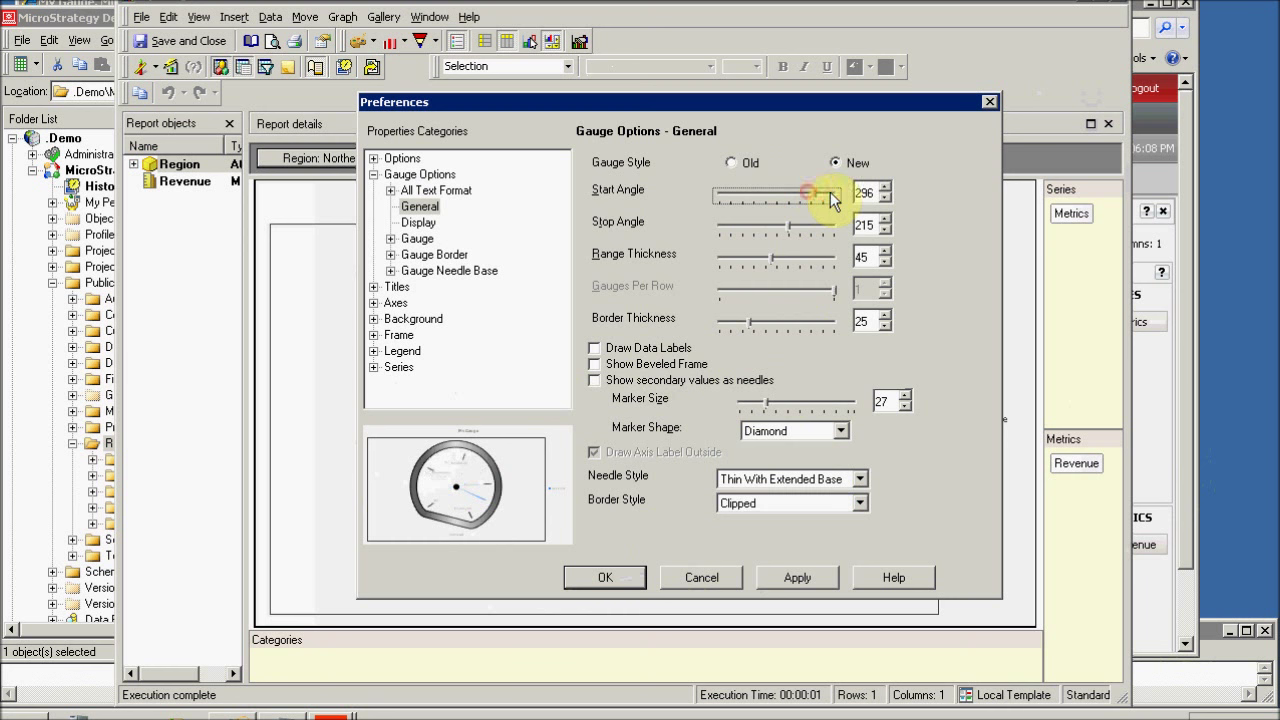
click(830, 192)
click(822, 194)
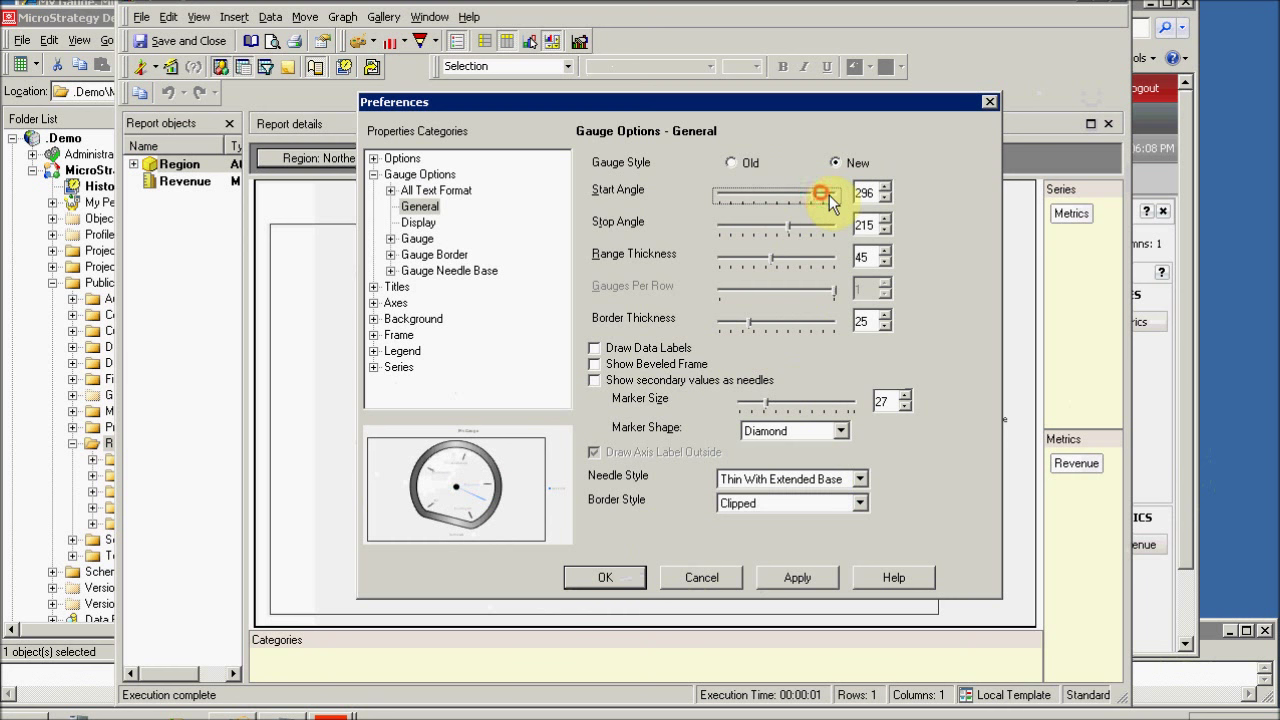
click(887, 186)
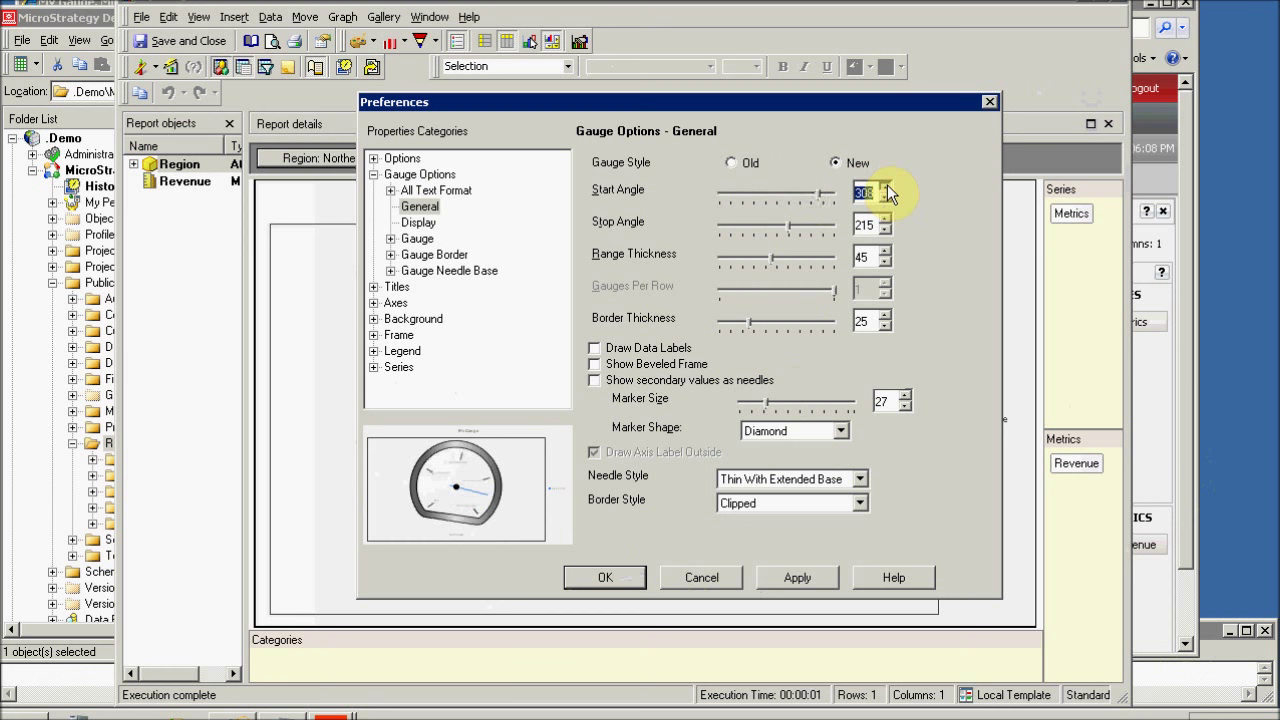
click(887, 186)
click(887, 186)
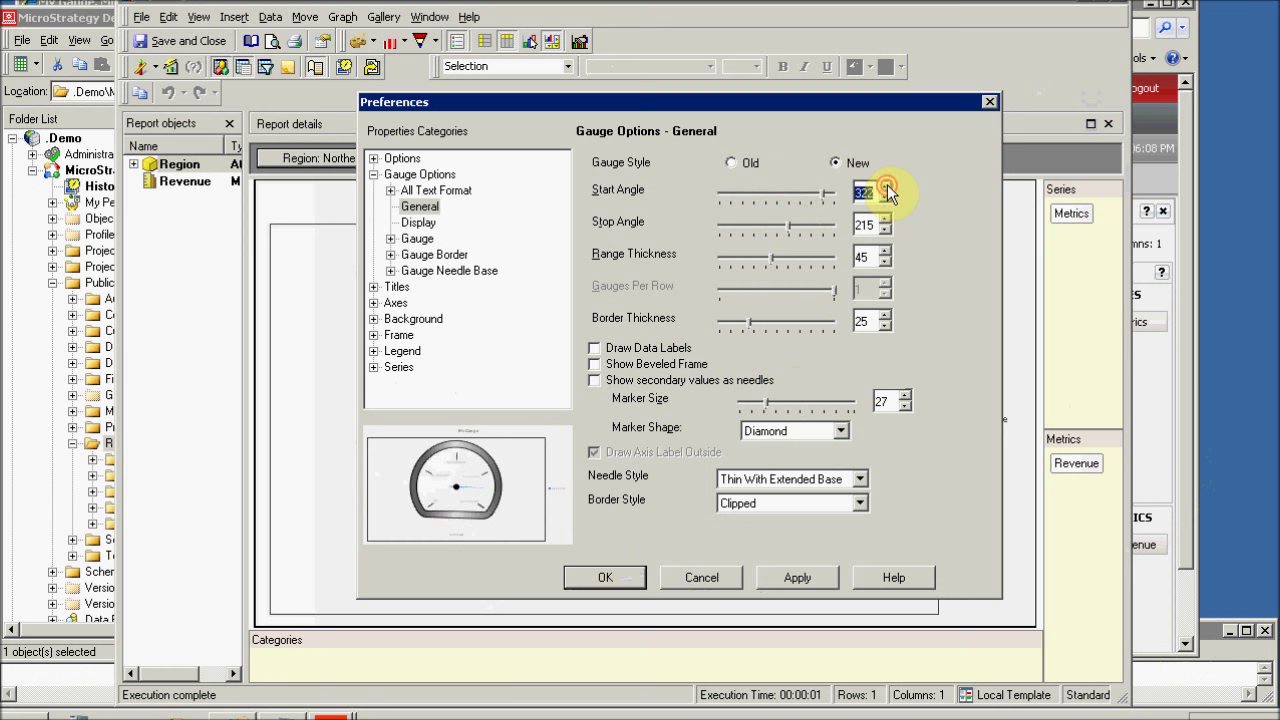
click(887, 186)
click(887, 186)
click(417, 222)
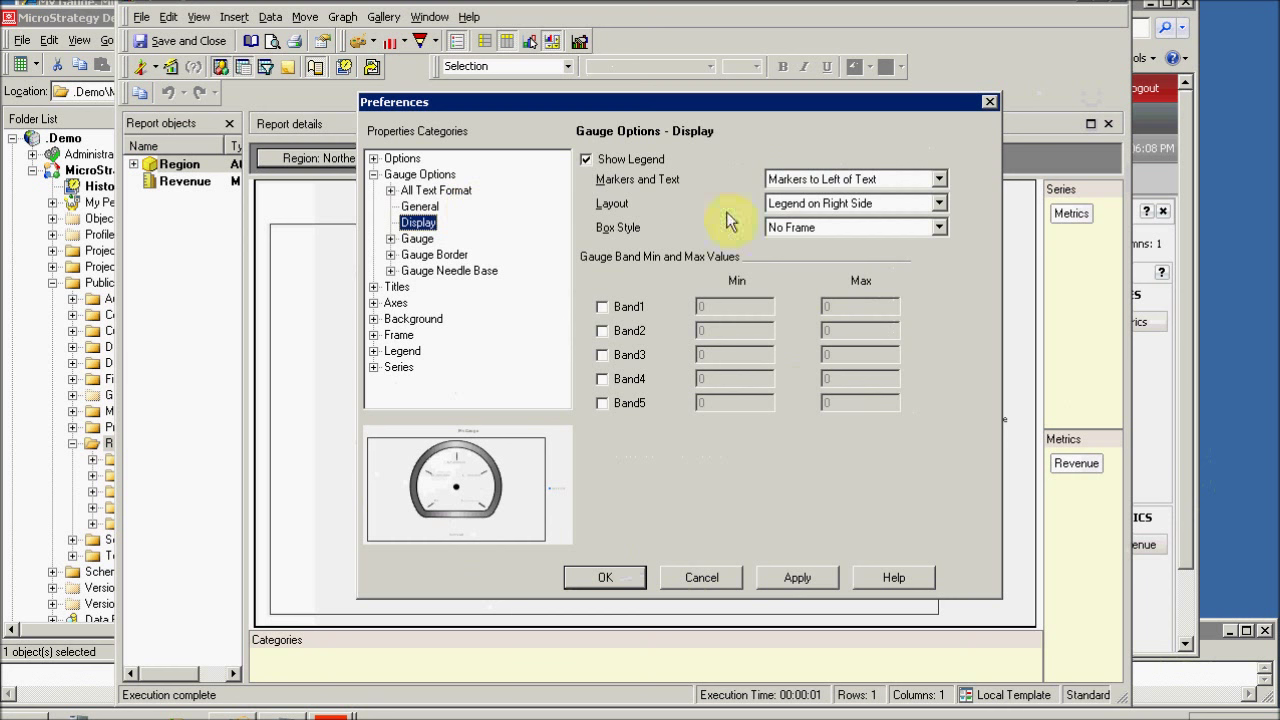
Enable Band1 and set its range to 0–10000
click(603, 307)
click(735, 318)
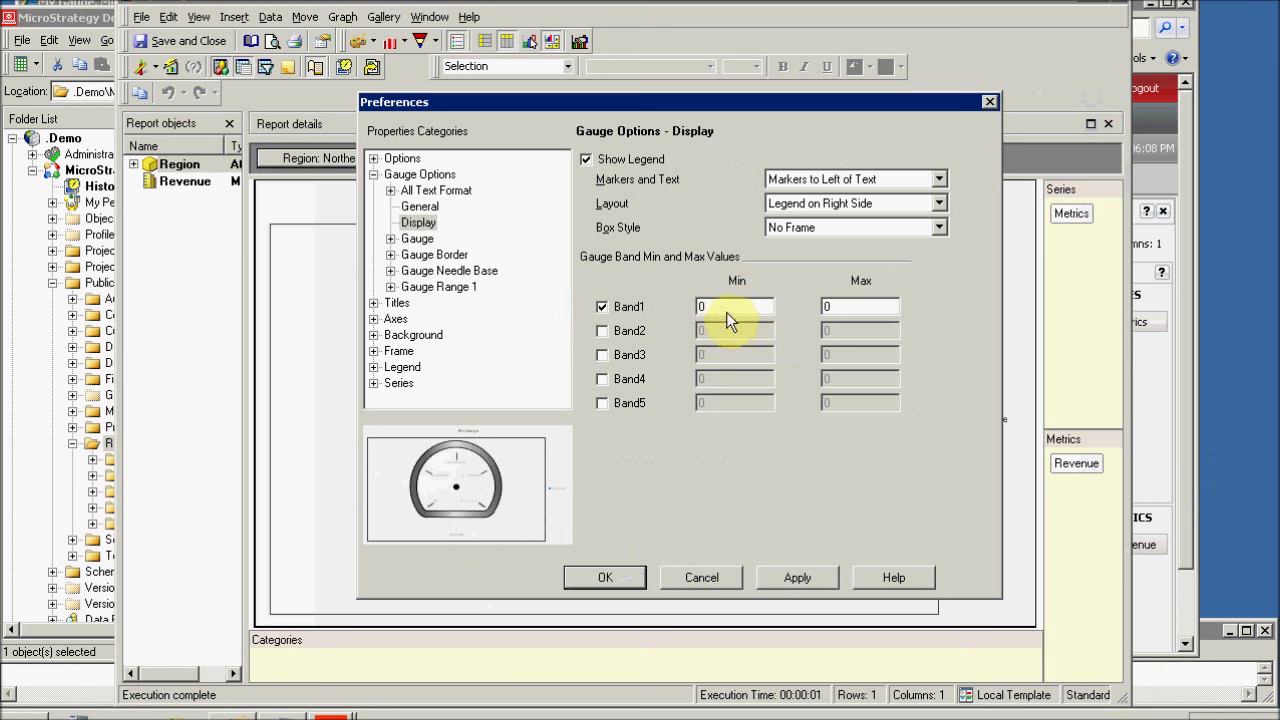
drag(865, 307, 812, 307)
text(10000)
Enable Band2 with a range of 10000–100000
click(602, 330)
drag(740, 330, 700, 330)
text(10)
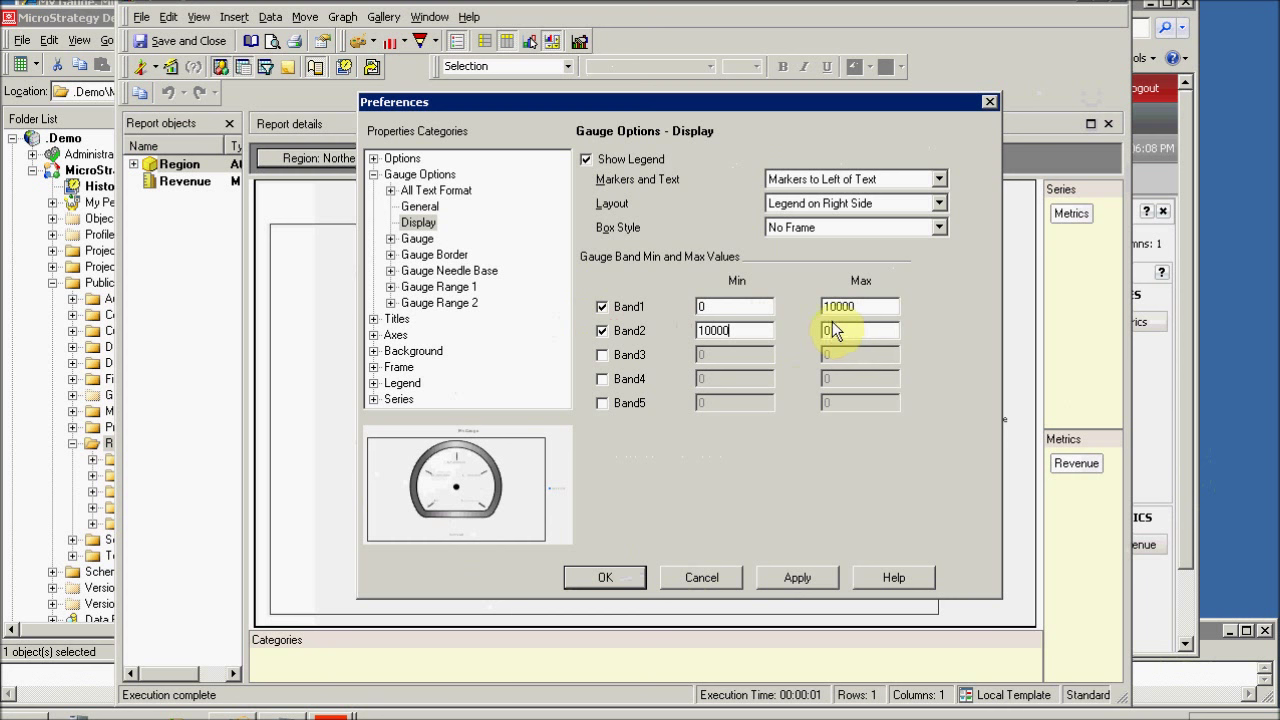
drag(836, 331, 789, 330)
text(100000)
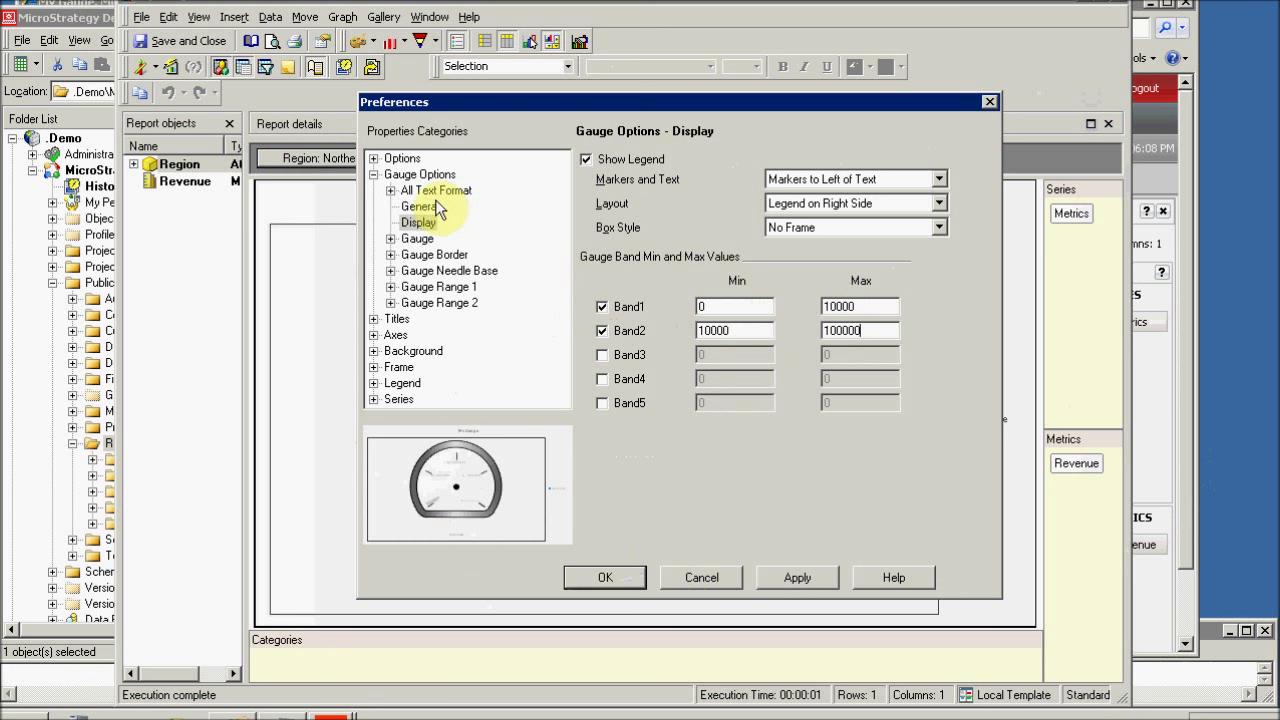
click(415, 240)
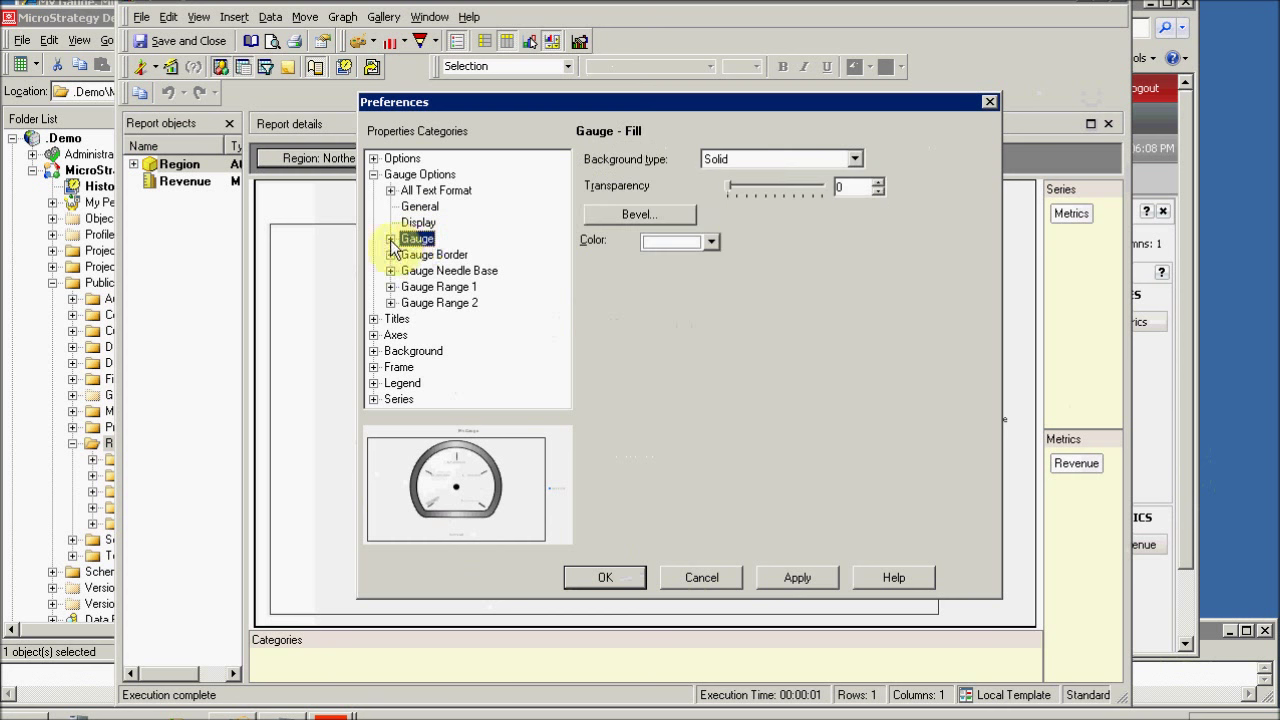
click(418, 225)
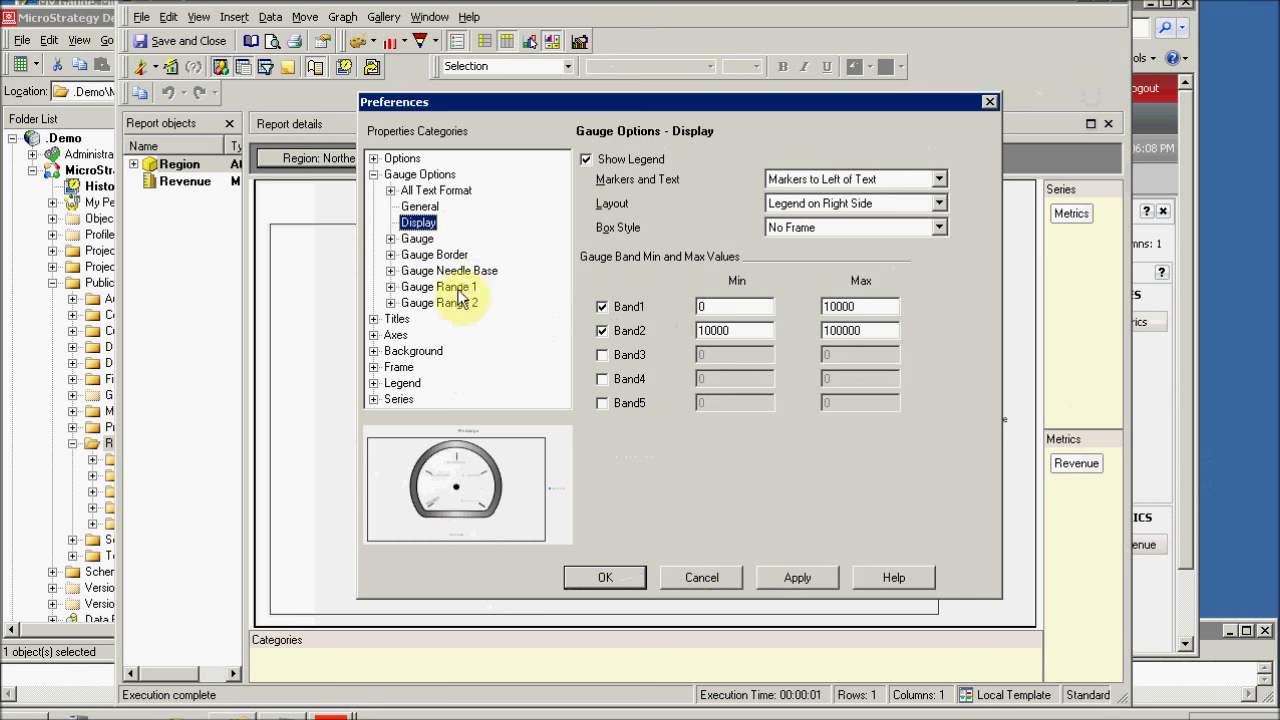
click(390, 287)
Fill Gauge Range 1 red and Gauge Range 2 green
click(415, 288)
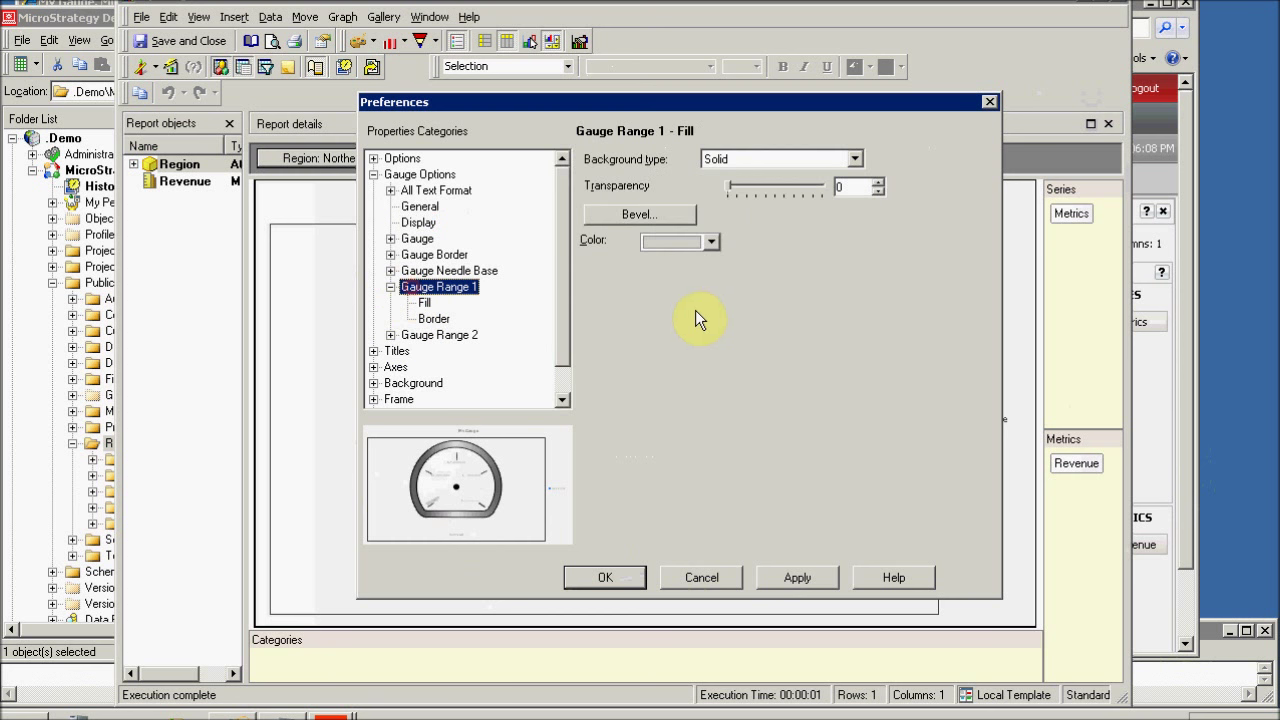
click(711, 242)
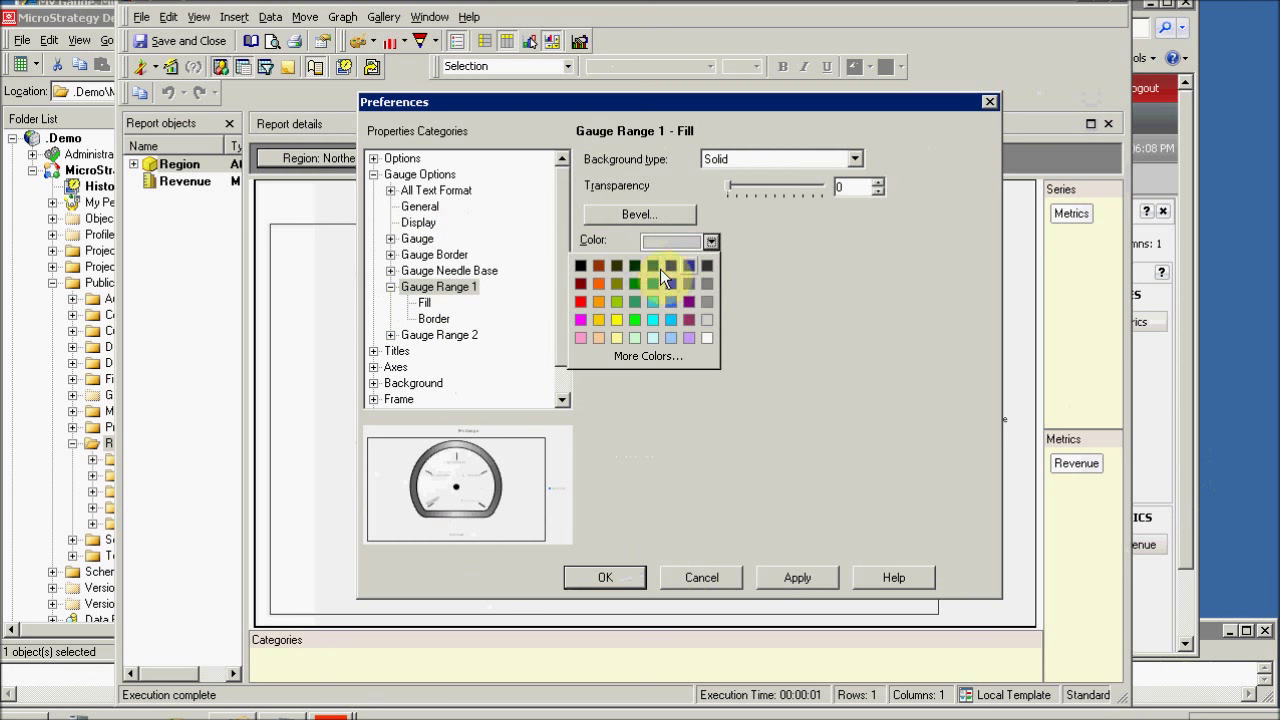
click(581, 300)
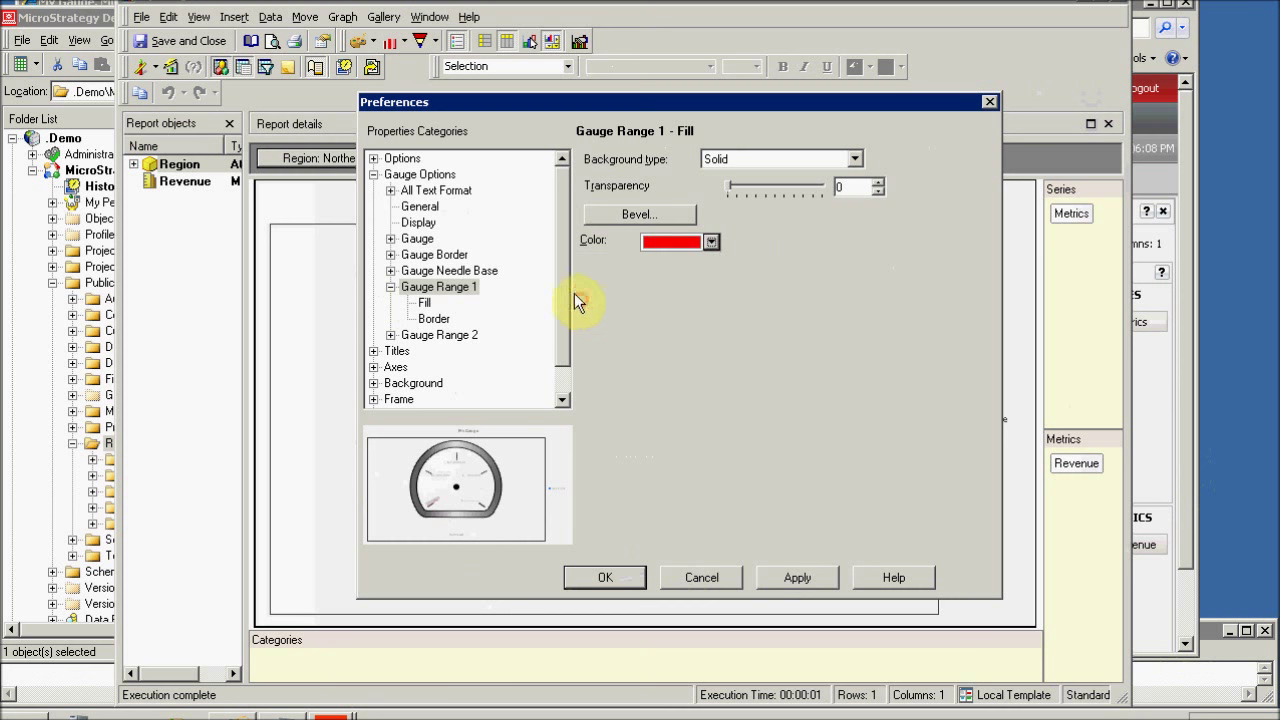
click(432, 335)
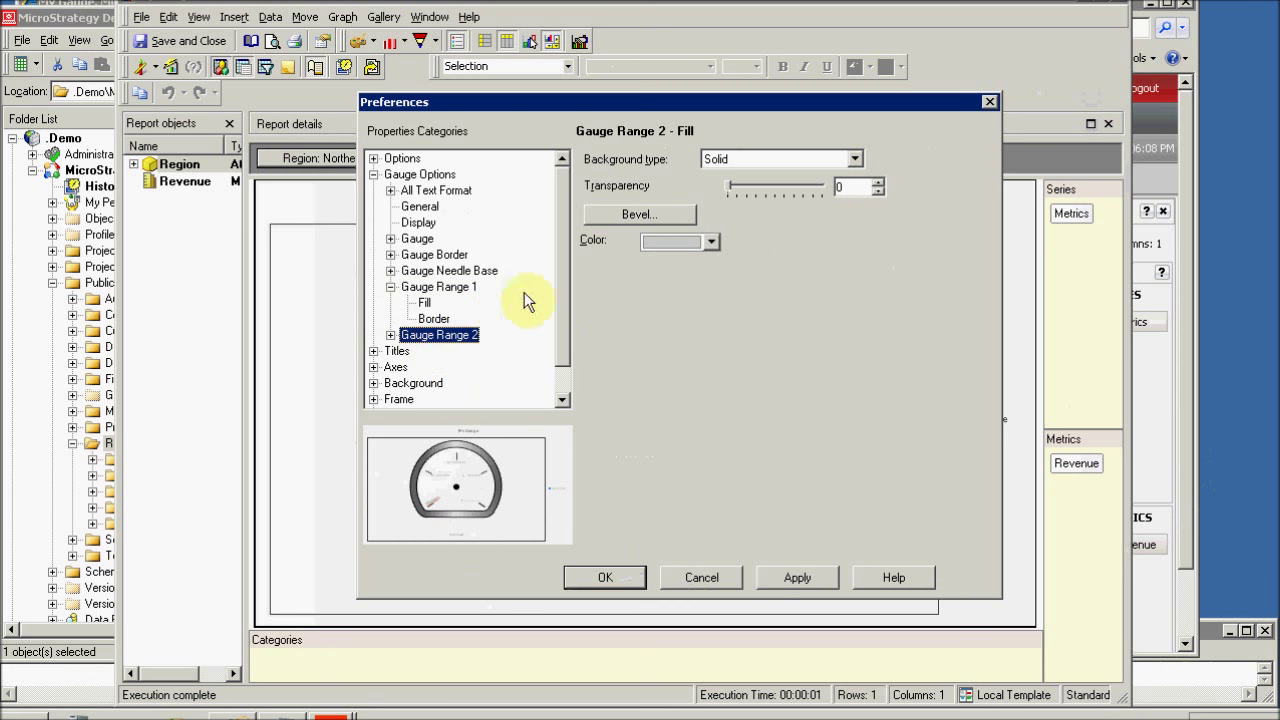
click(711, 242)
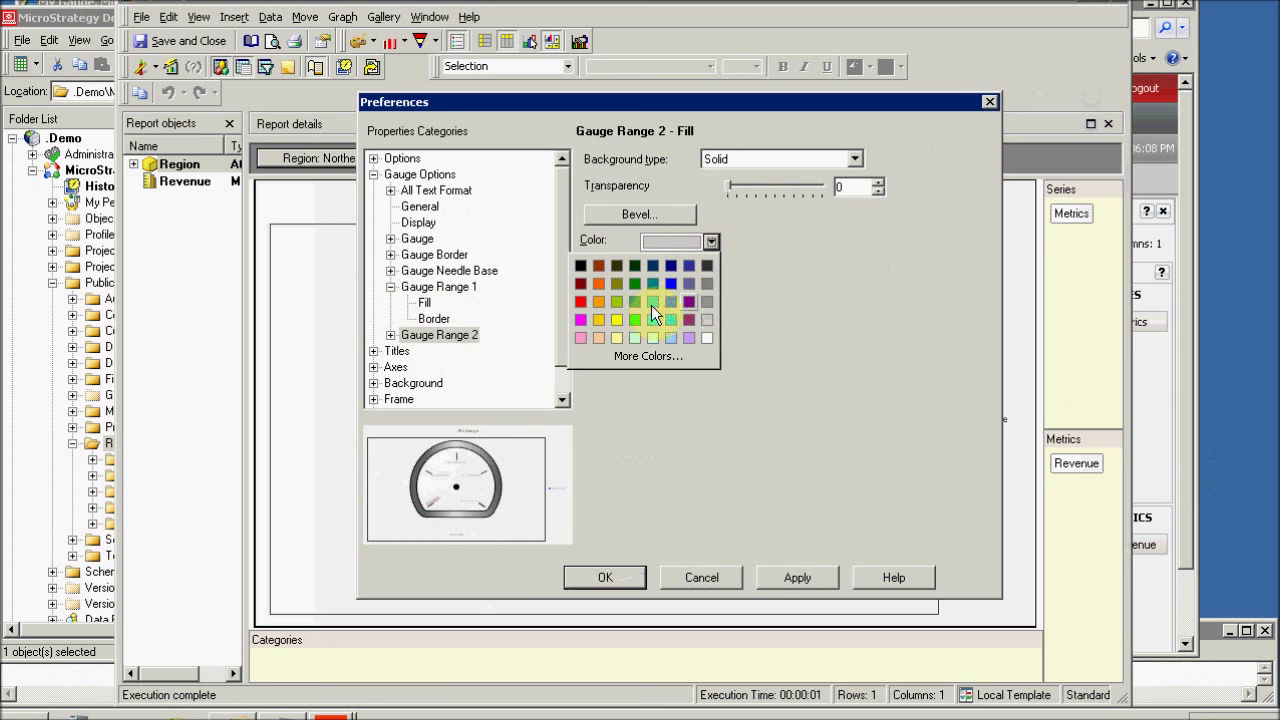
click(629, 285)
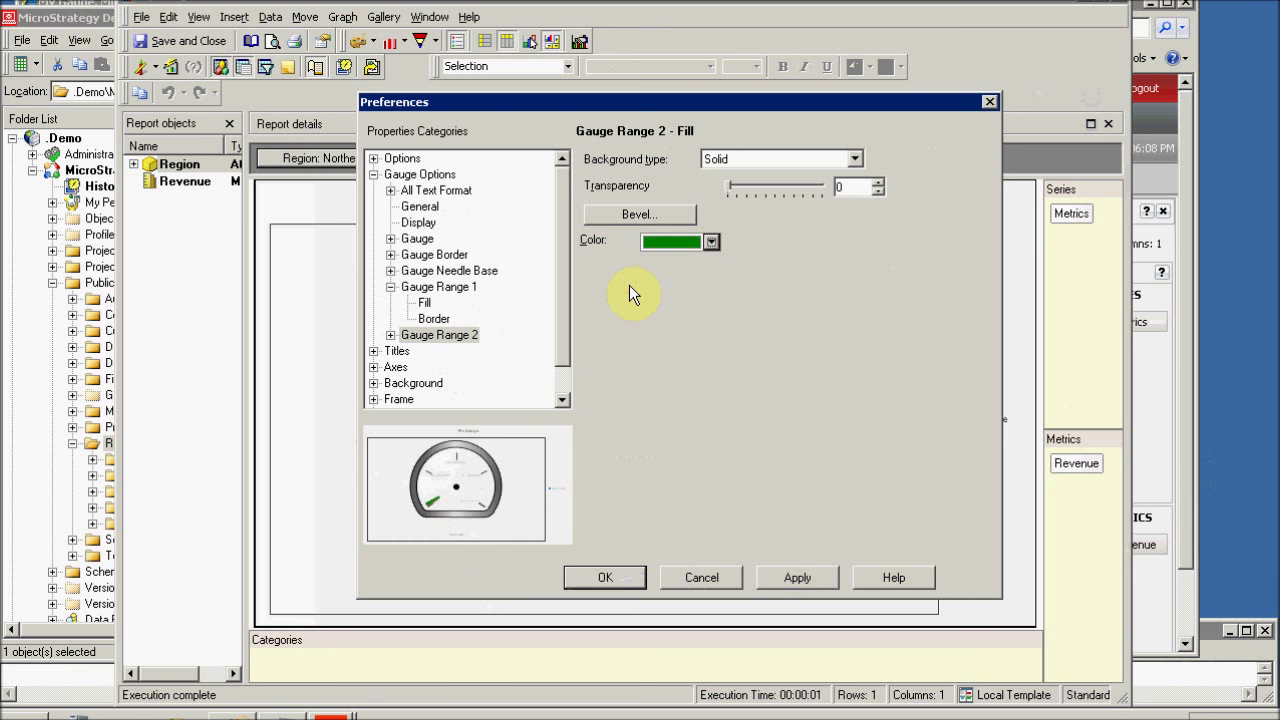
Colour the gauge needle base plum
click(410, 271)
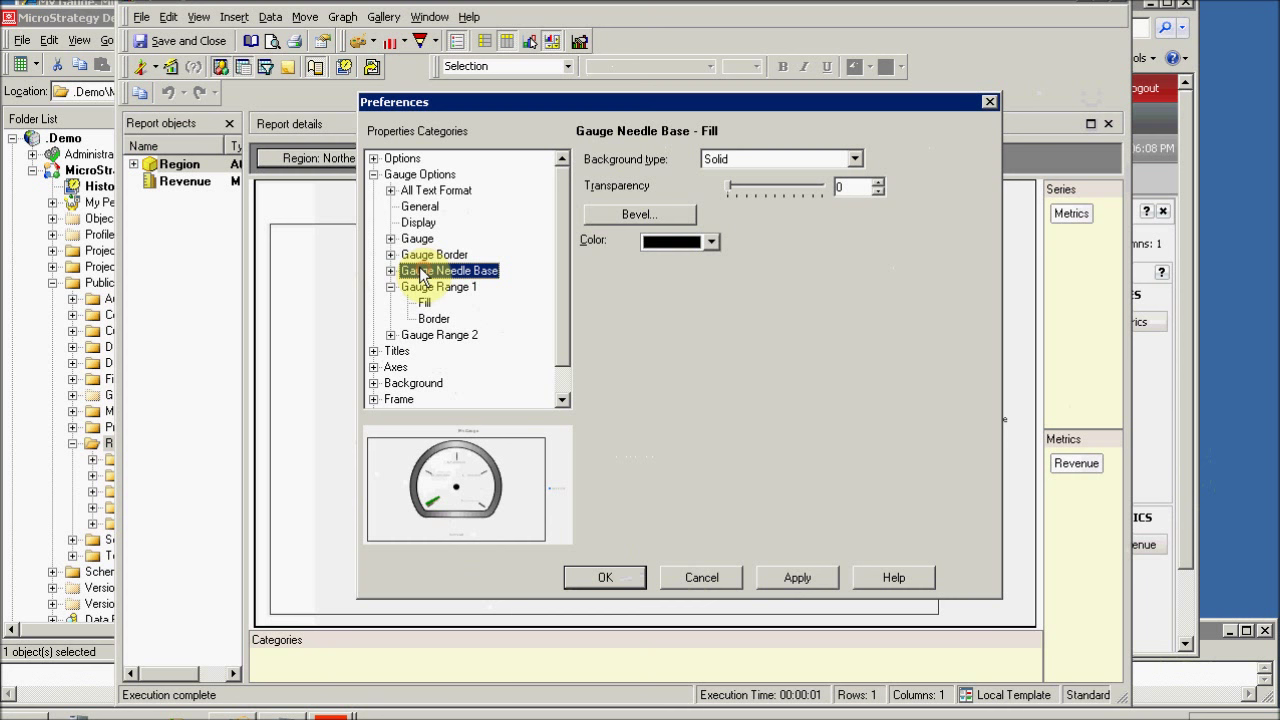
click(390, 271)
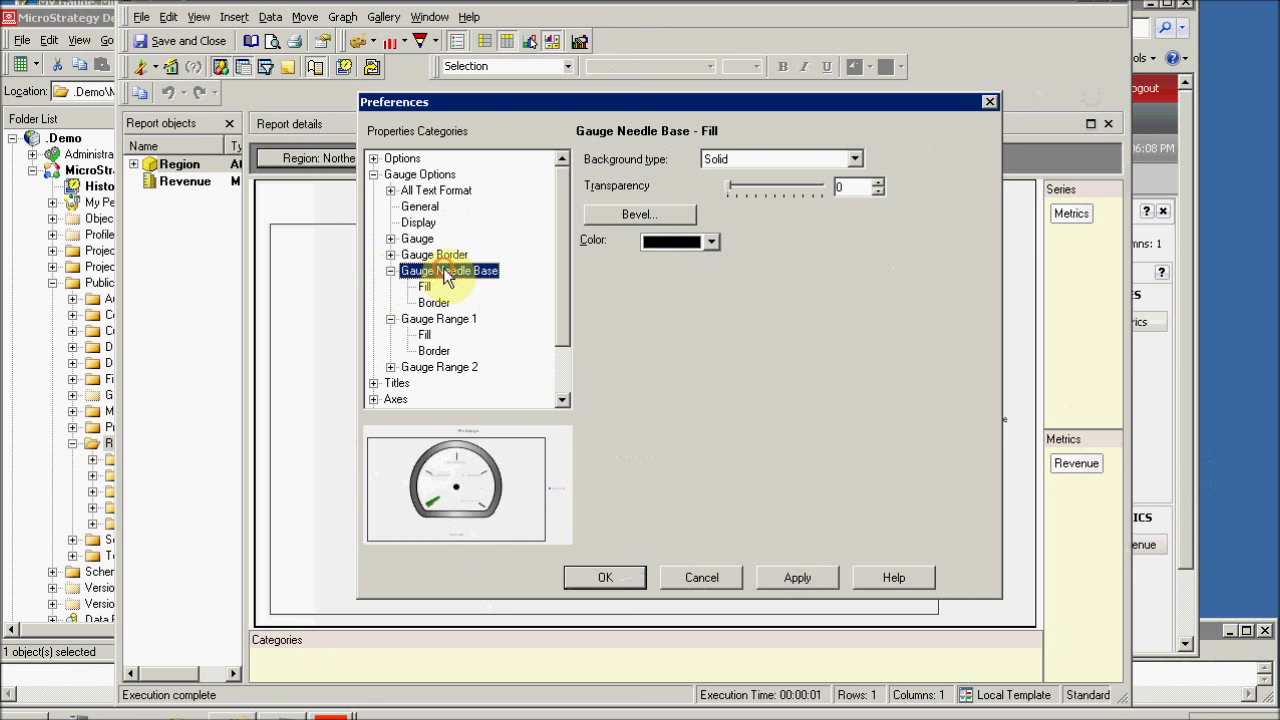
click(711, 241)
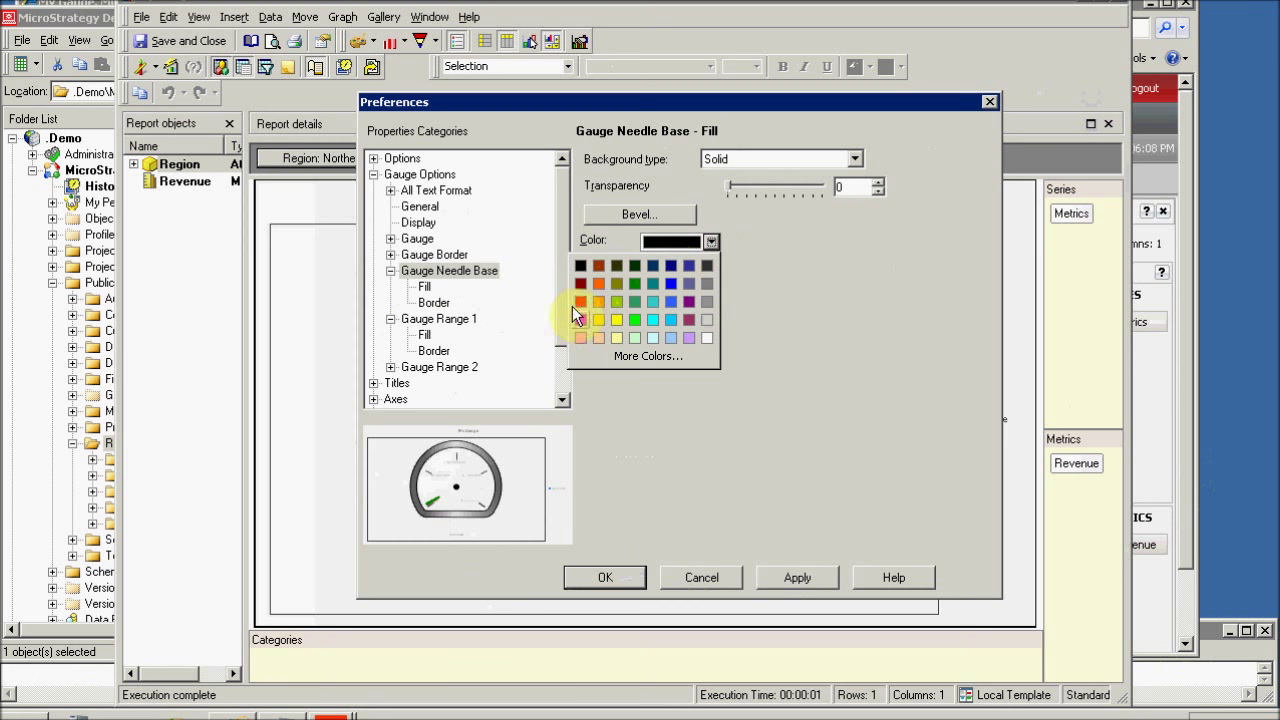
click(689, 303)
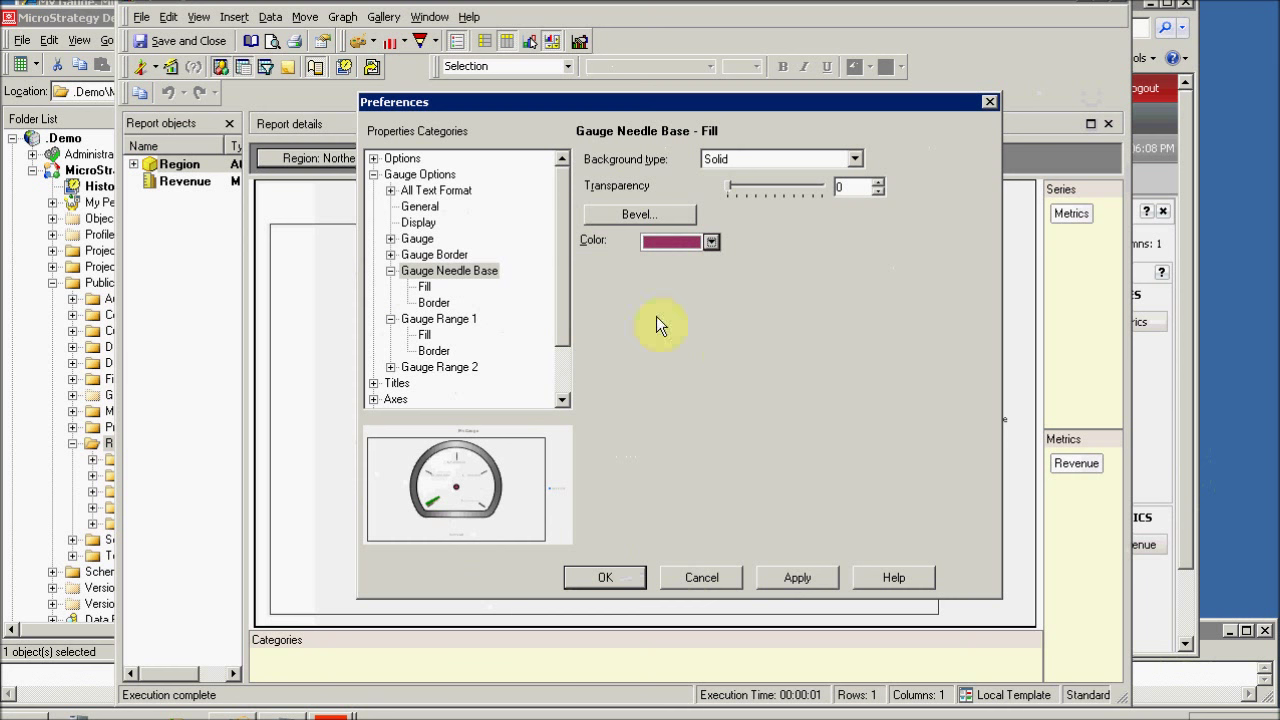
Colour the gauge border fill blue
click(432, 254)
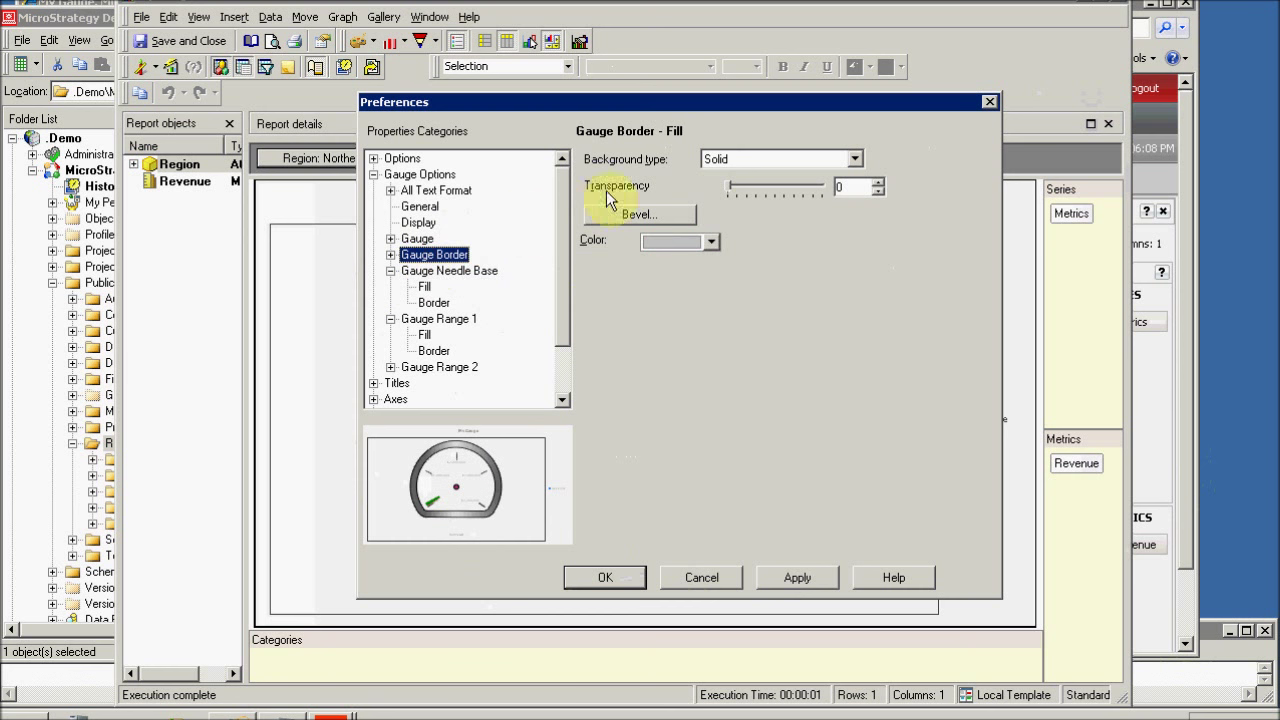
click(390, 255)
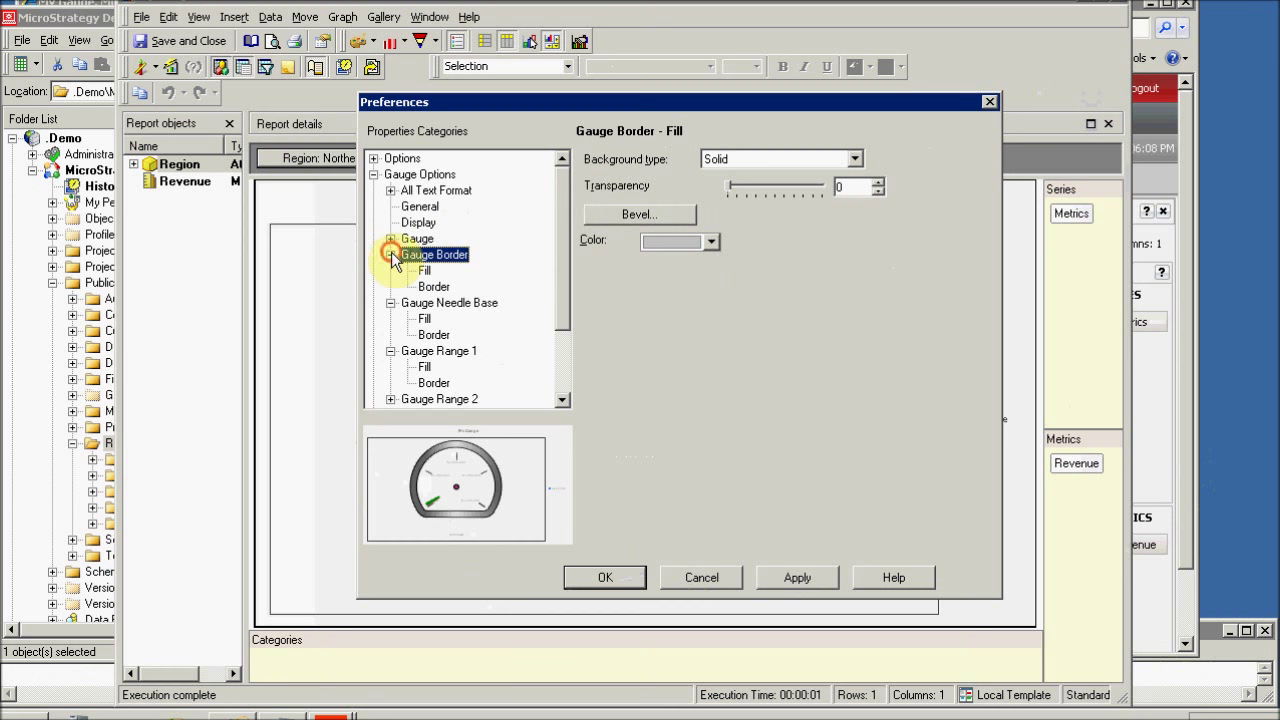
click(711, 242)
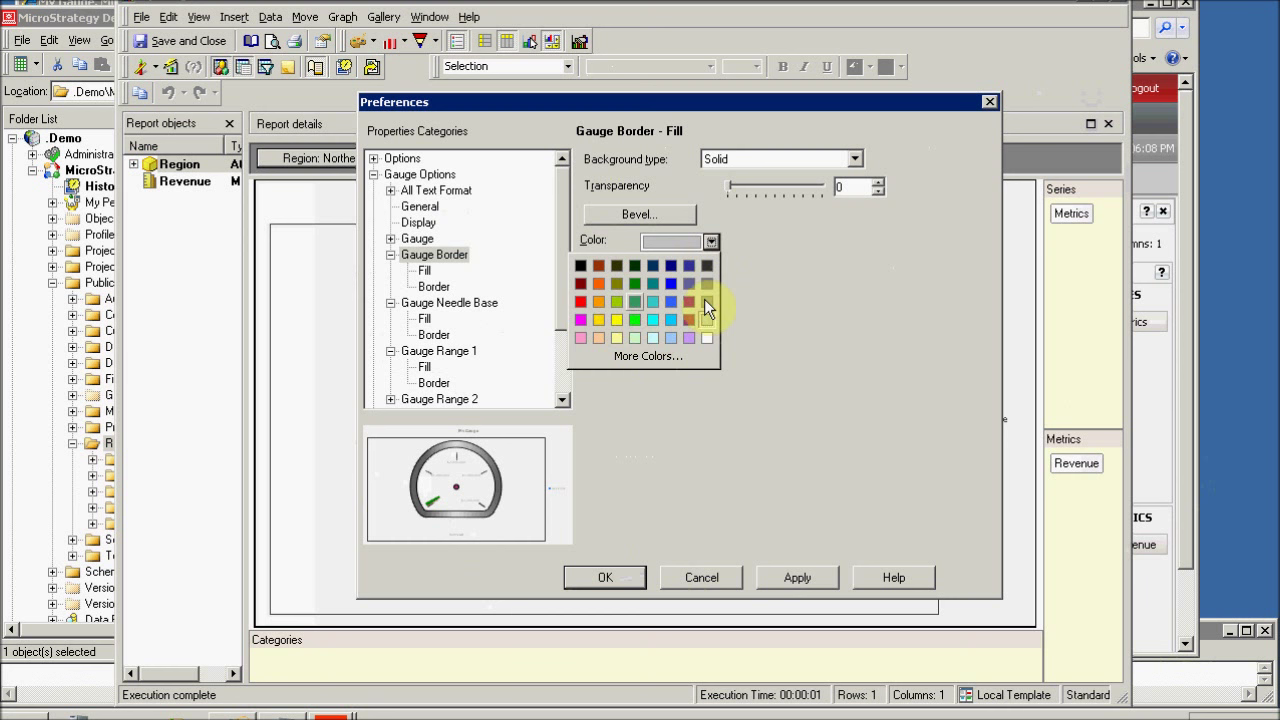
click(671, 281)
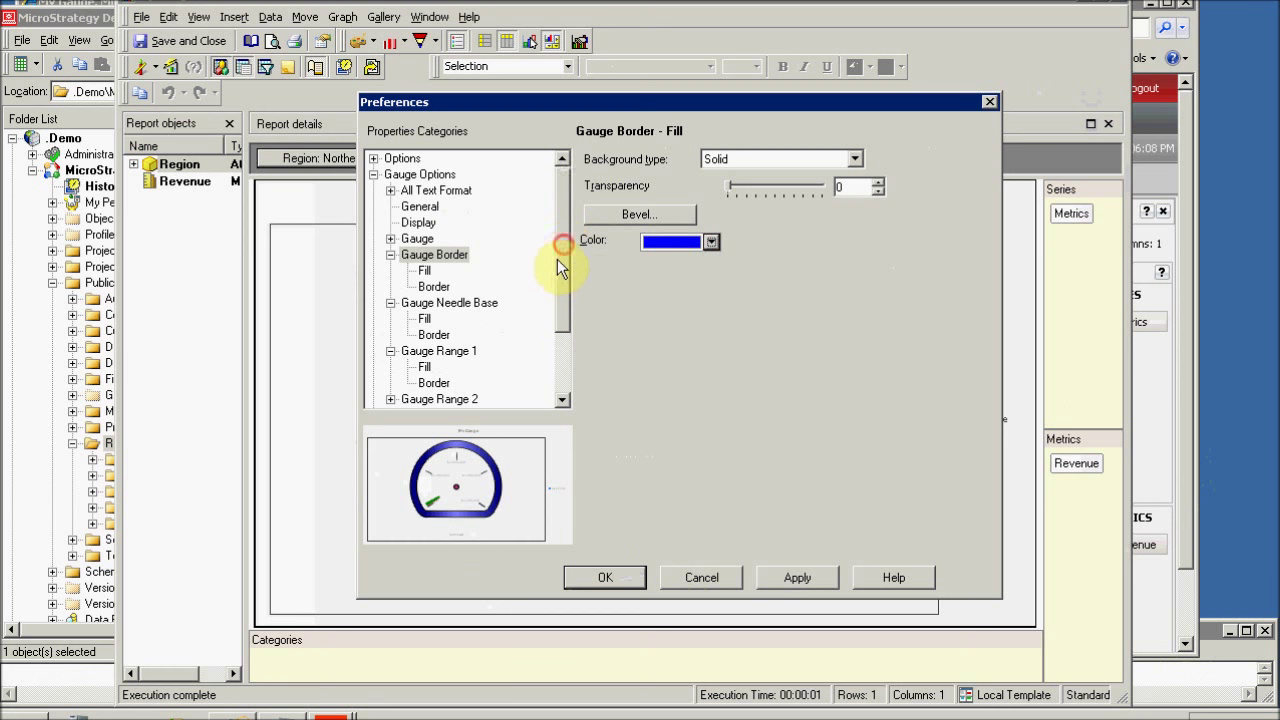
drag(557, 259, 572, 327)
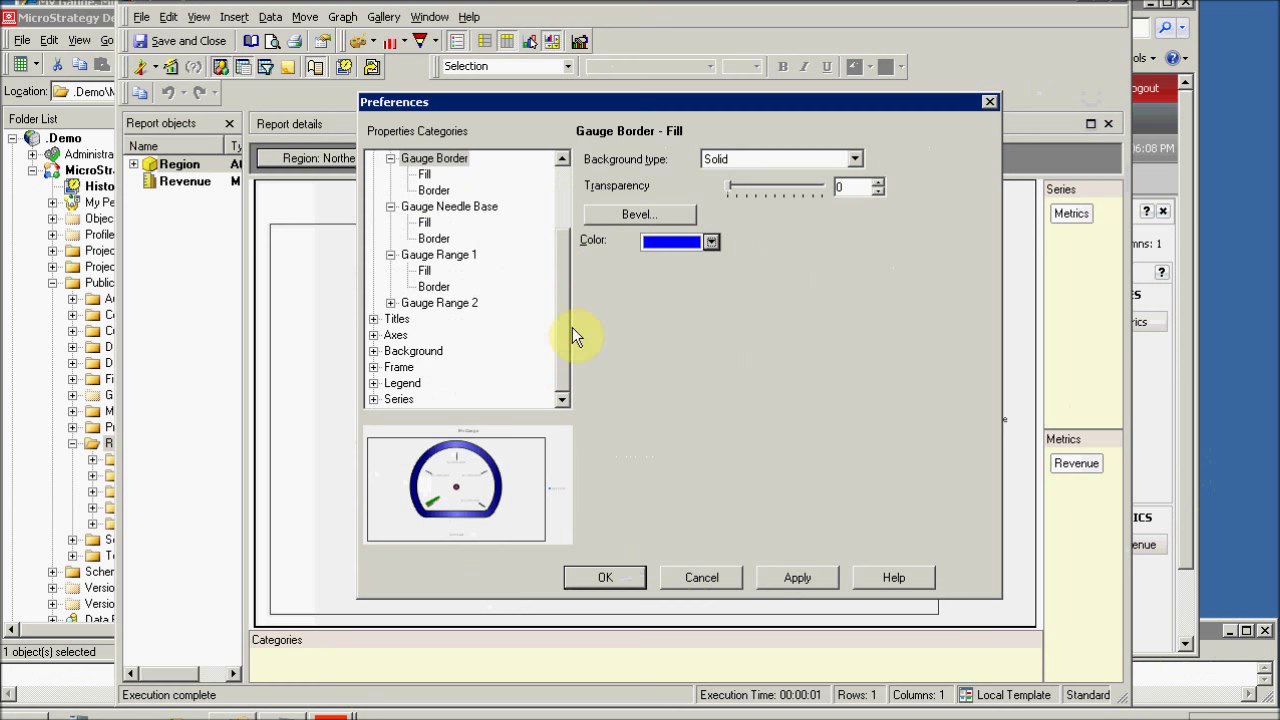
click(389, 400)
Change the Revenue series fill to orange, apply it, and close Preferences
click(390, 399)
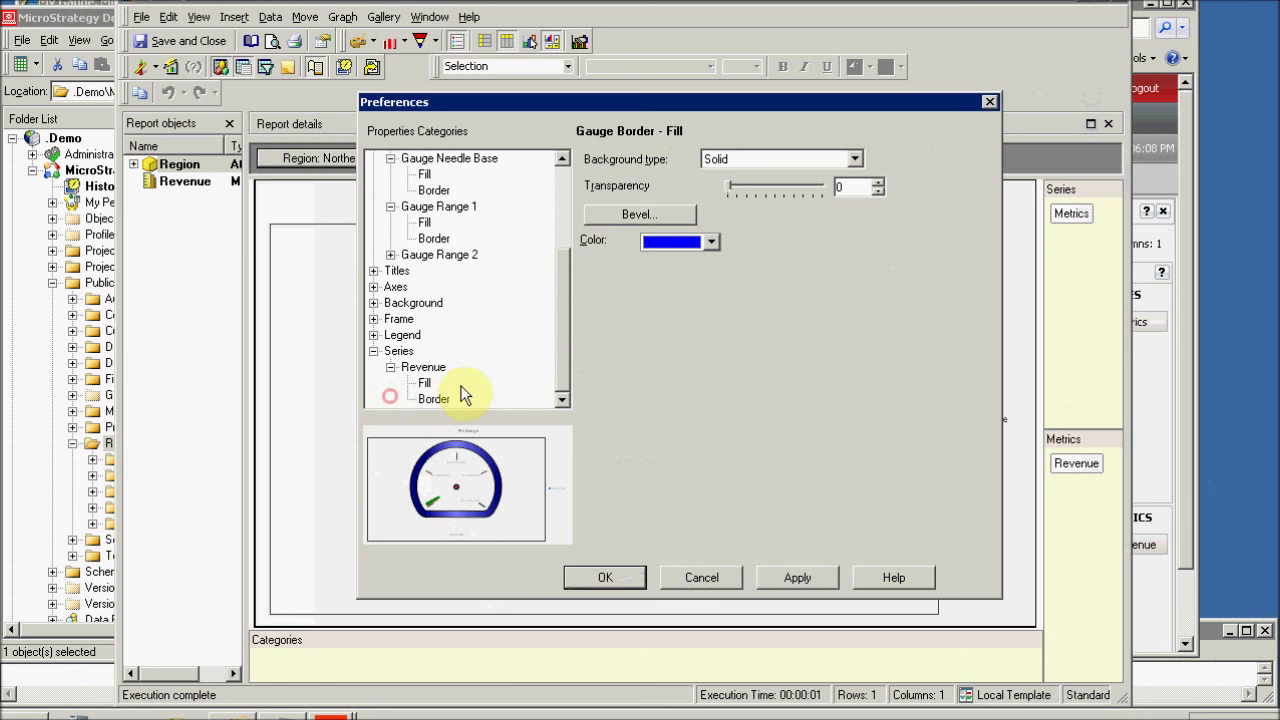
click(423, 367)
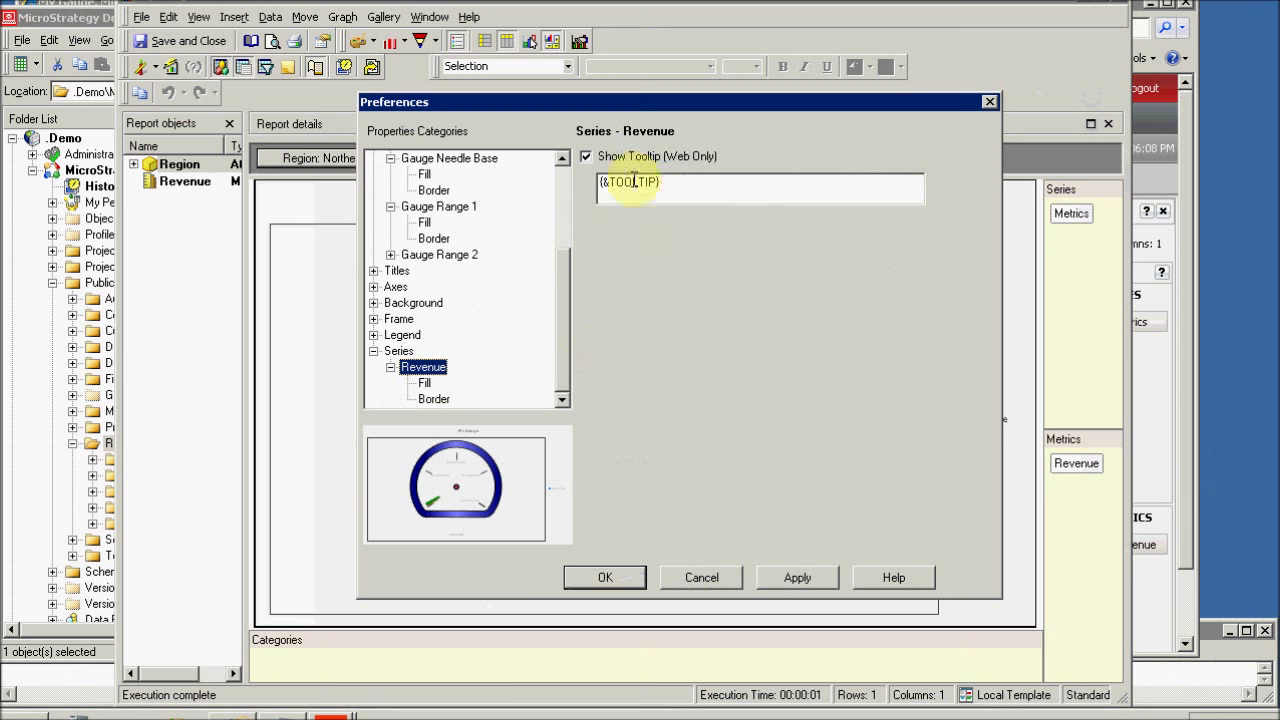
click(424, 382)
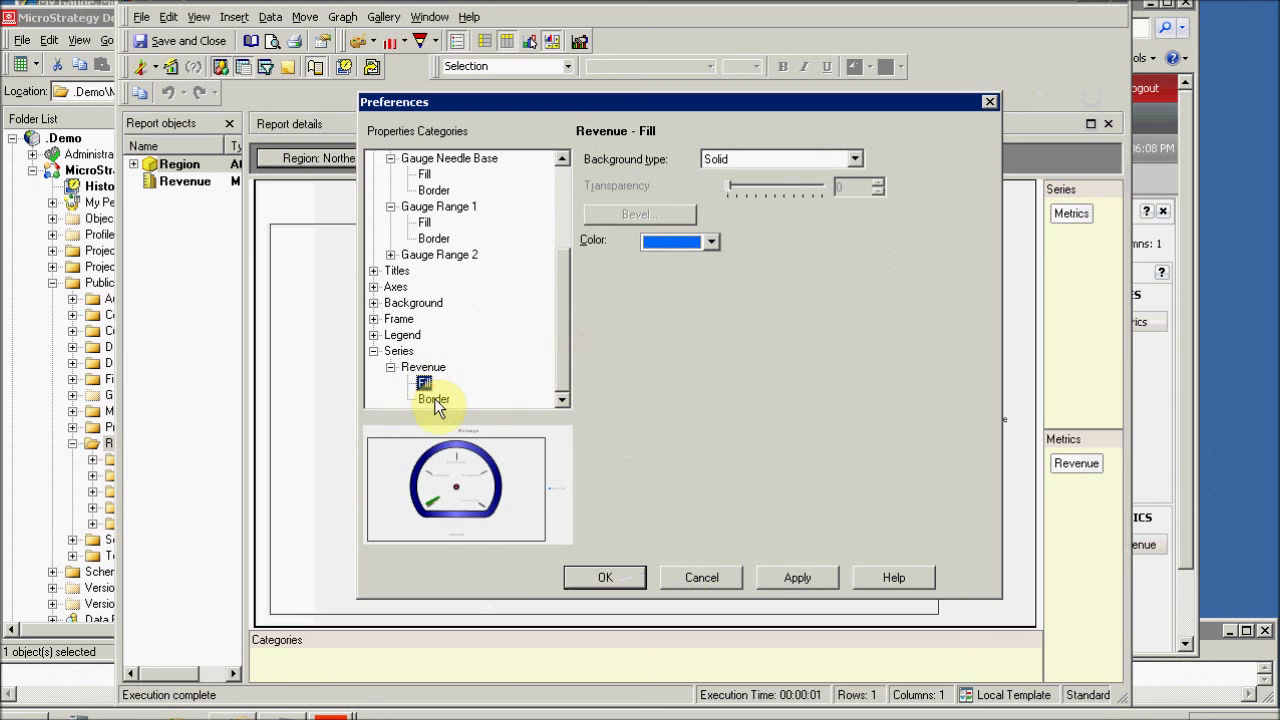
click(433, 399)
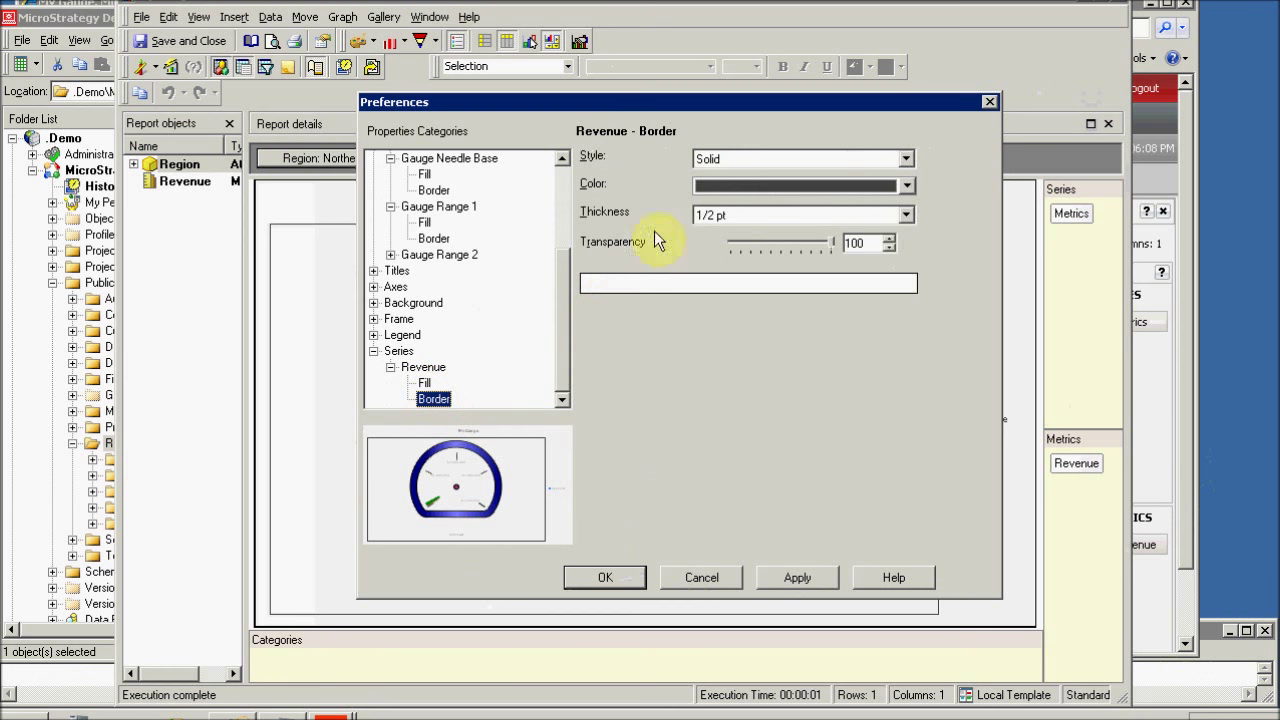
click(424, 382)
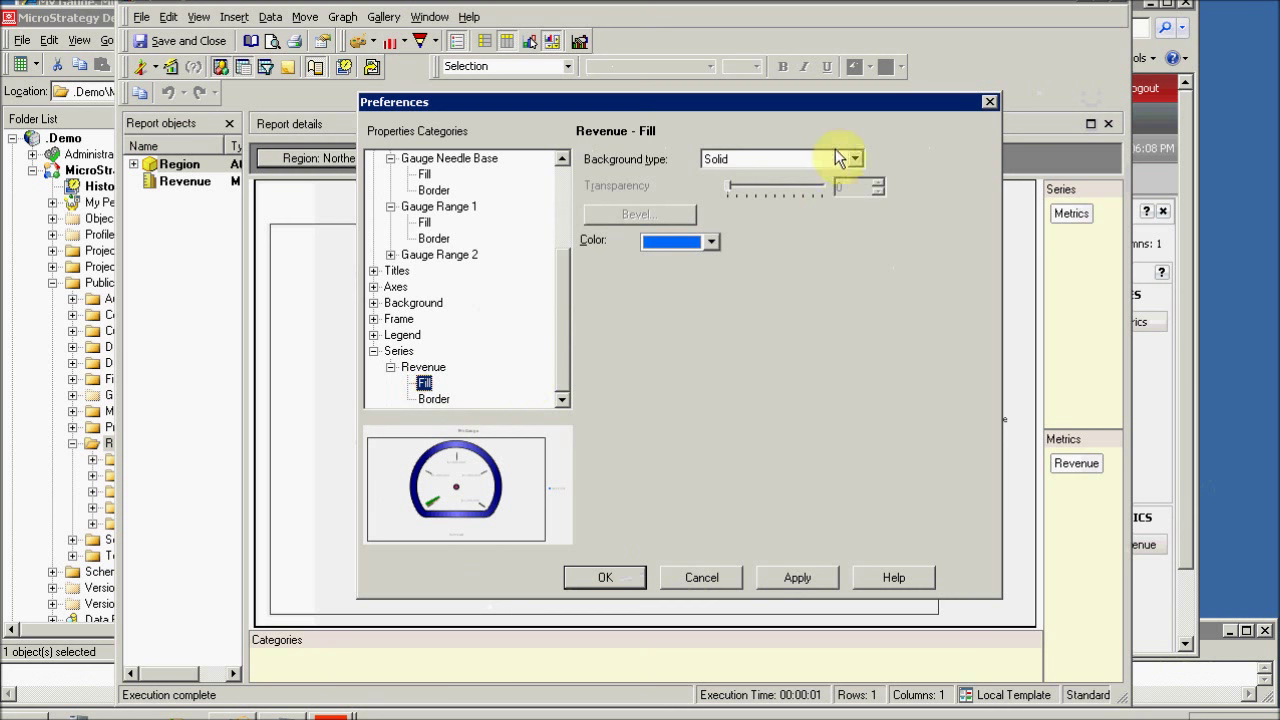
click(711, 243)
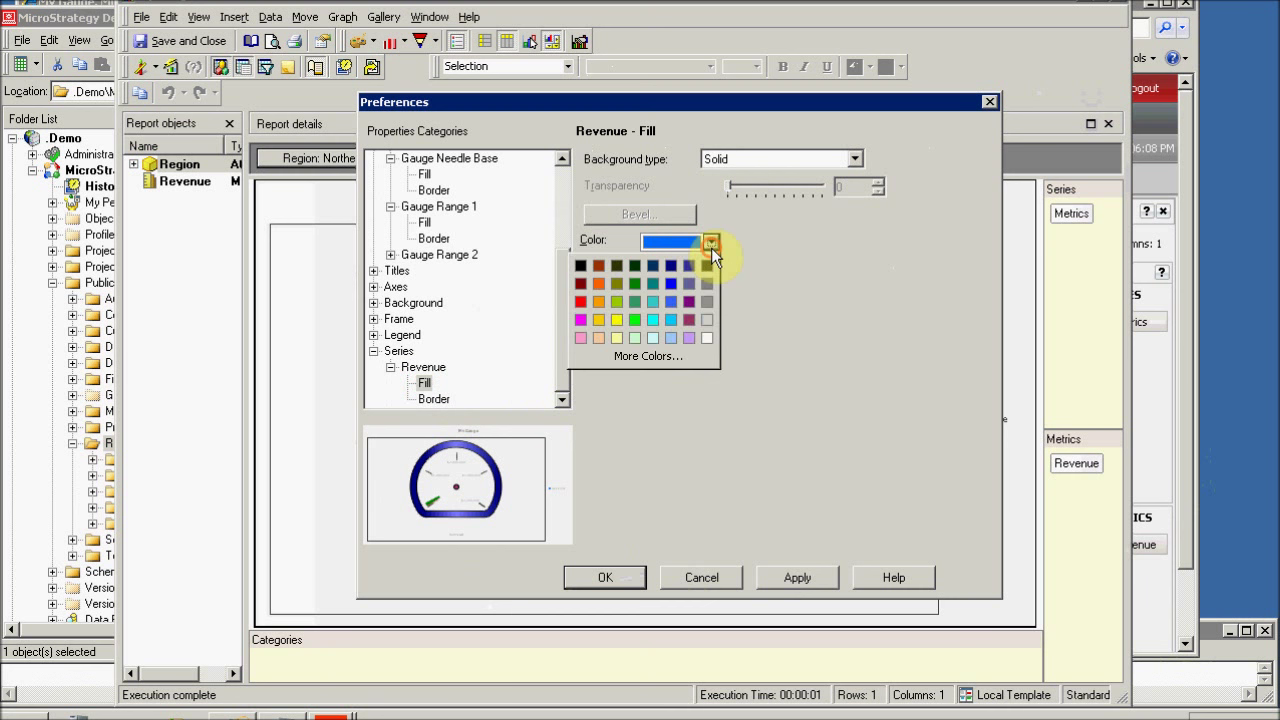
click(596, 301)
click(776, 578)
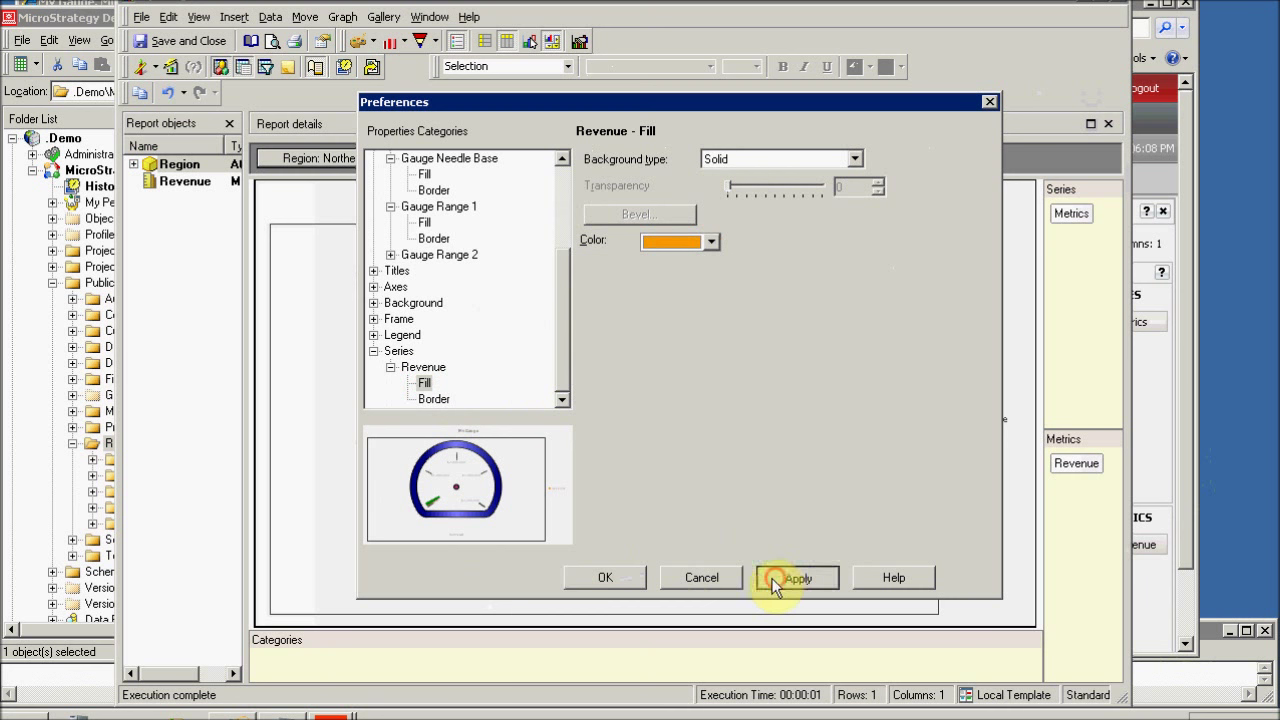
click(595, 581)
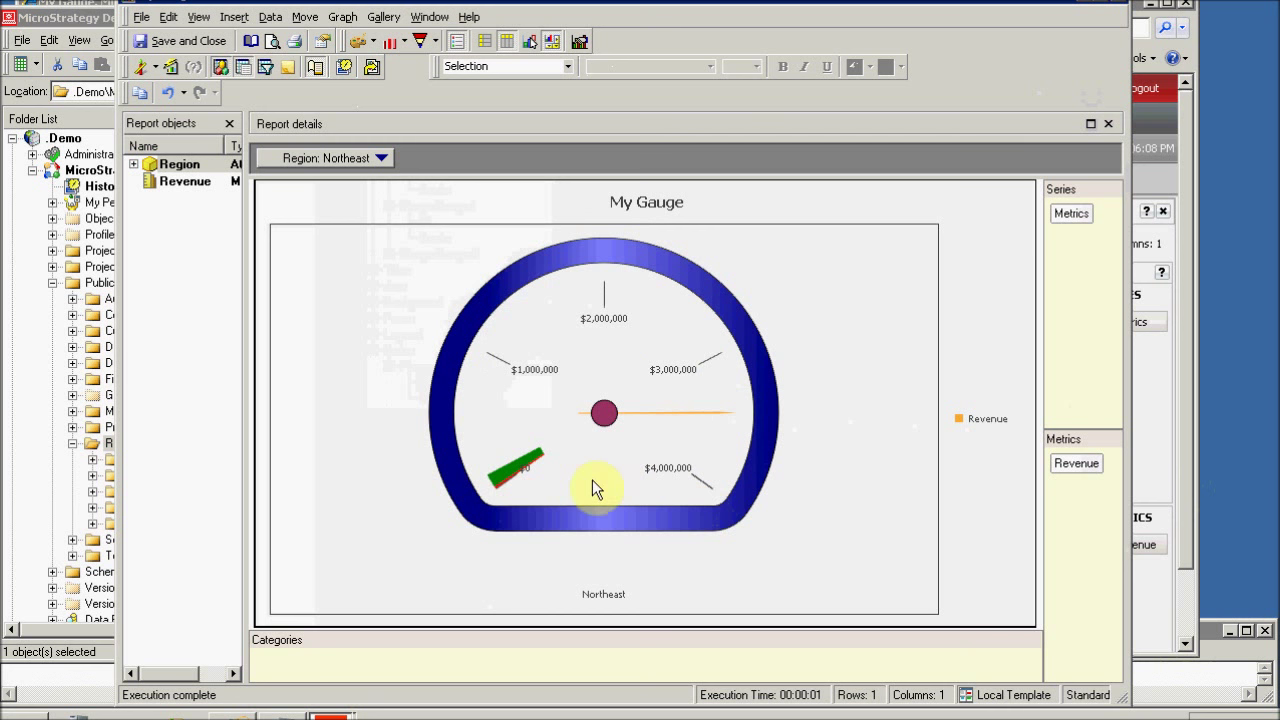
click(343, 17)
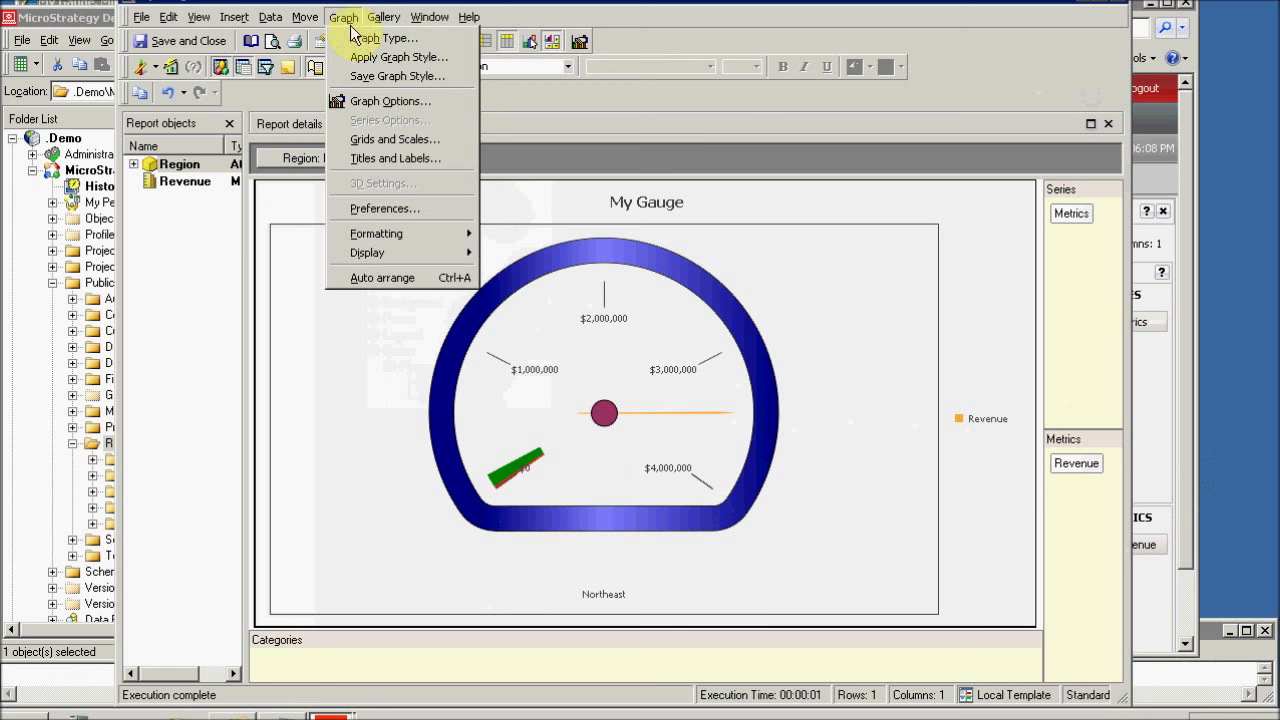
click(355, 37)
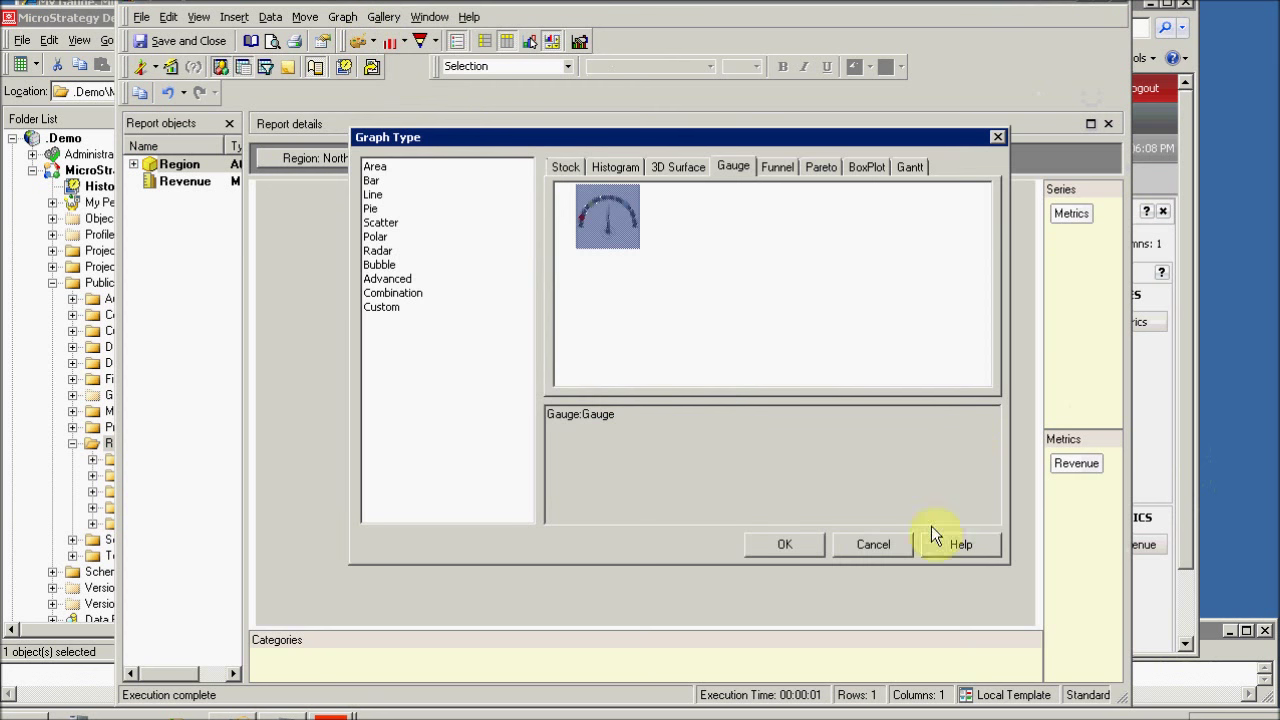
click(868, 544)
click(342, 17)
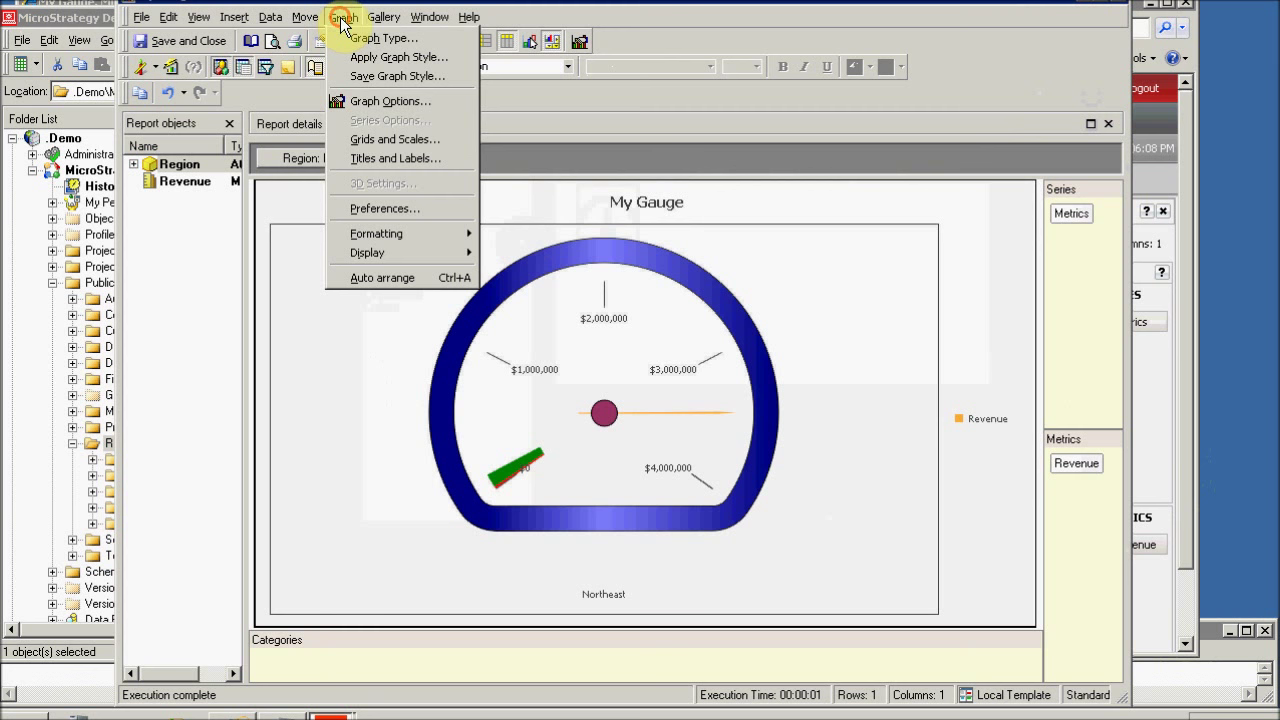
Reopen Graph Options at the Gauge Options Display band settings
click(376, 100)
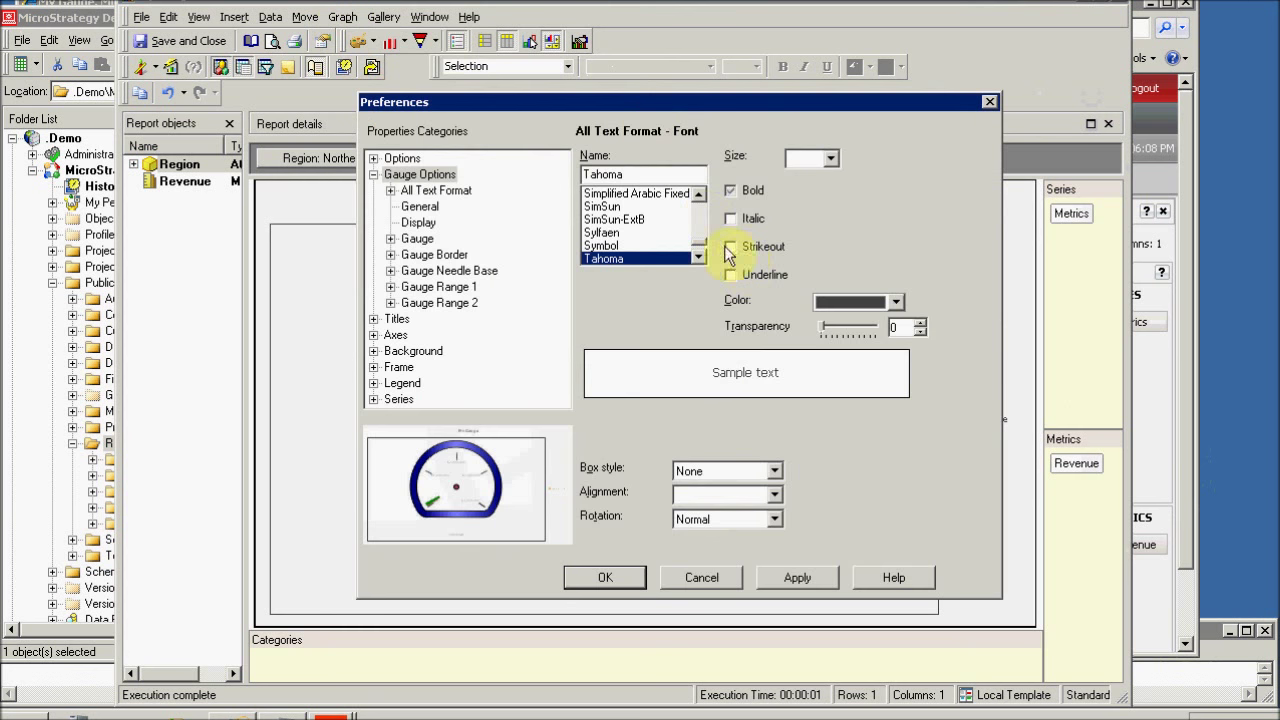
click(448, 287)
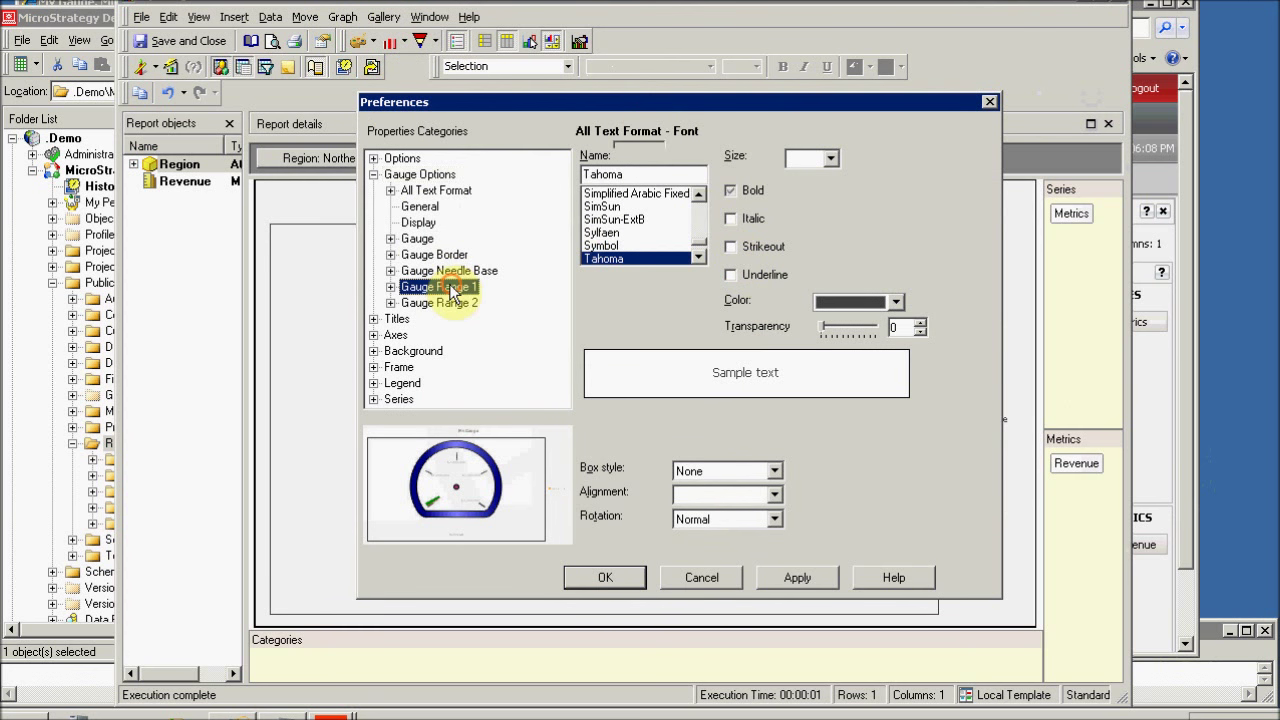
click(417, 238)
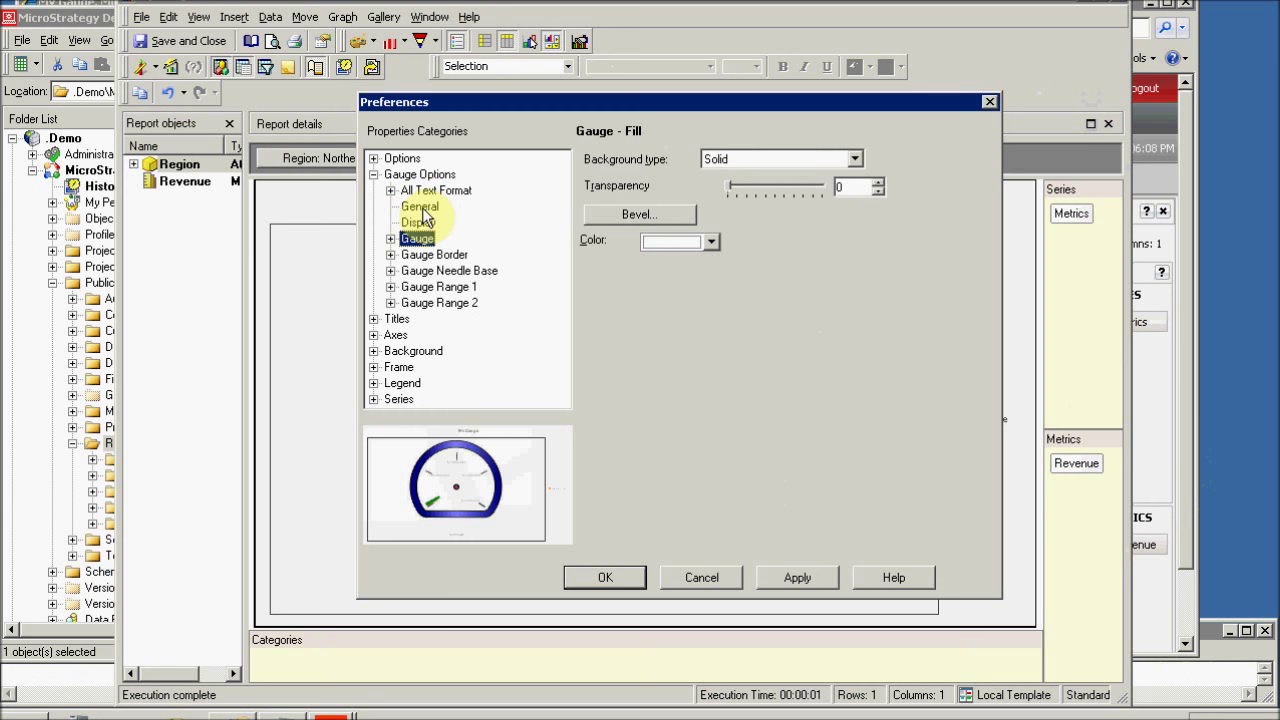
click(420, 207)
click(417, 222)
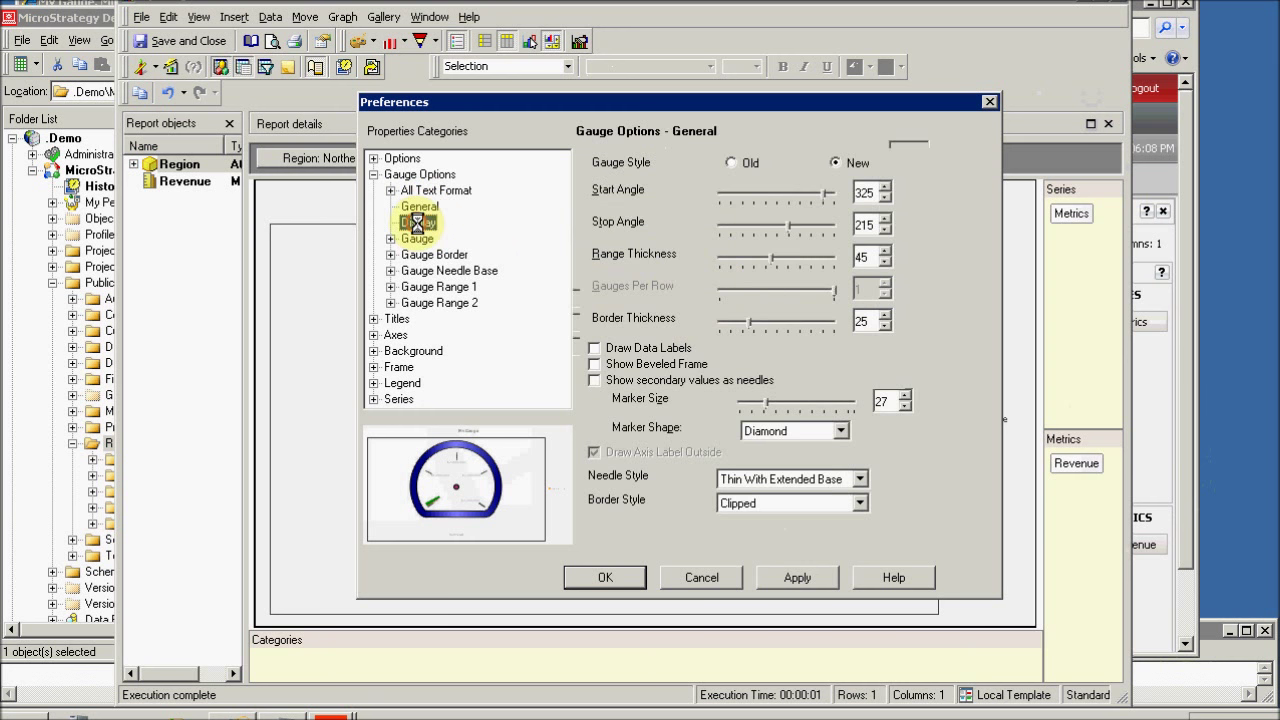
Set Band1 to 0–1000000 and Band2 to 1000000–10000000, then apply and close
click(876, 308)
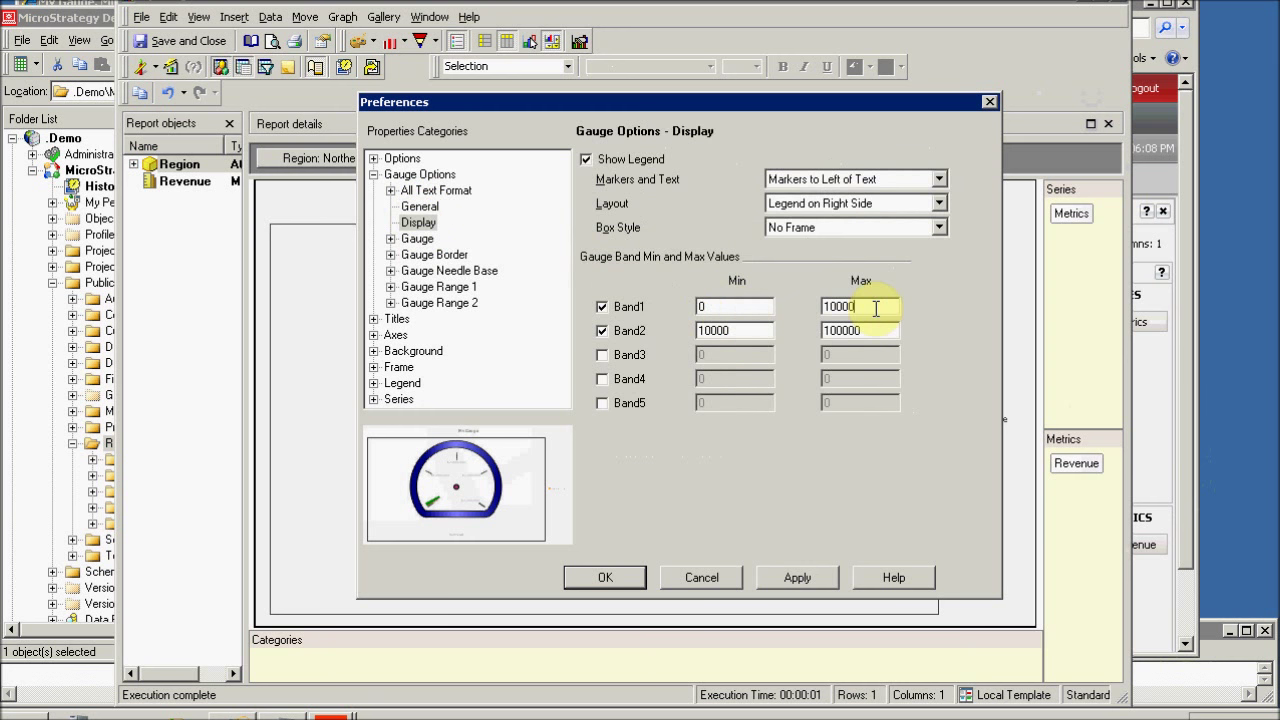
text(0)
click(760, 330)
text(0)
click(878, 330)
text(0)
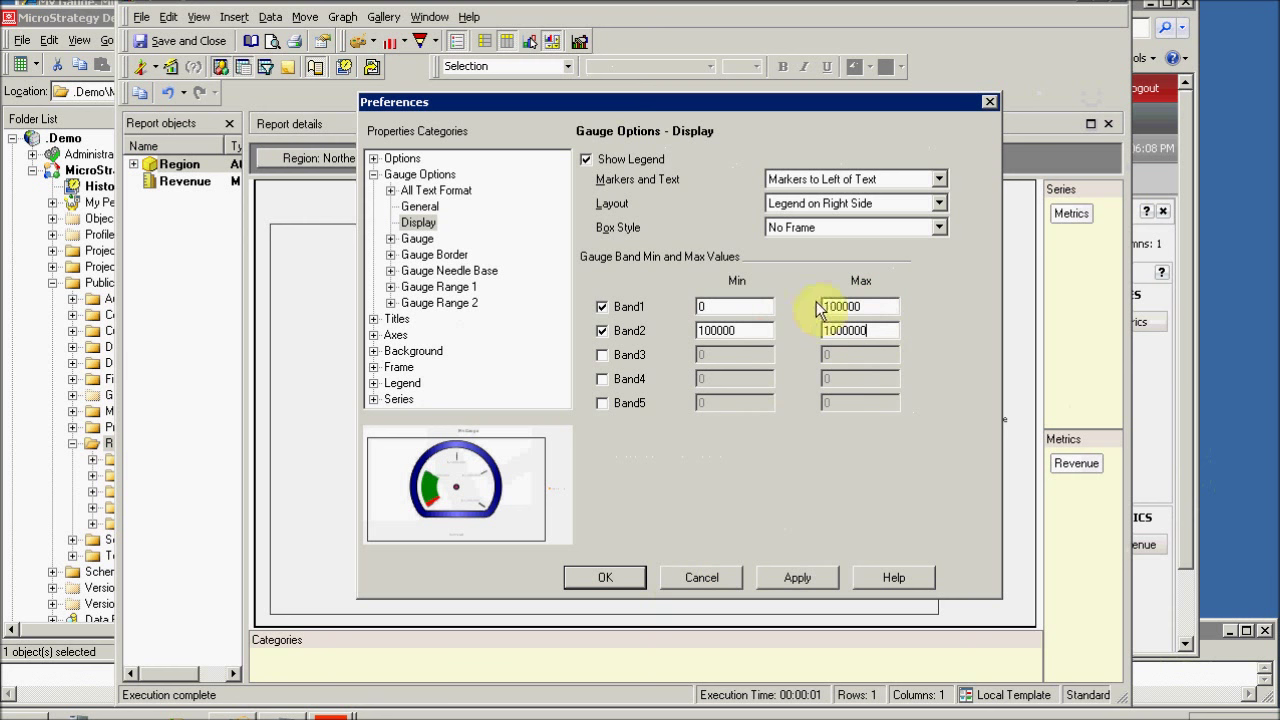
text(0)
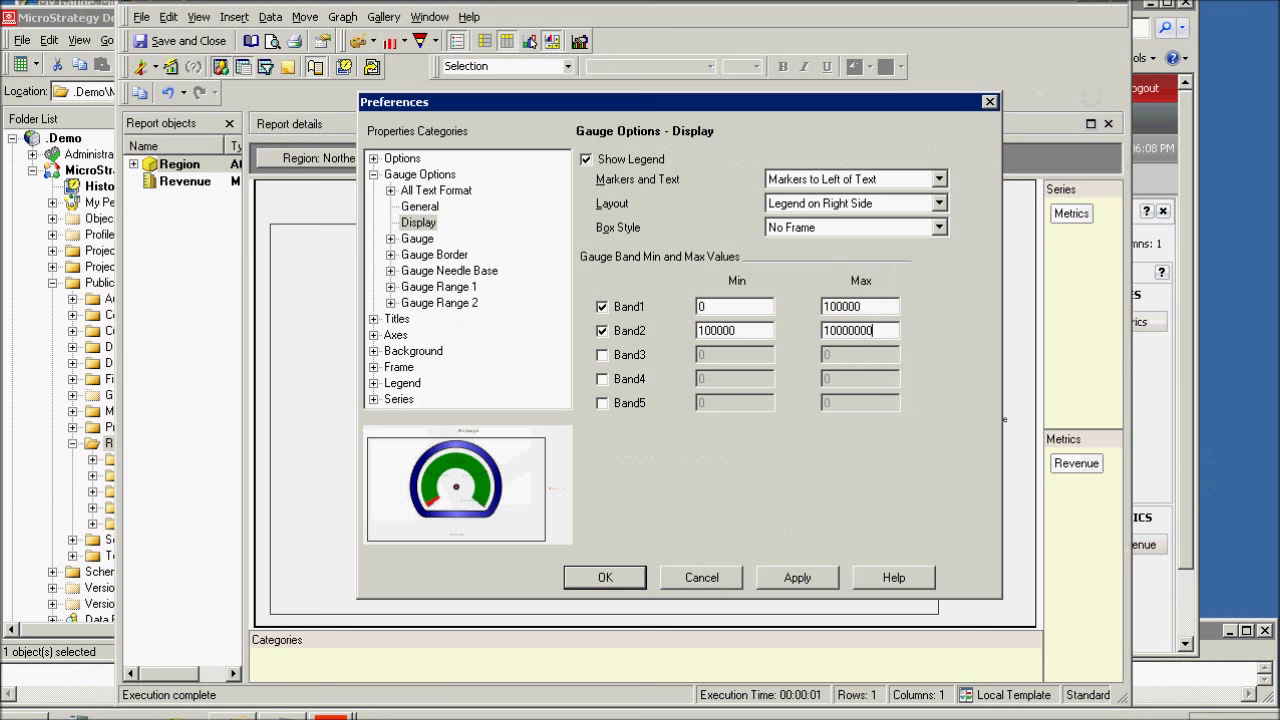
click(855, 306)
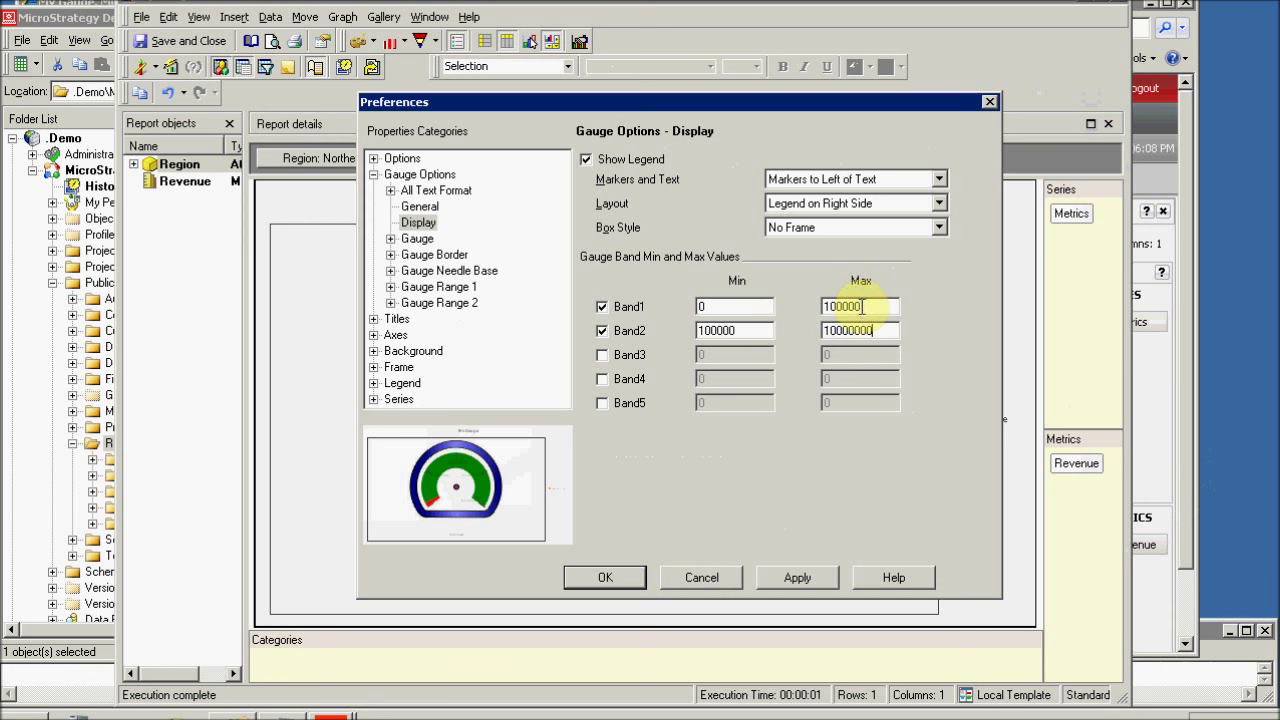
text(0)
click(754, 330)
text(0)
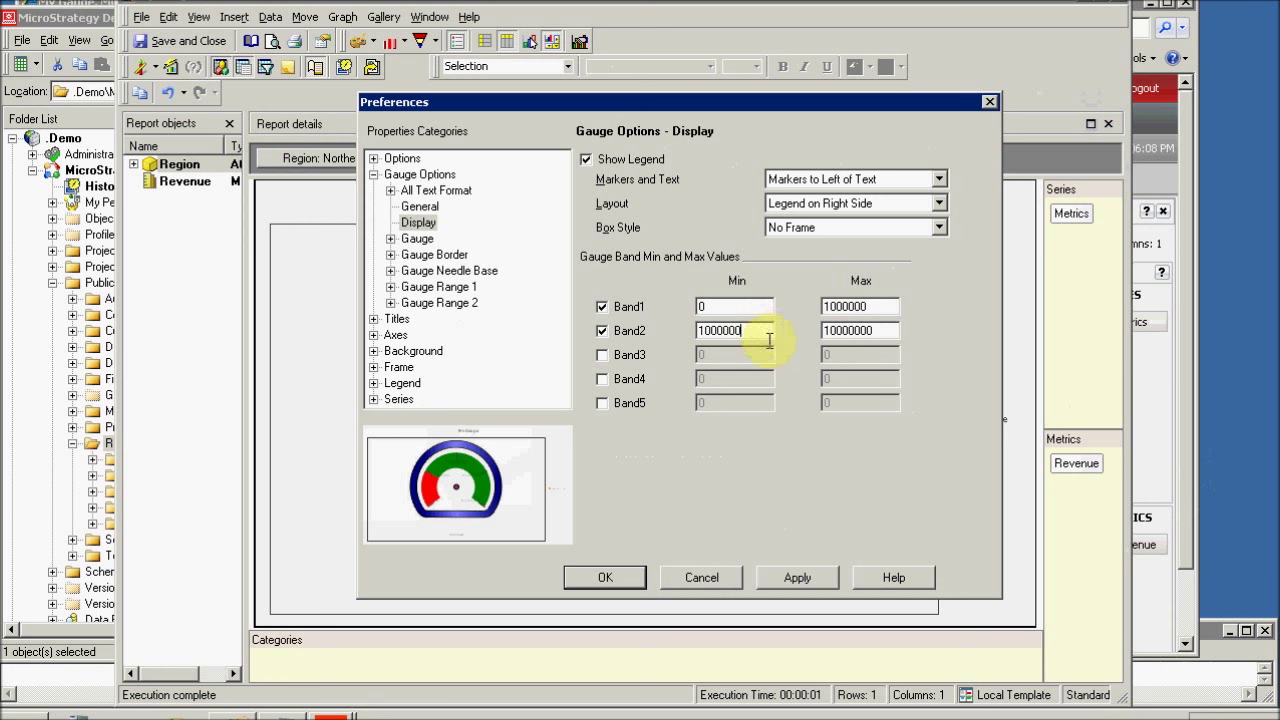
click(792, 574)
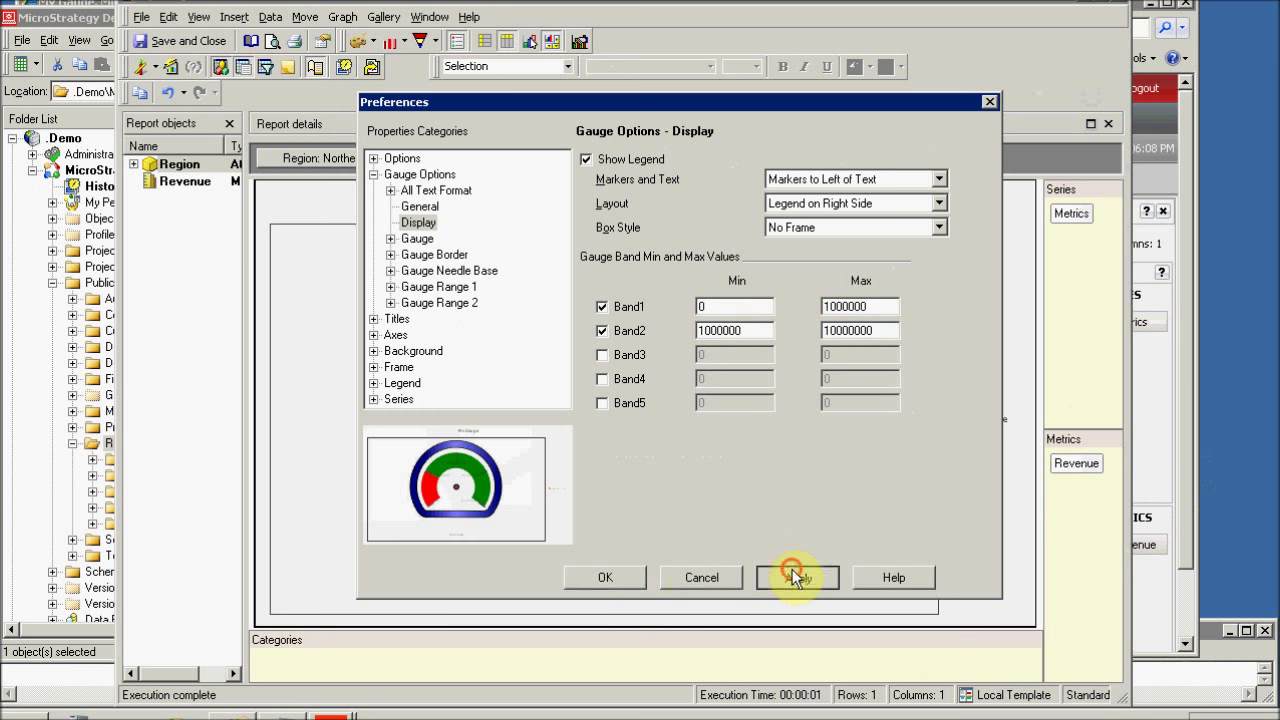
click(614, 580)
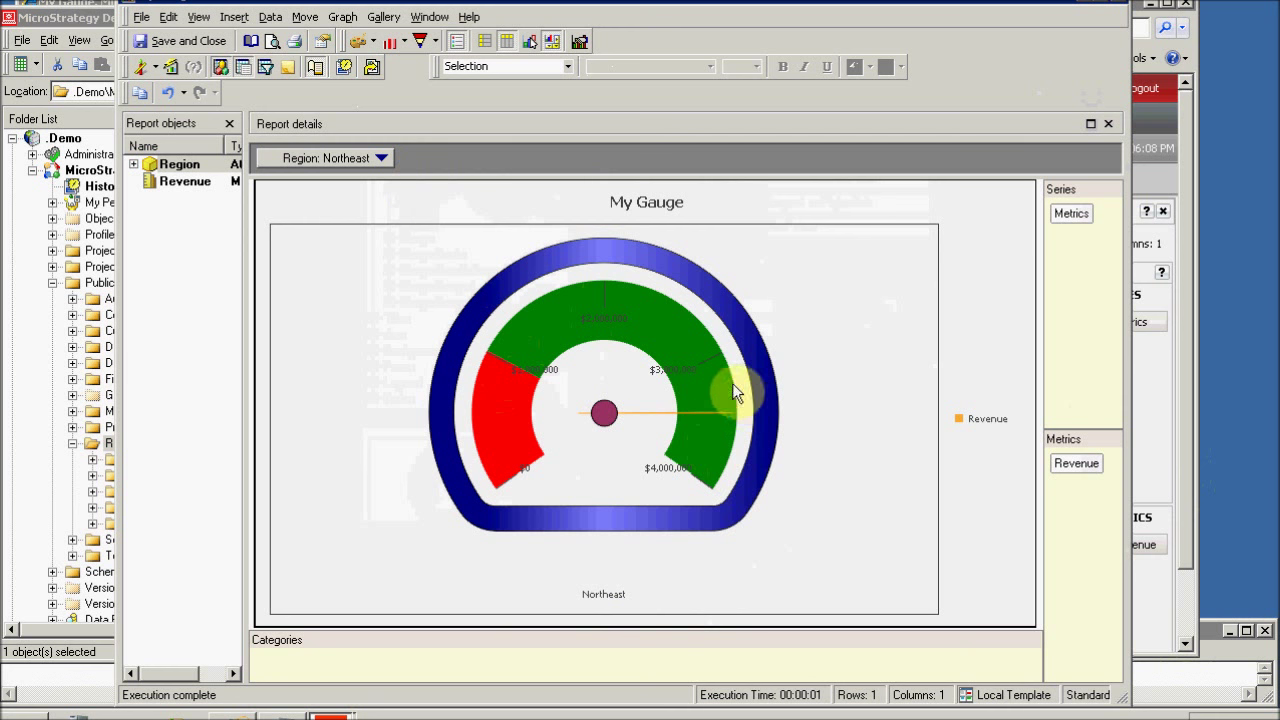
Page My Gauge through the South, Southeast and Northeast regions, finishing on Northeast
click(381, 157)
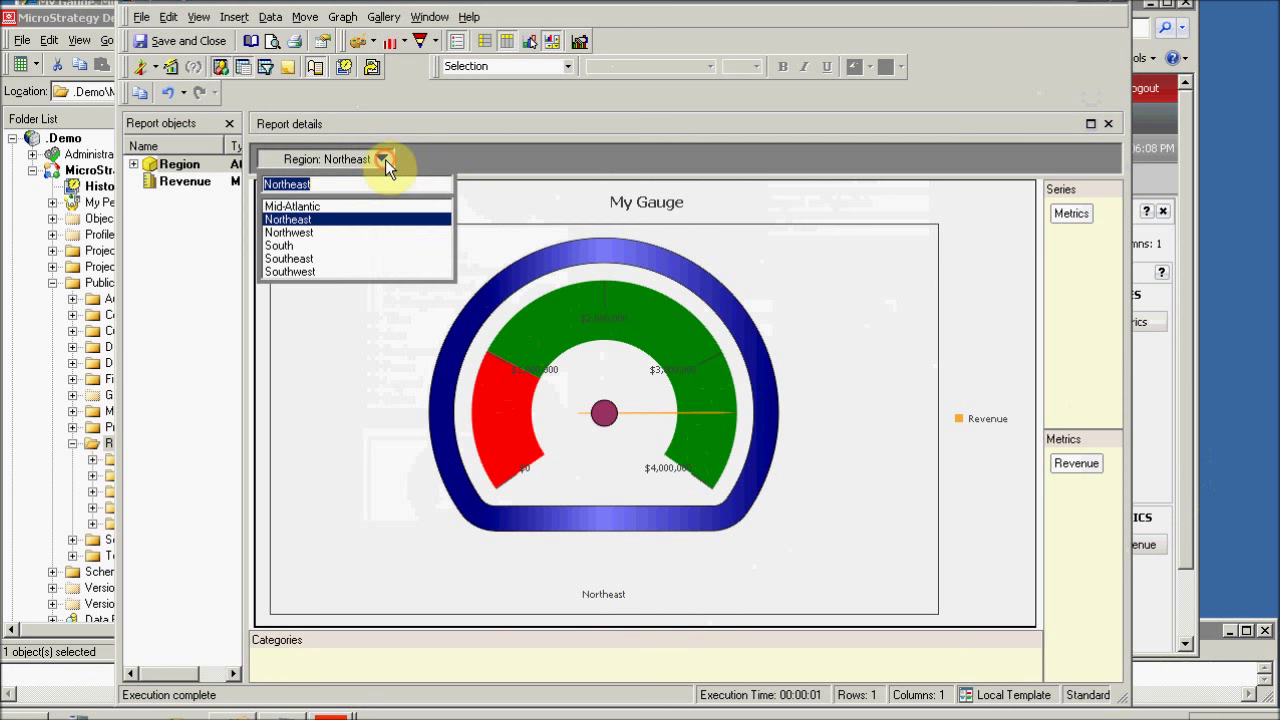
click(279, 245)
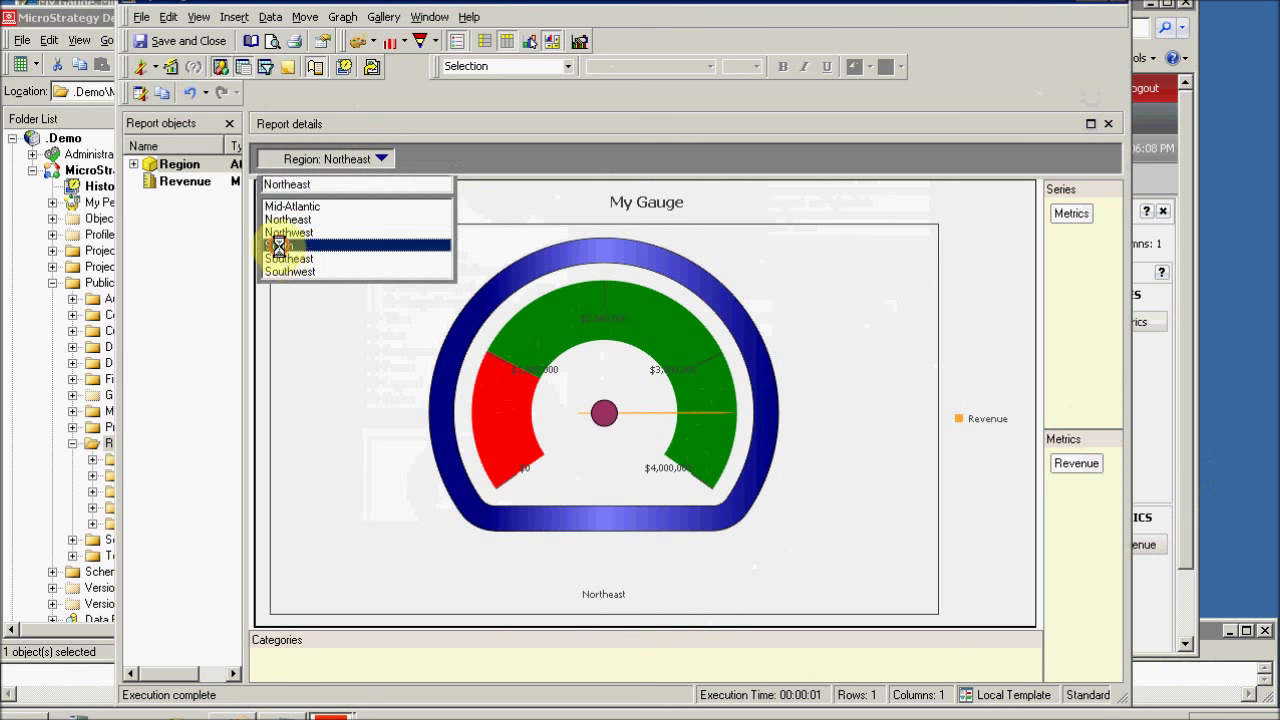
click(318, 160)
click(275, 259)
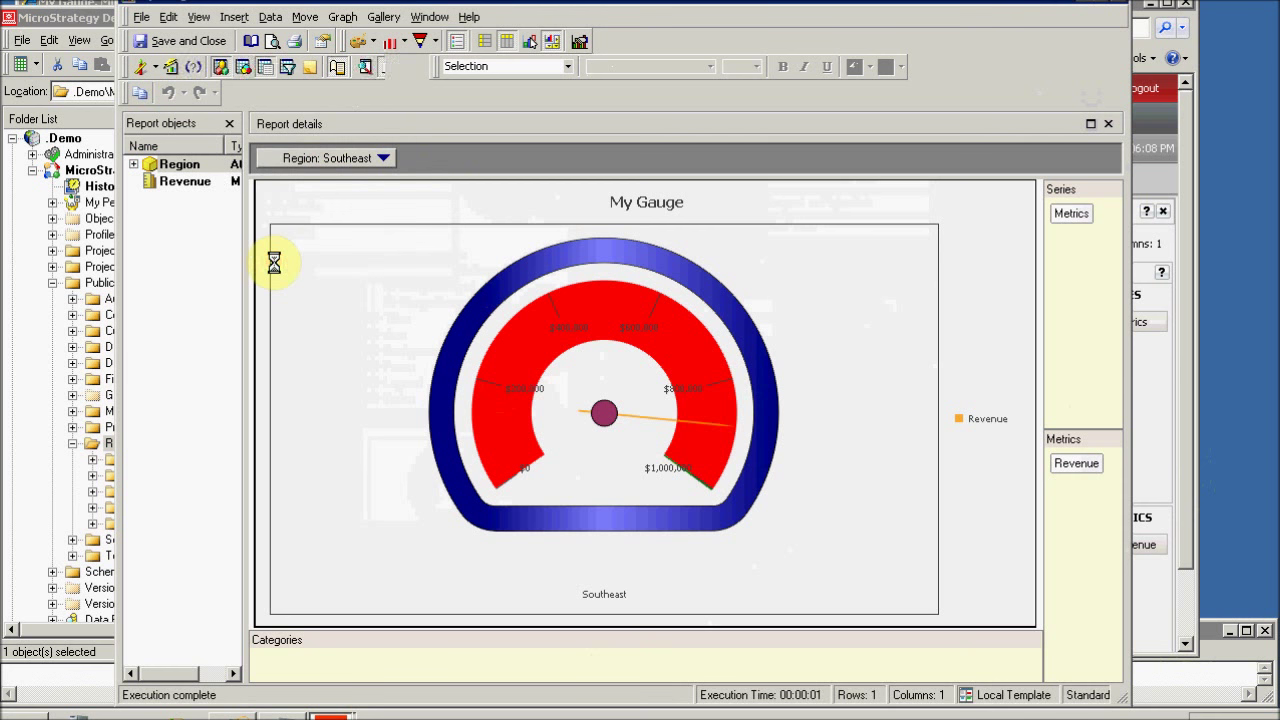
click(360, 160)
click(280, 210)
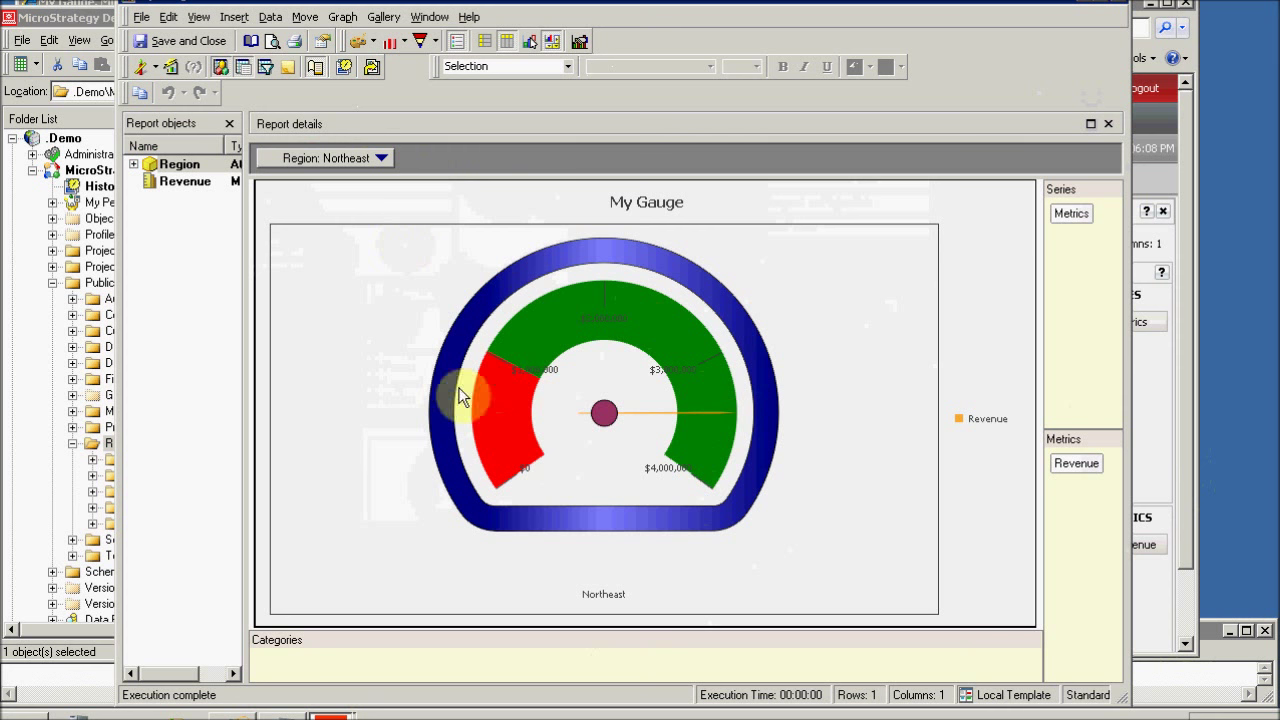
click(354, 159)
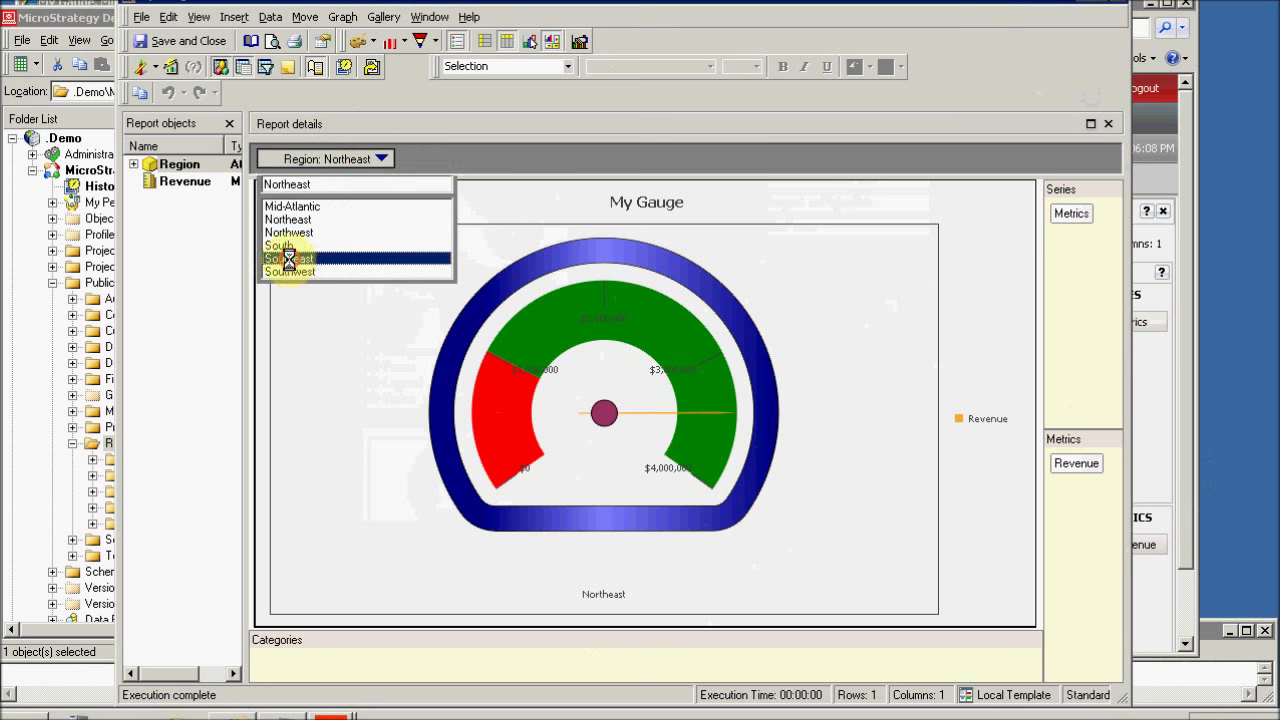
click(292, 256)
click(382, 158)
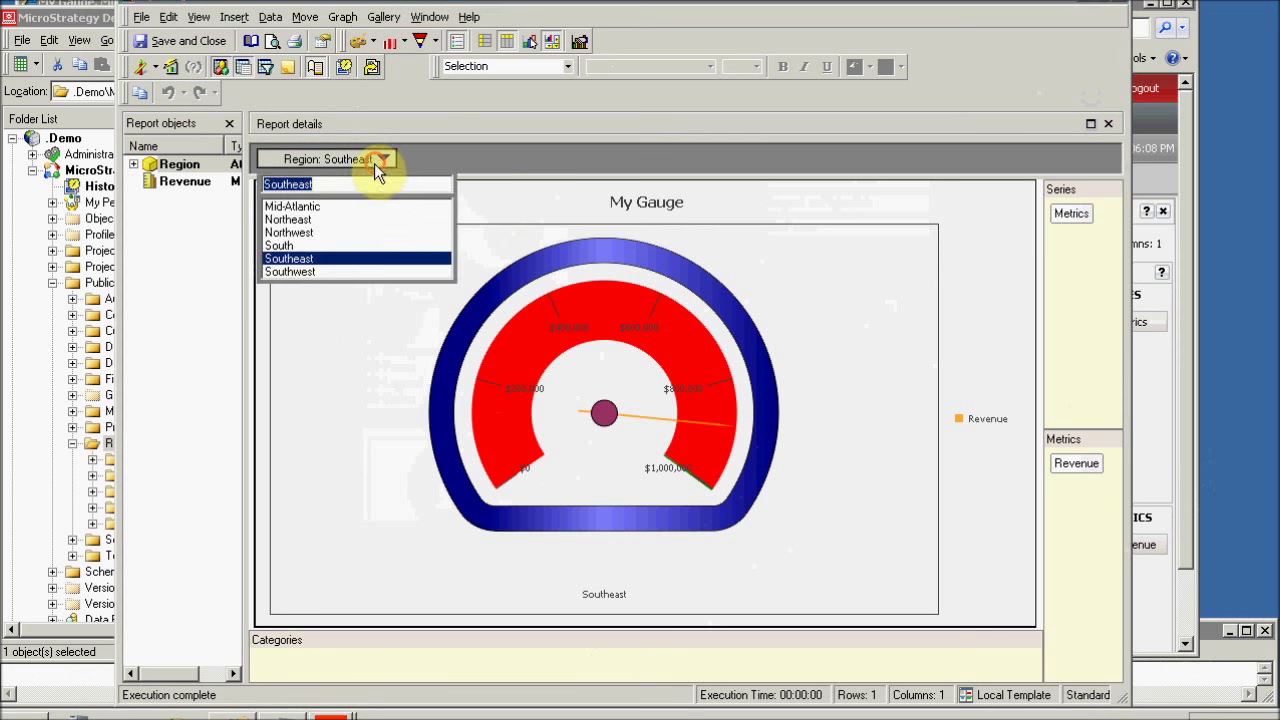
click(285, 216)
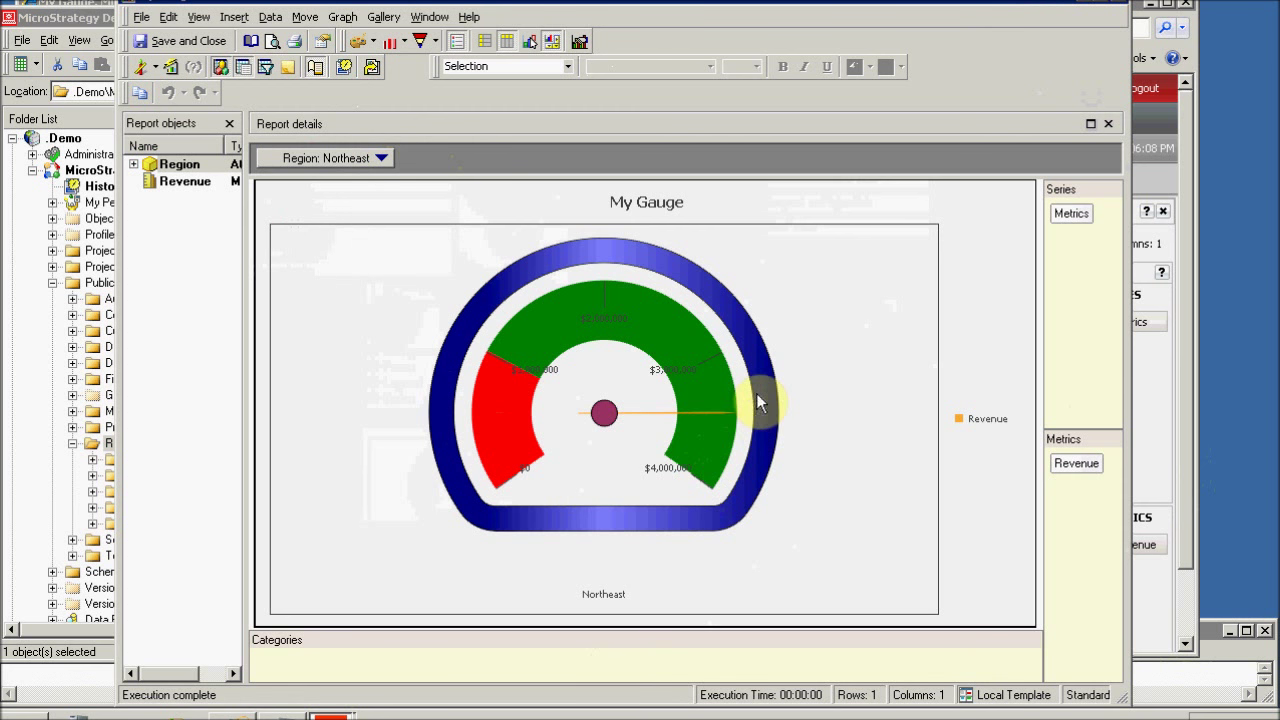
click(382, 17)
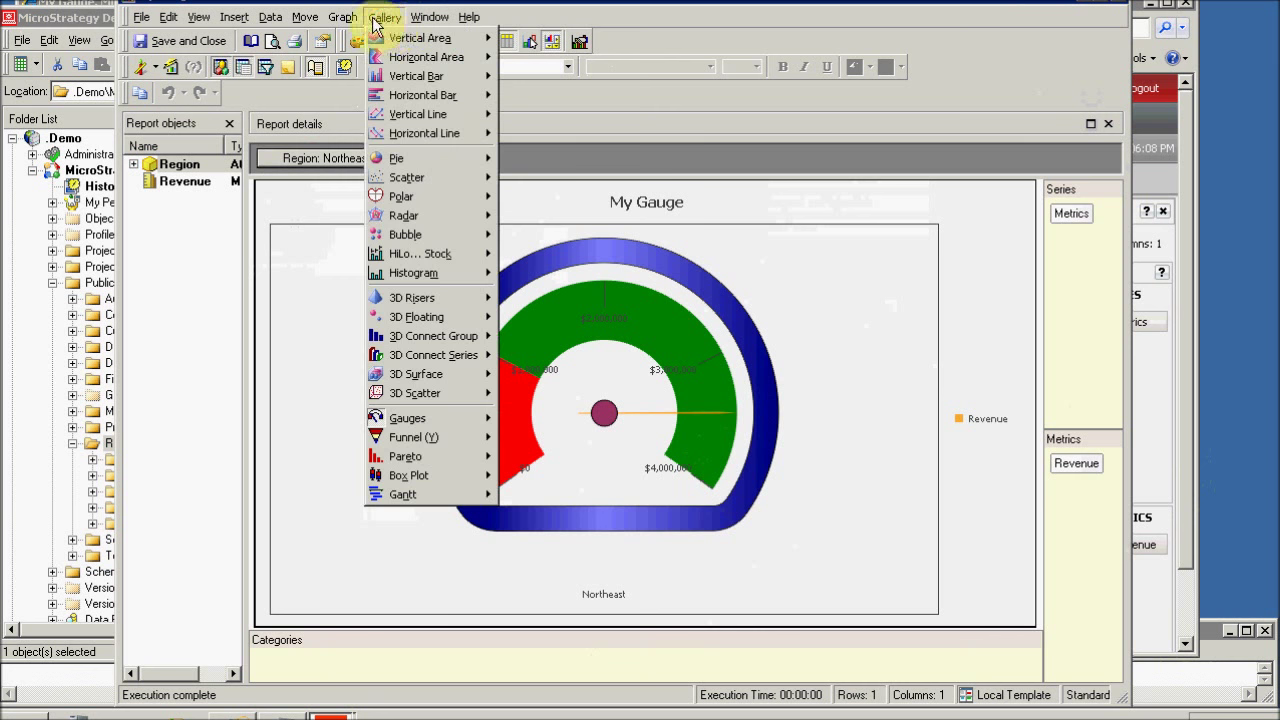
In Graph Preferences, give the Y axis a manual minimum value of 0, keeping Northeast shown
mouse_move(348, 18)
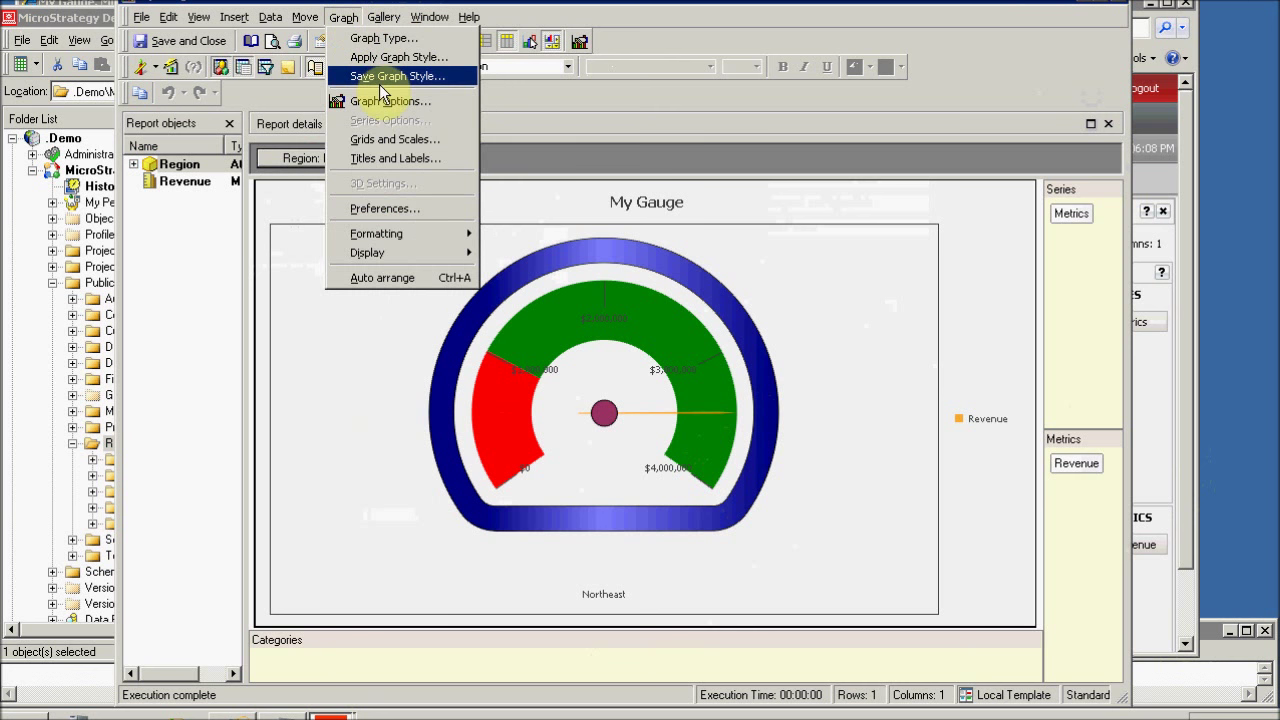
click(385, 208)
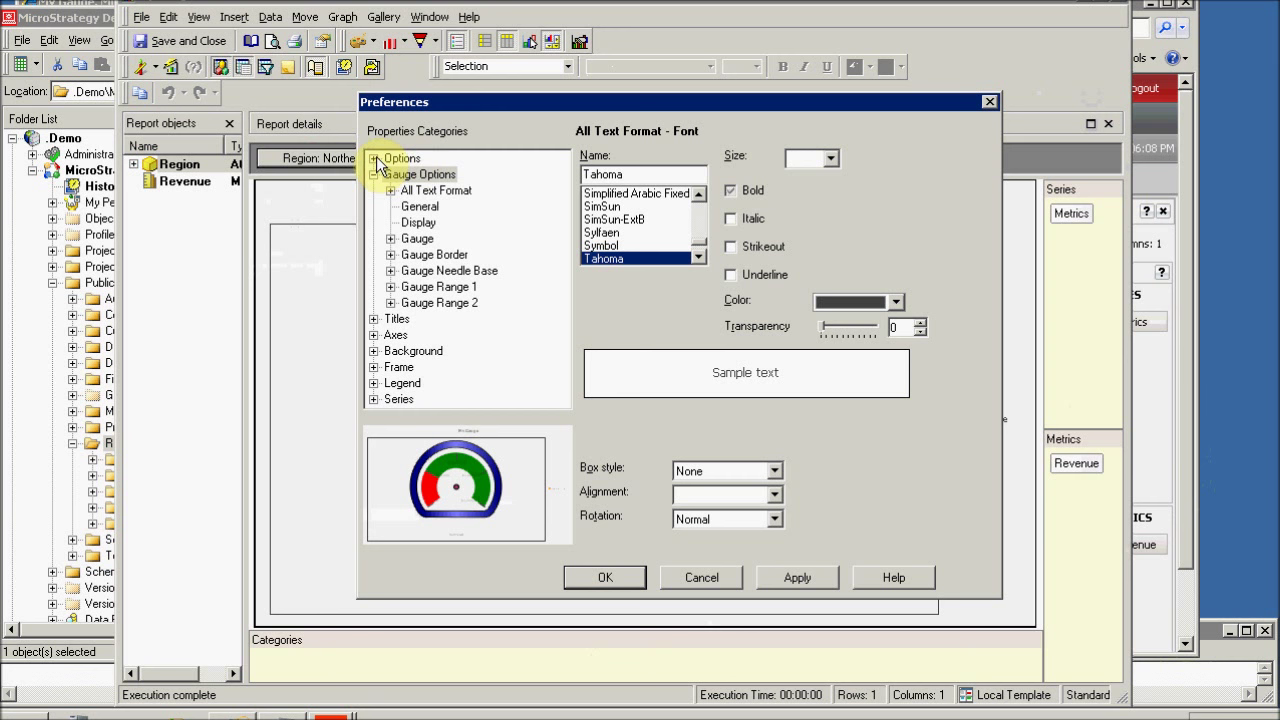
click(380, 160)
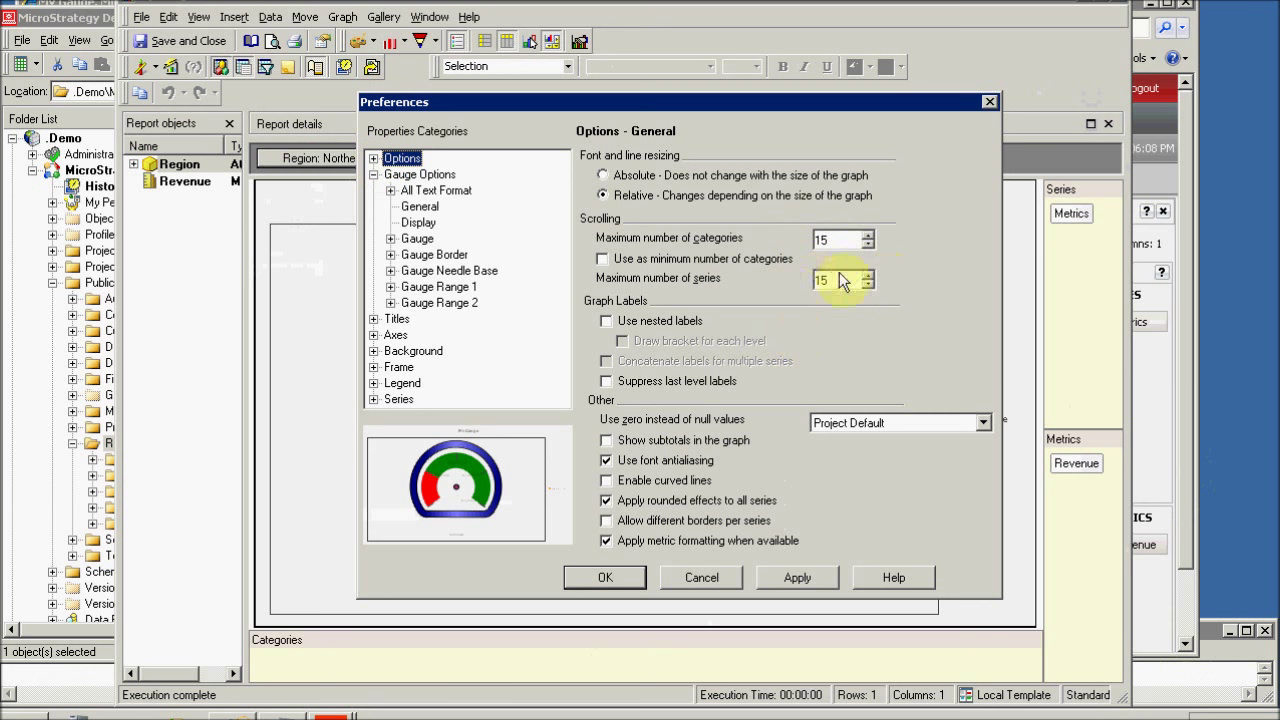
click(376, 335)
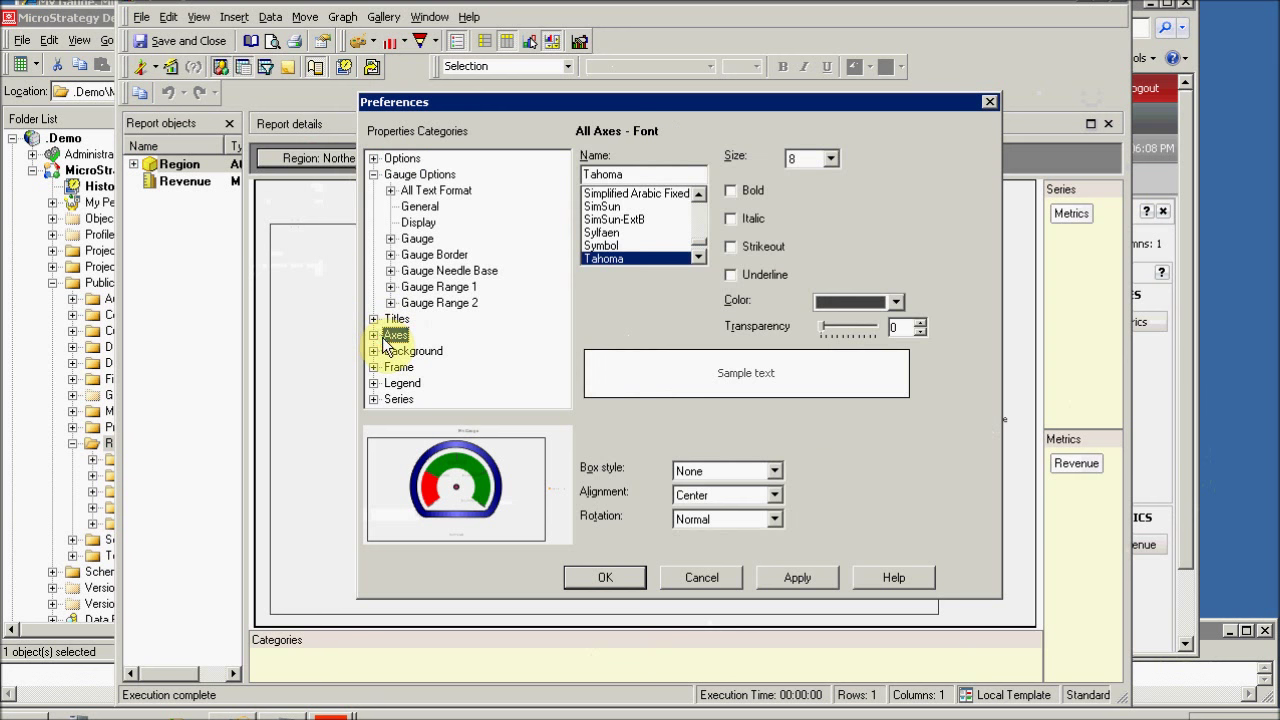
click(374, 335)
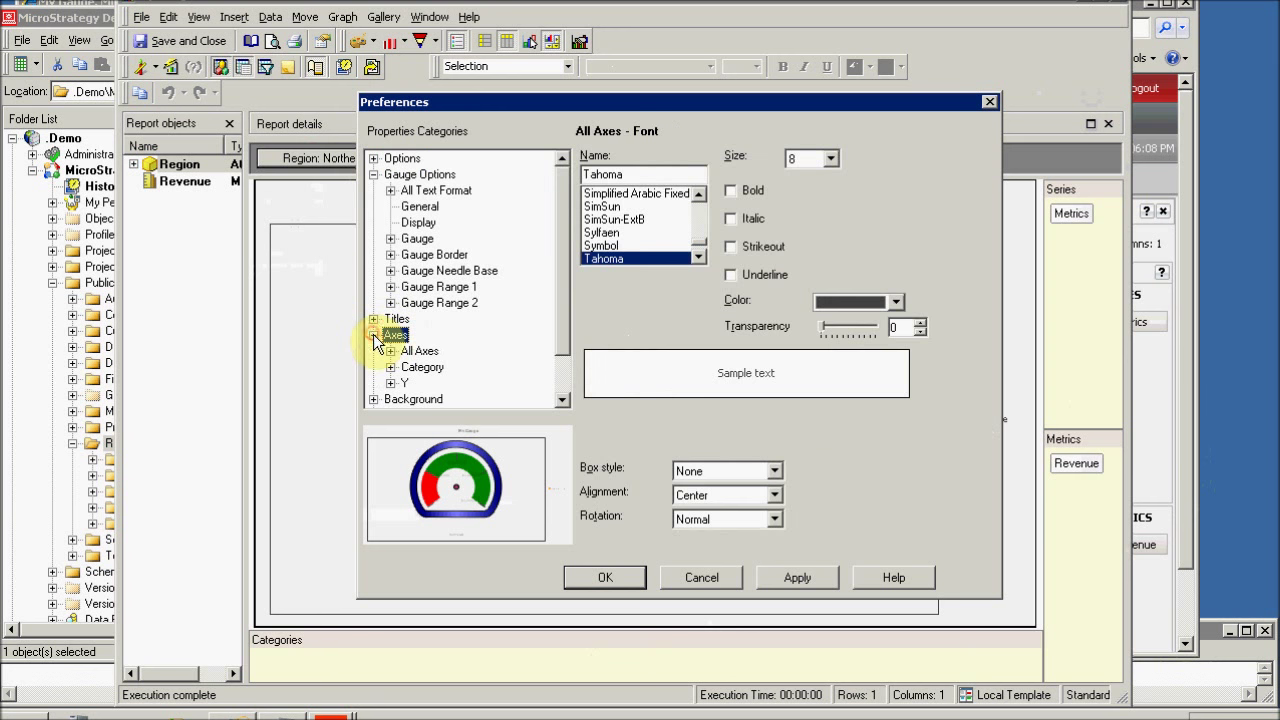
click(421, 368)
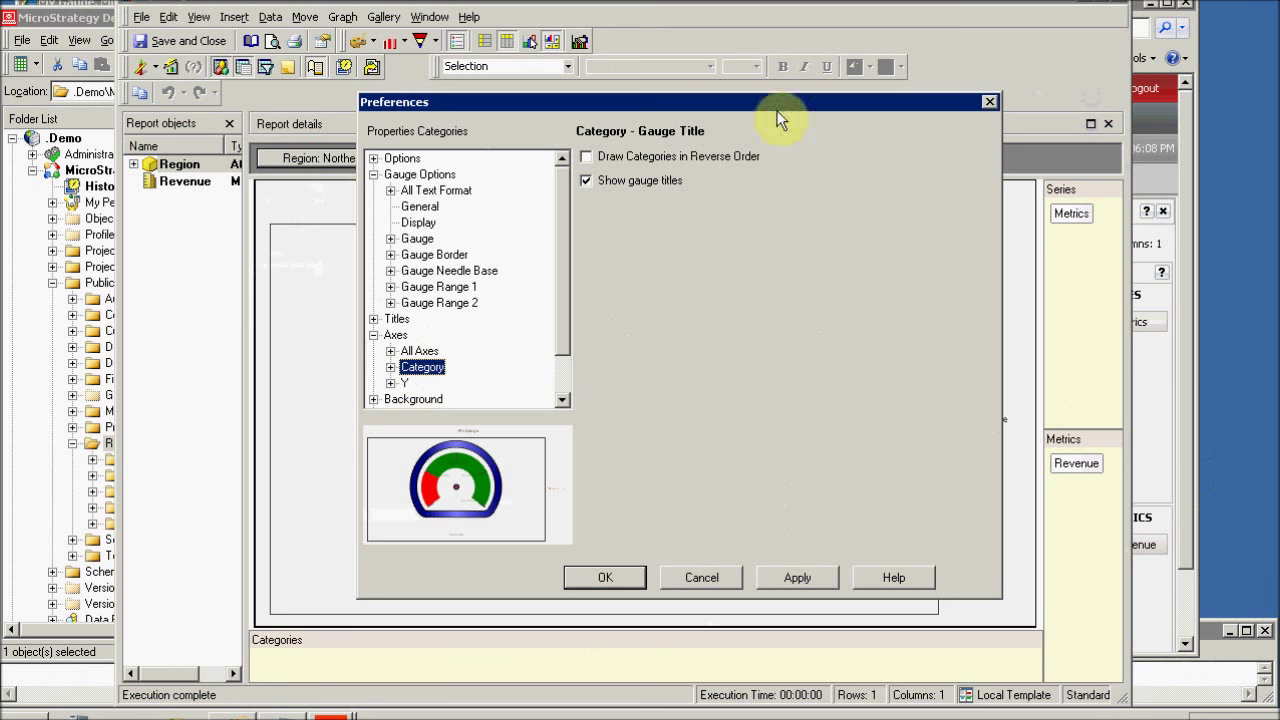
click(403, 383)
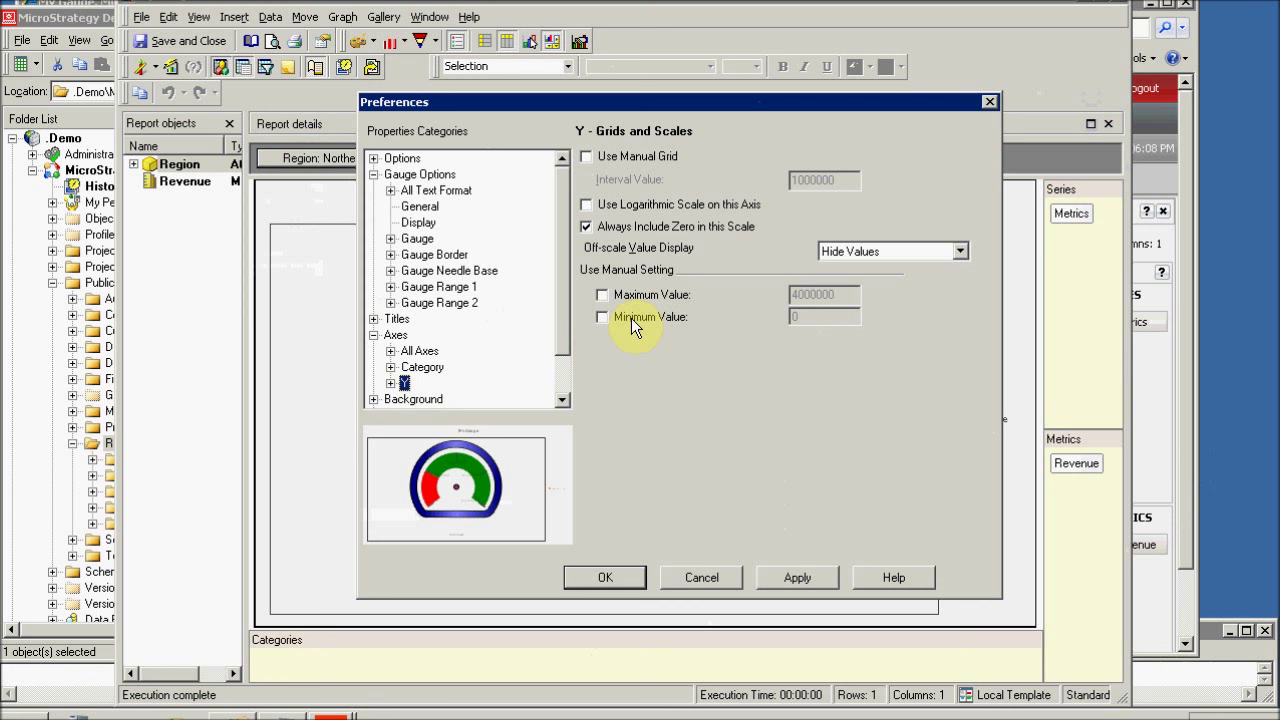
click(602, 317)
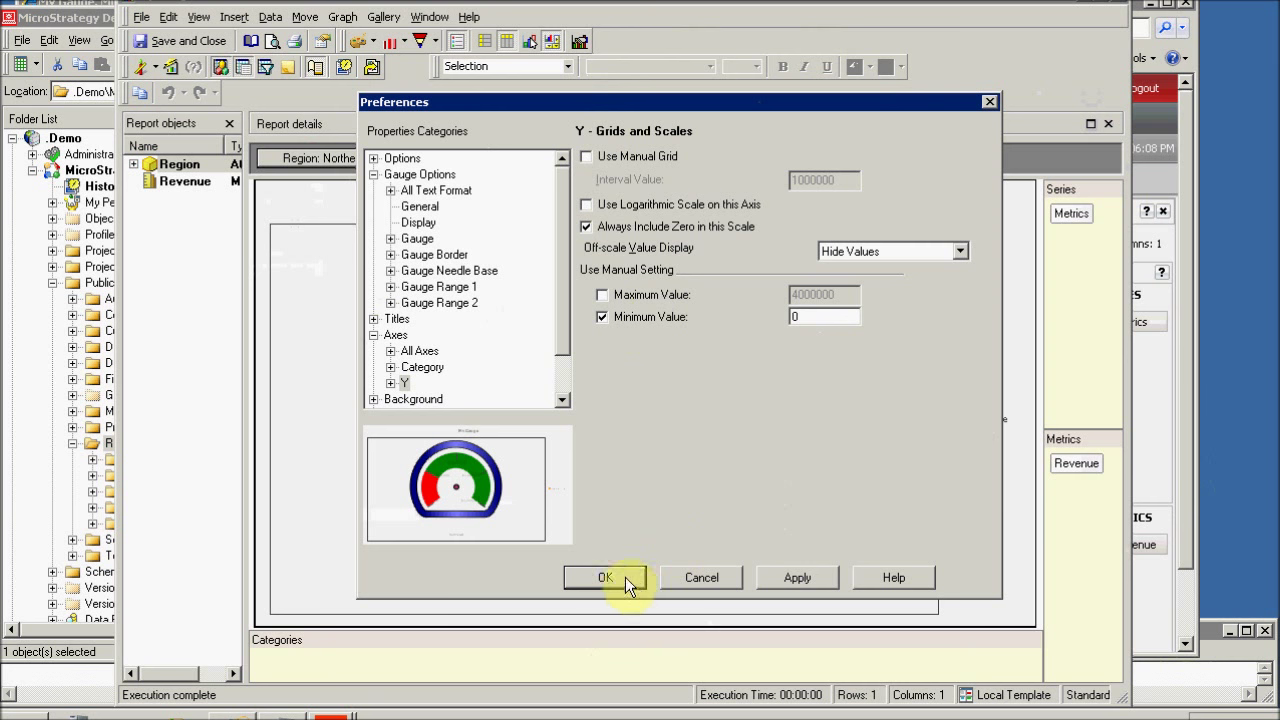
click(580, 577)
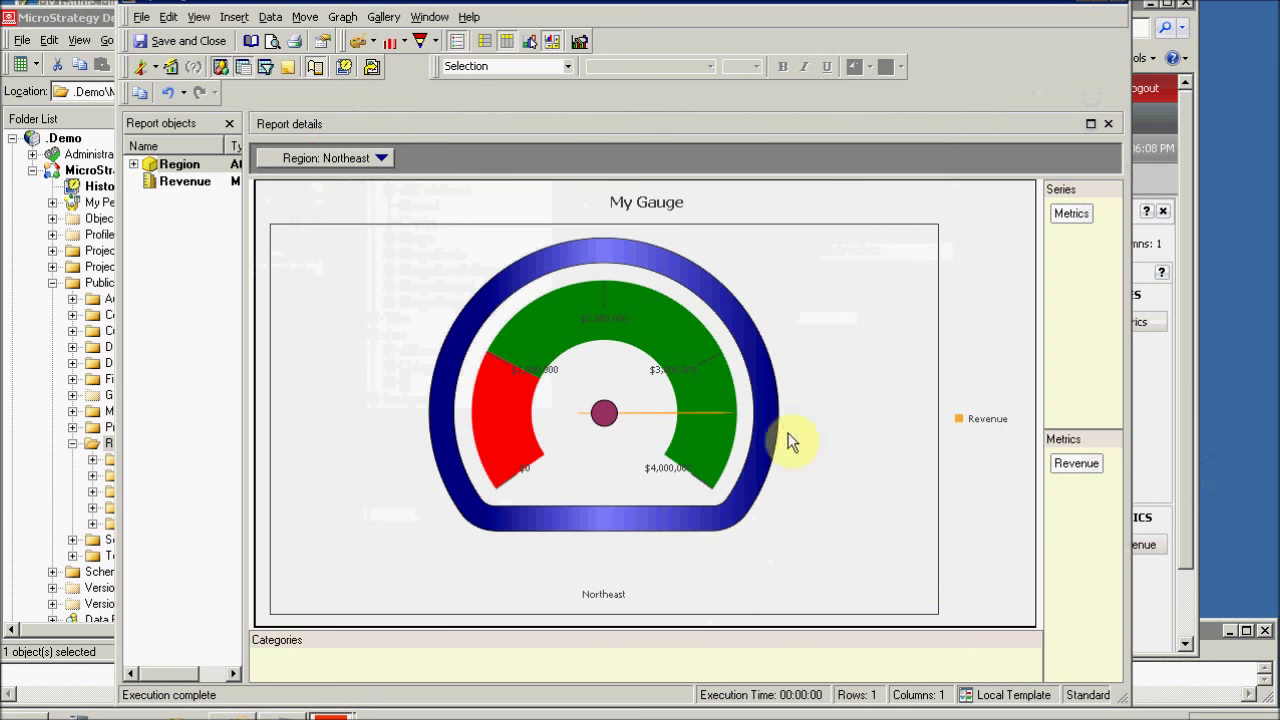
click(382, 158)
click(355, 177)
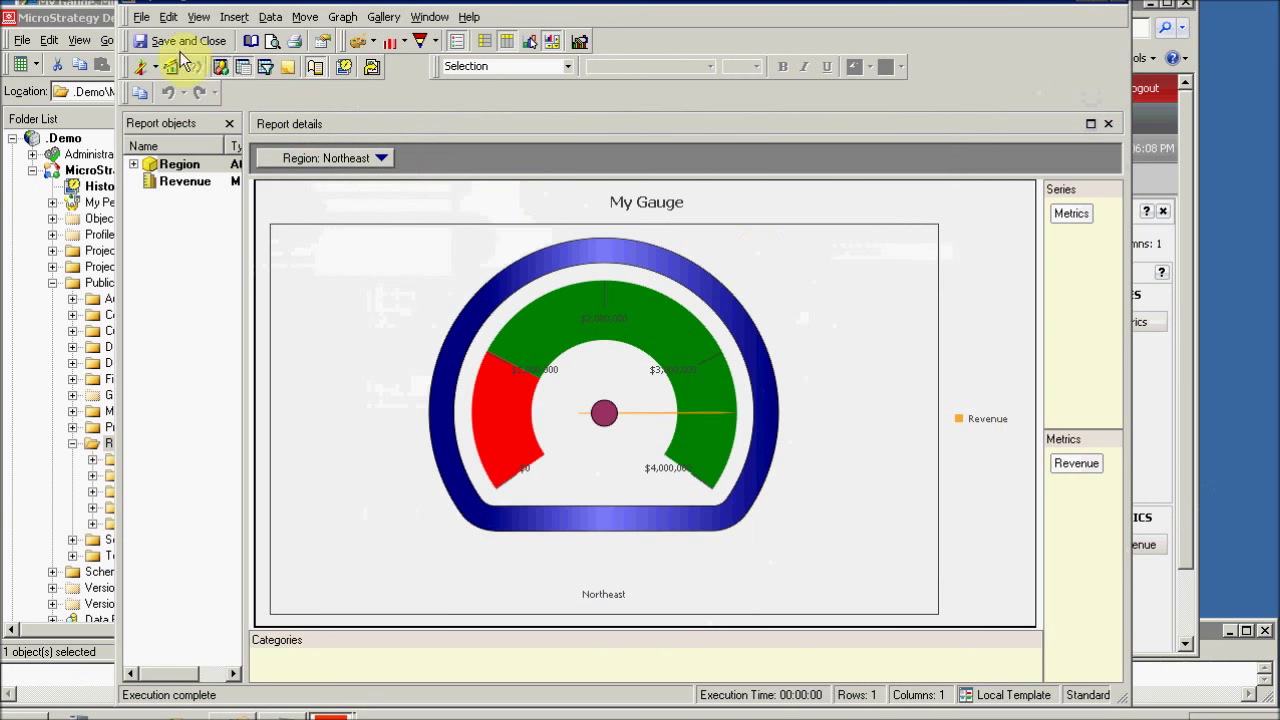
Save and close the gauge report, then open My Gauge from Shared Reports in MicroStrategy Web
click(165, 42)
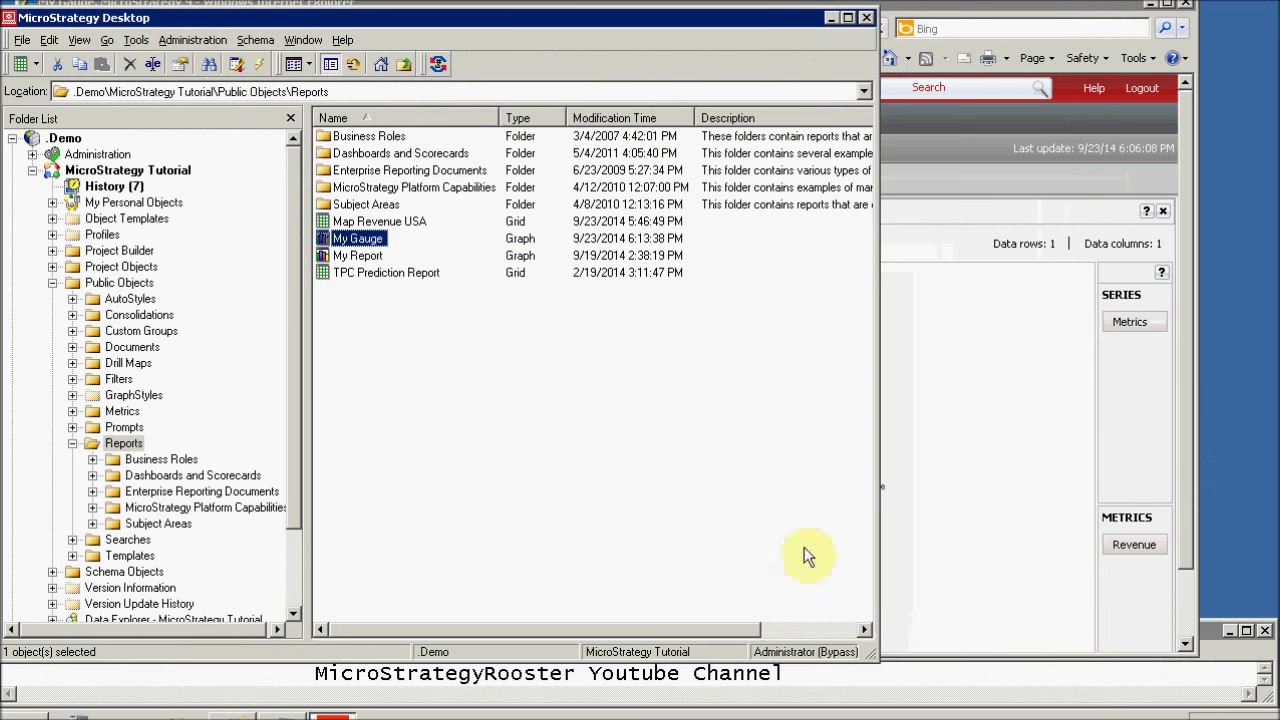
click(976, 569)
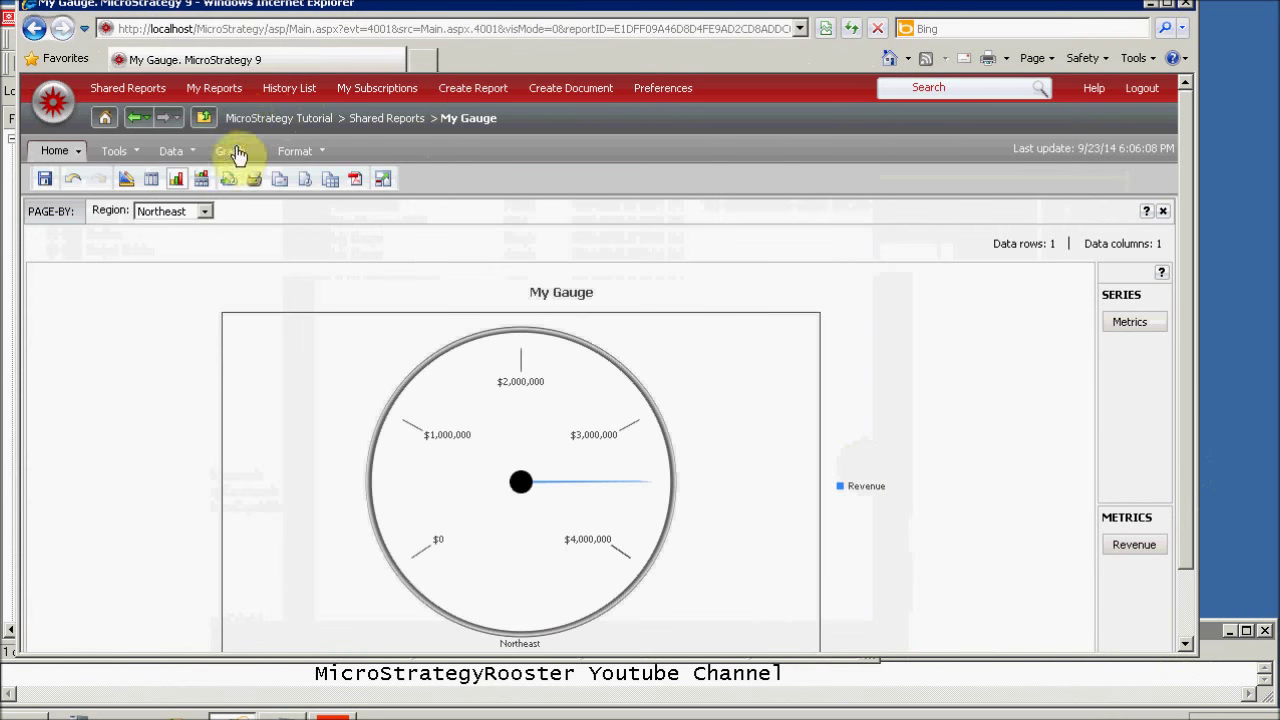
click(240, 120)
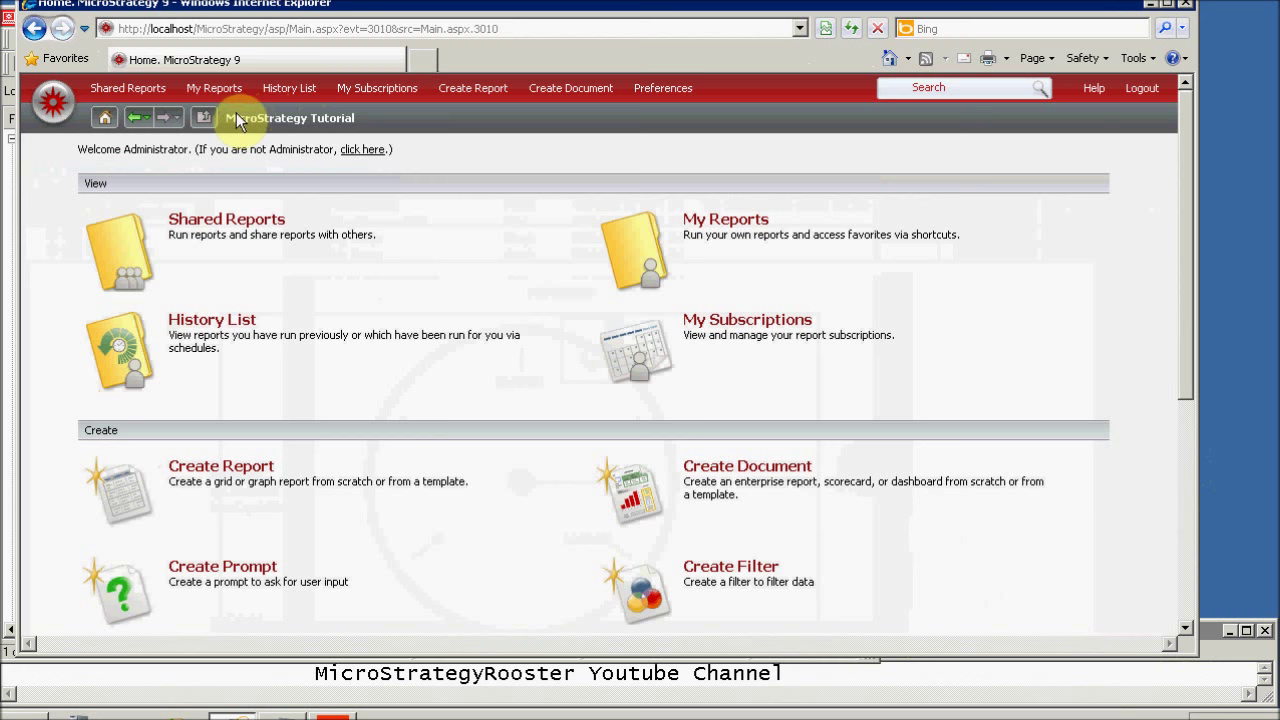
click(220, 221)
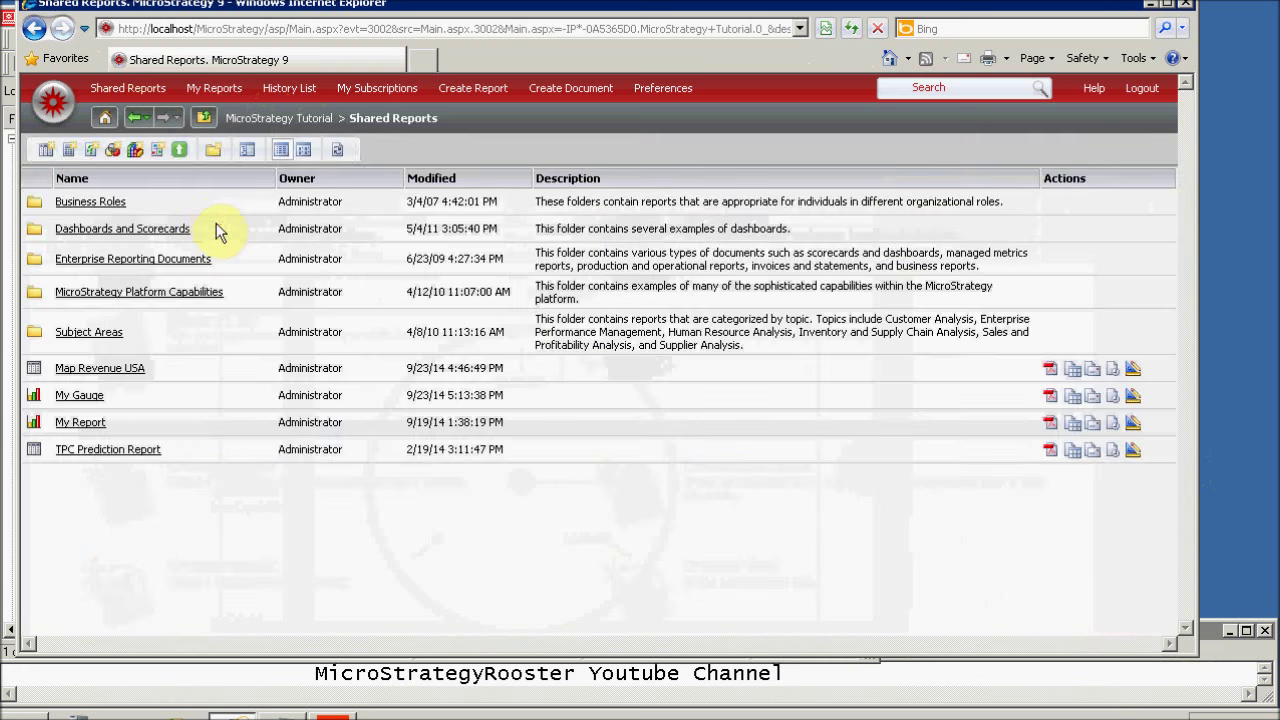
click(90, 397)
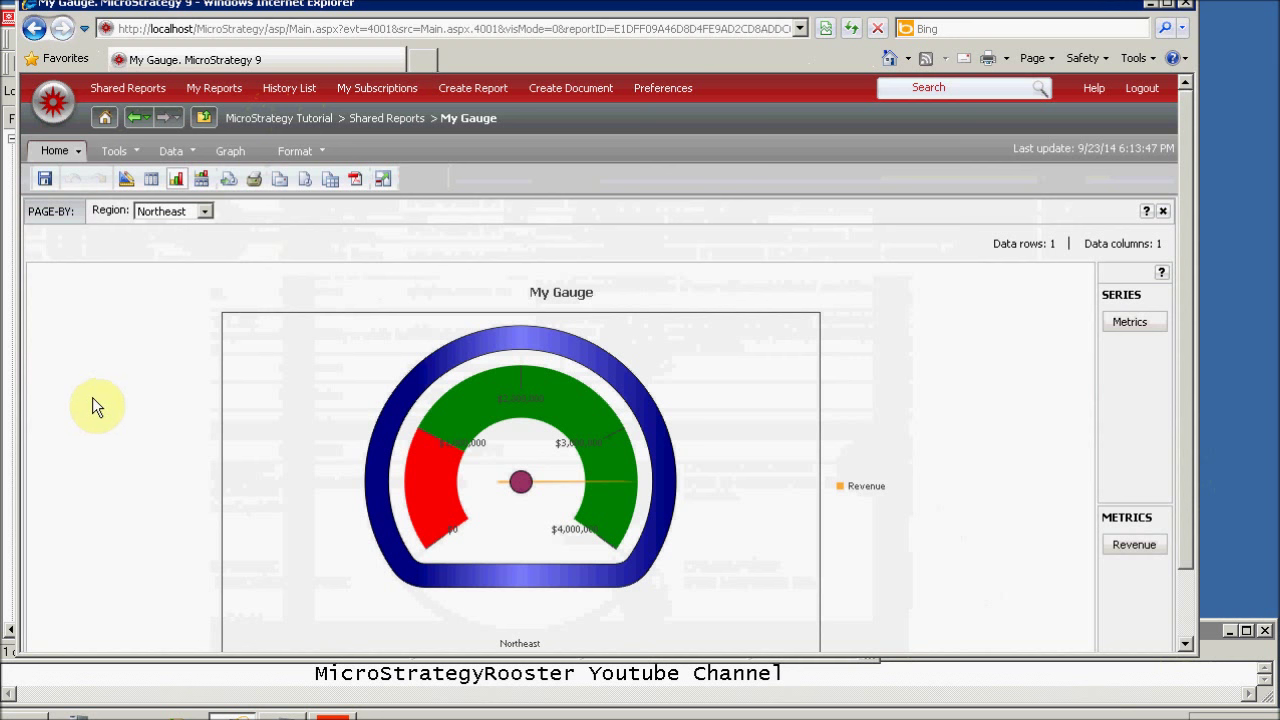
Page the My Gauge report to the South region
click(186, 214)
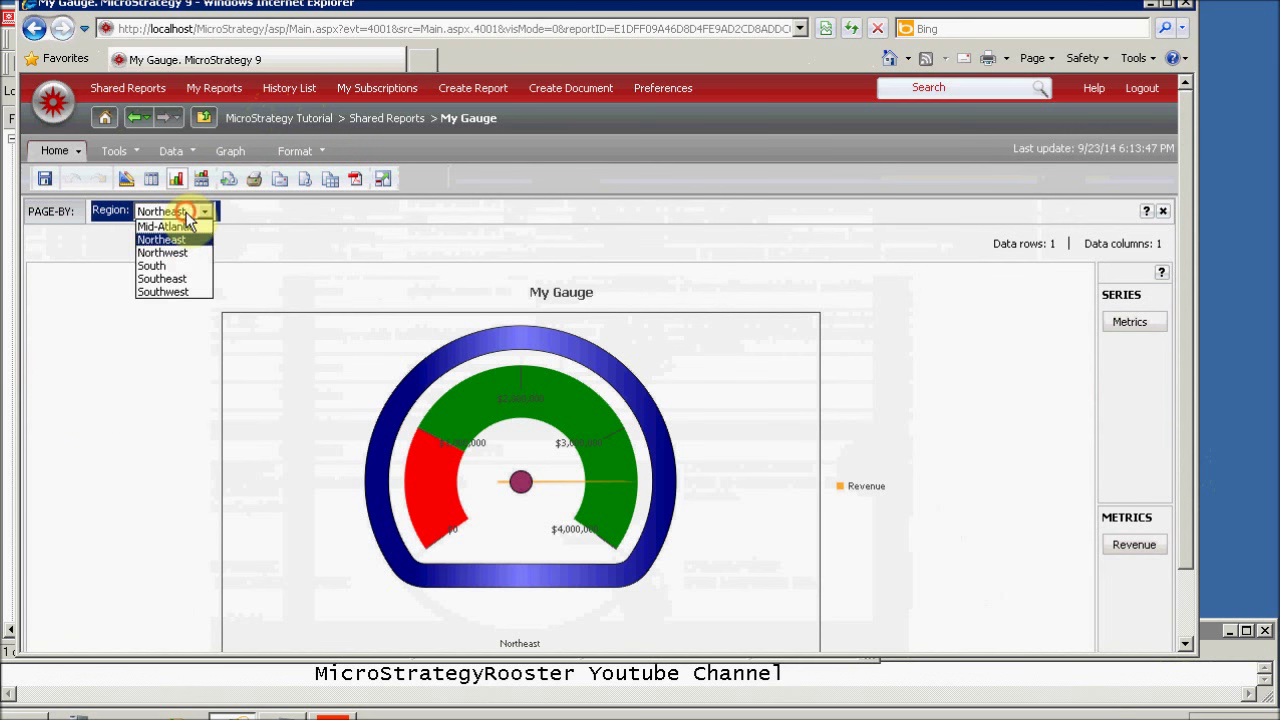
click(158, 265)
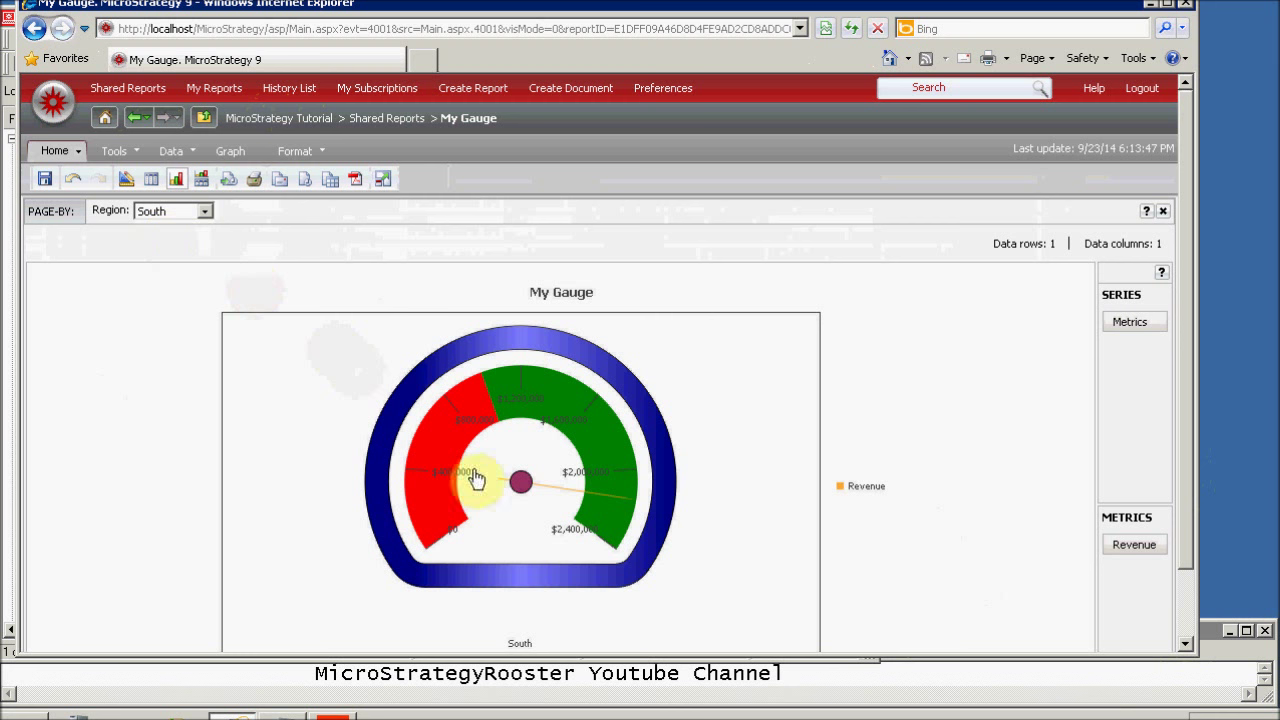
click(433, 443)
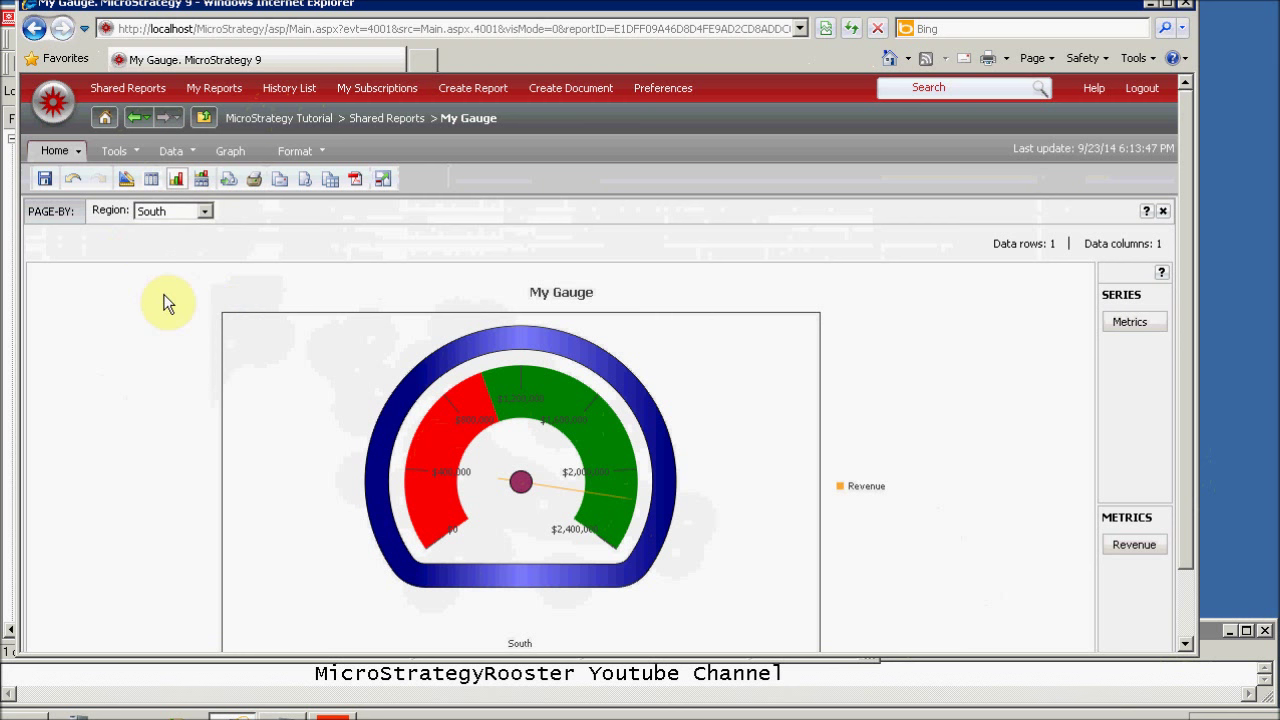
click(138, 158)
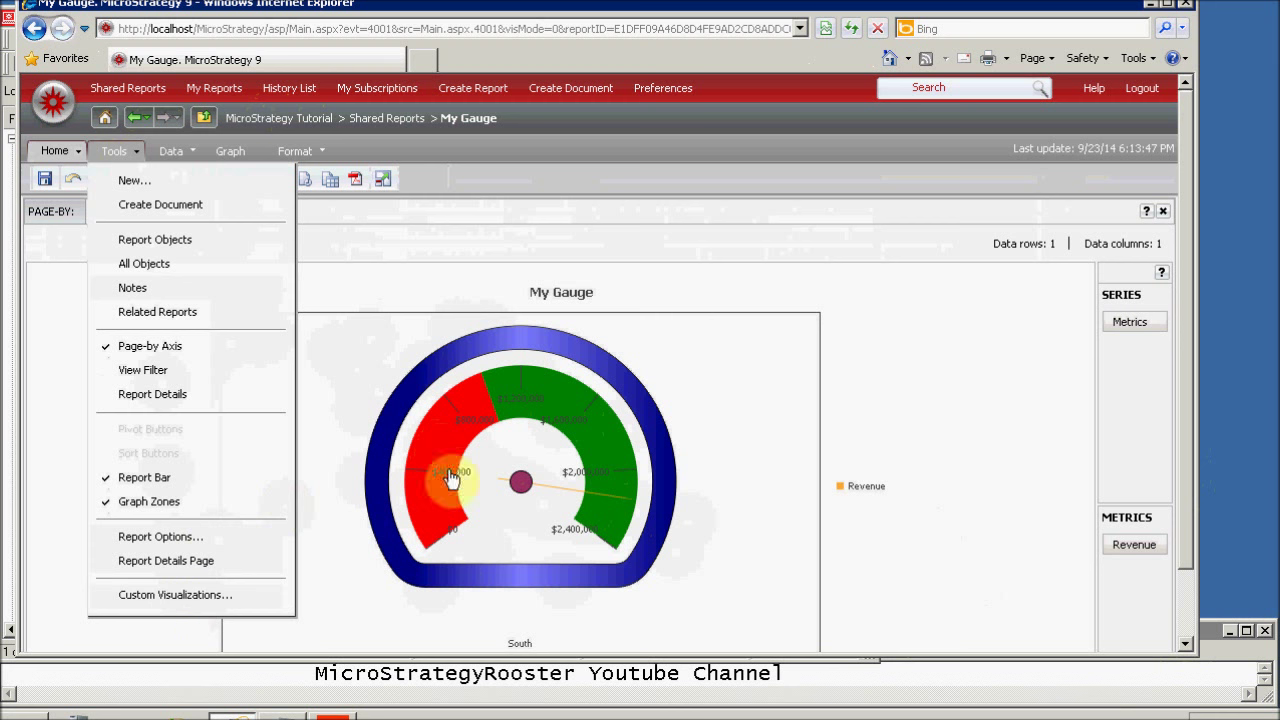
click(676, 91)
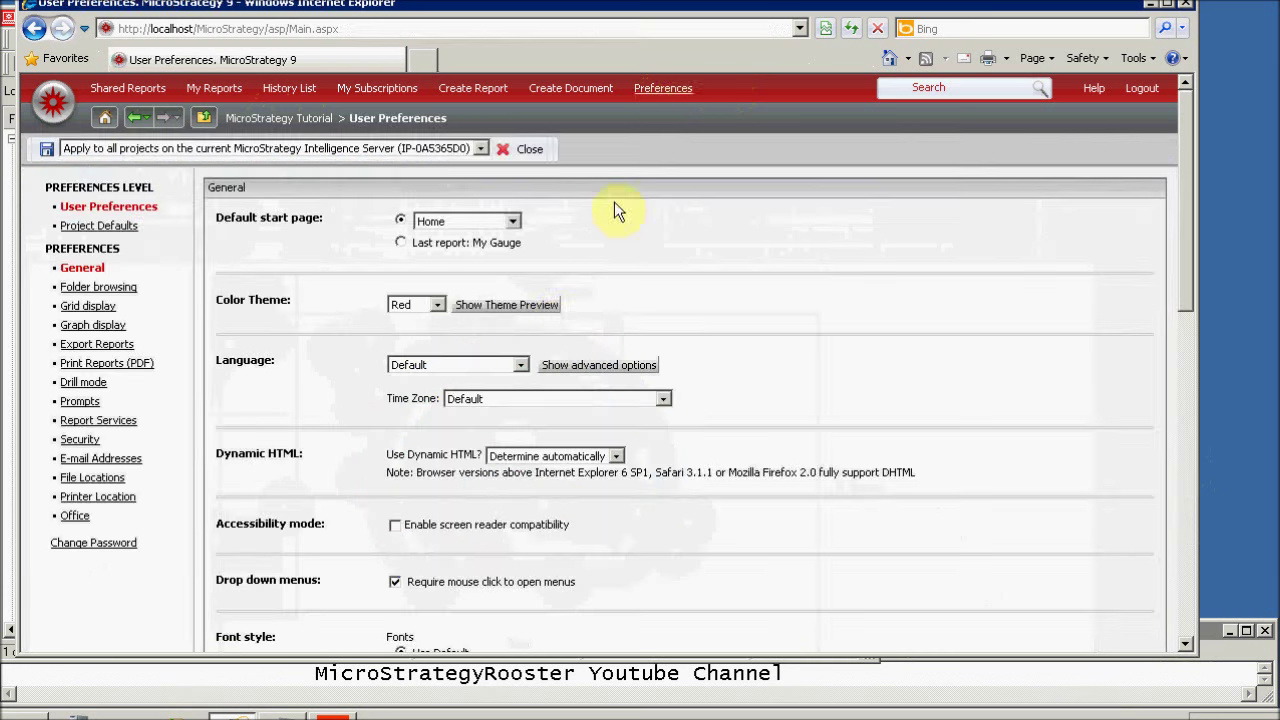
click(95, 226)
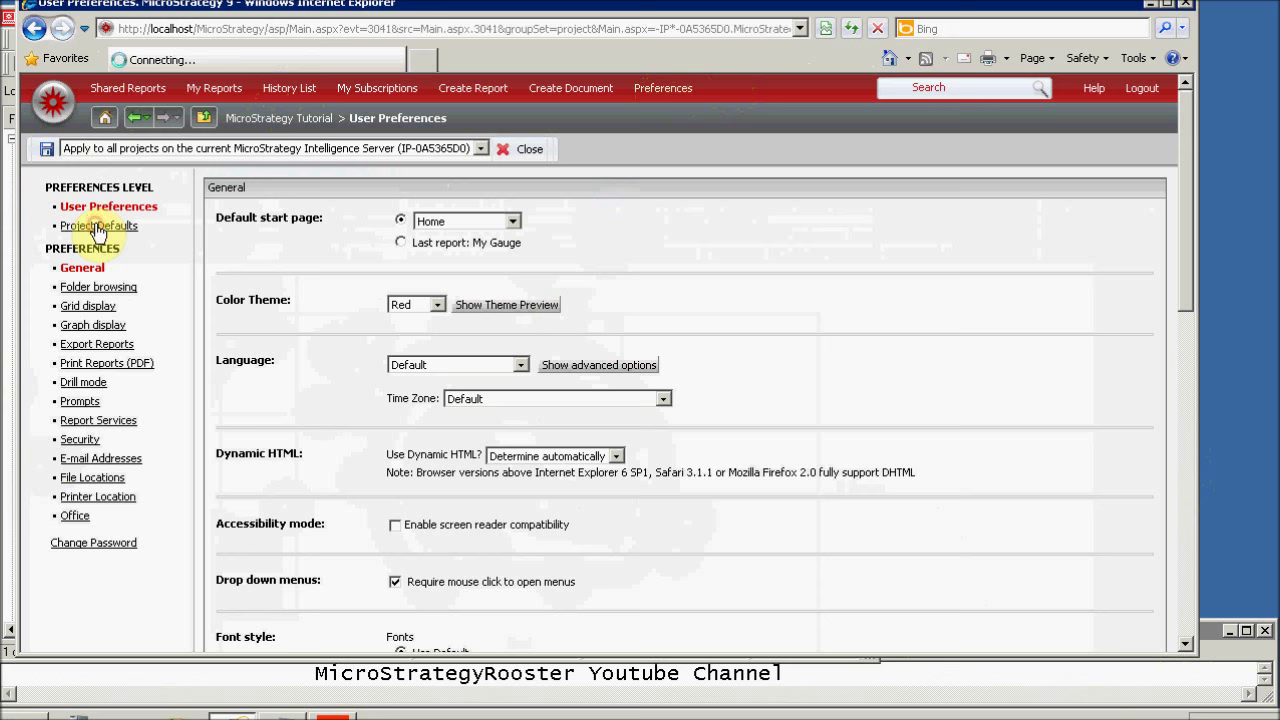
scroll(340, 495, down, 15)
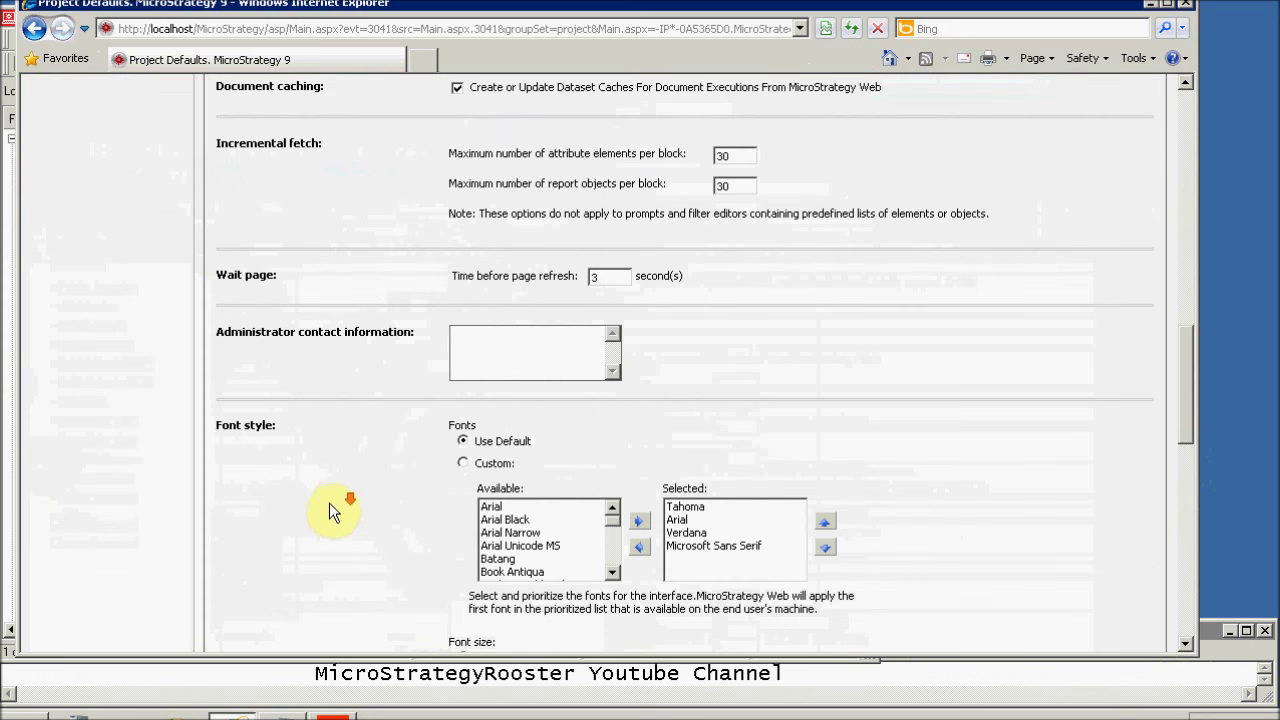
scroll(270, 494, down, 5)
scroll(300, 534, down, 4)
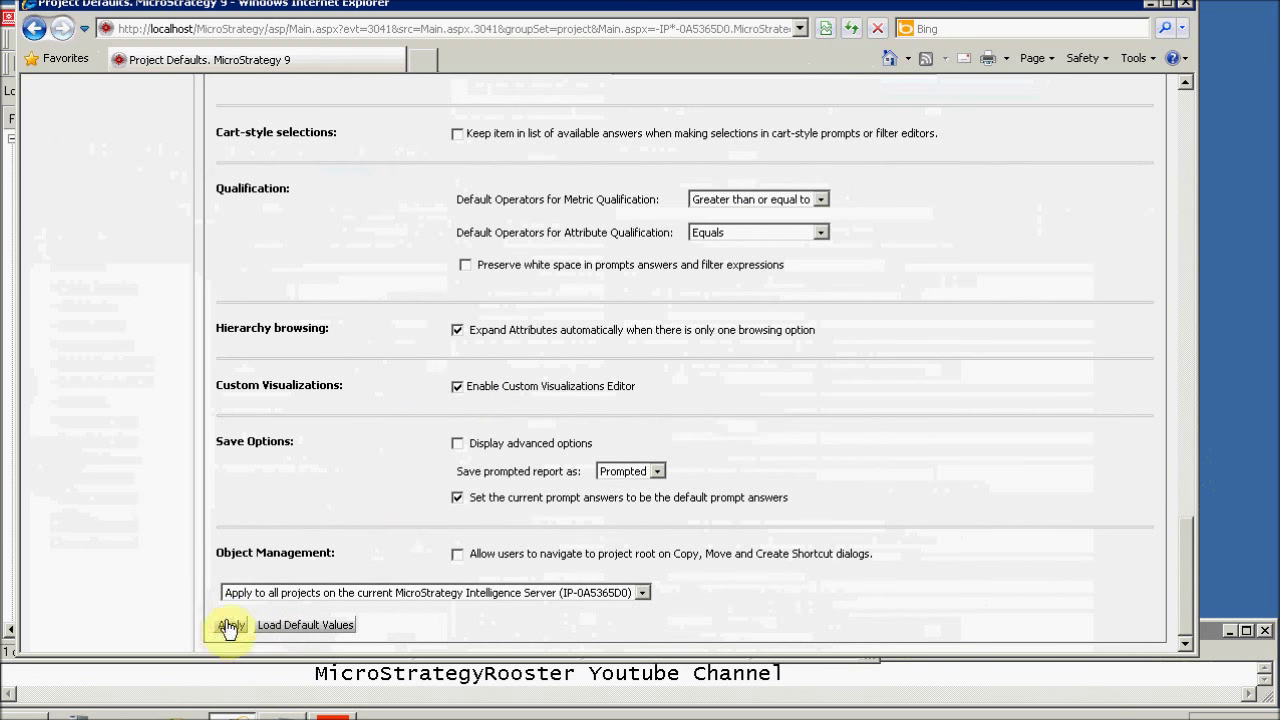
click(33, 28)
click(33, 28)
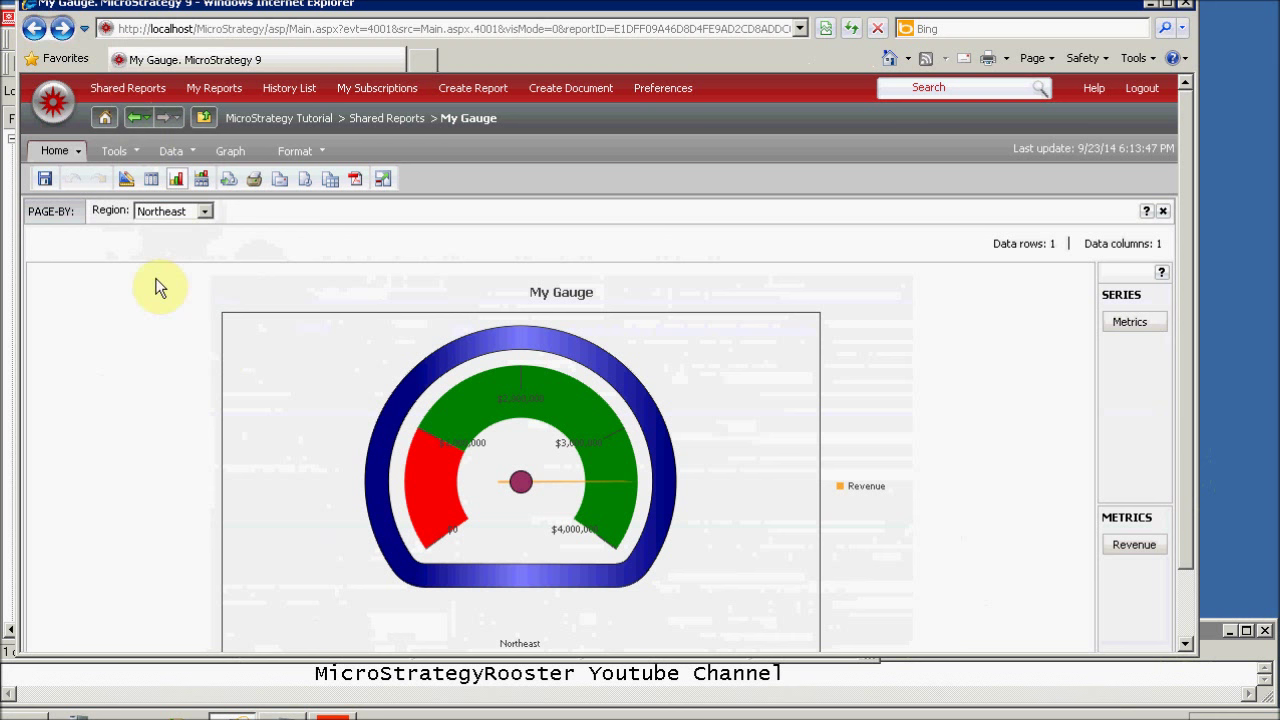
click(118, 151)
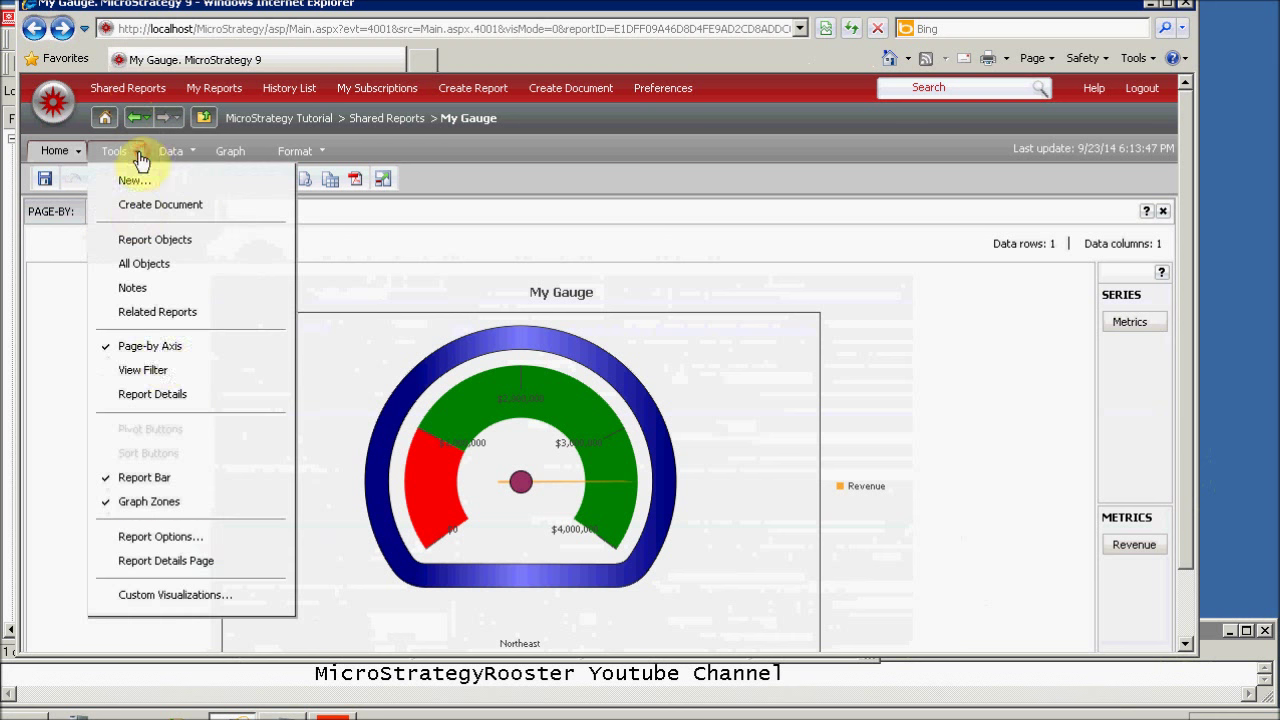
Enable custom visualizations with Gauge selected, then page the report to Northwest
click(190, 600)
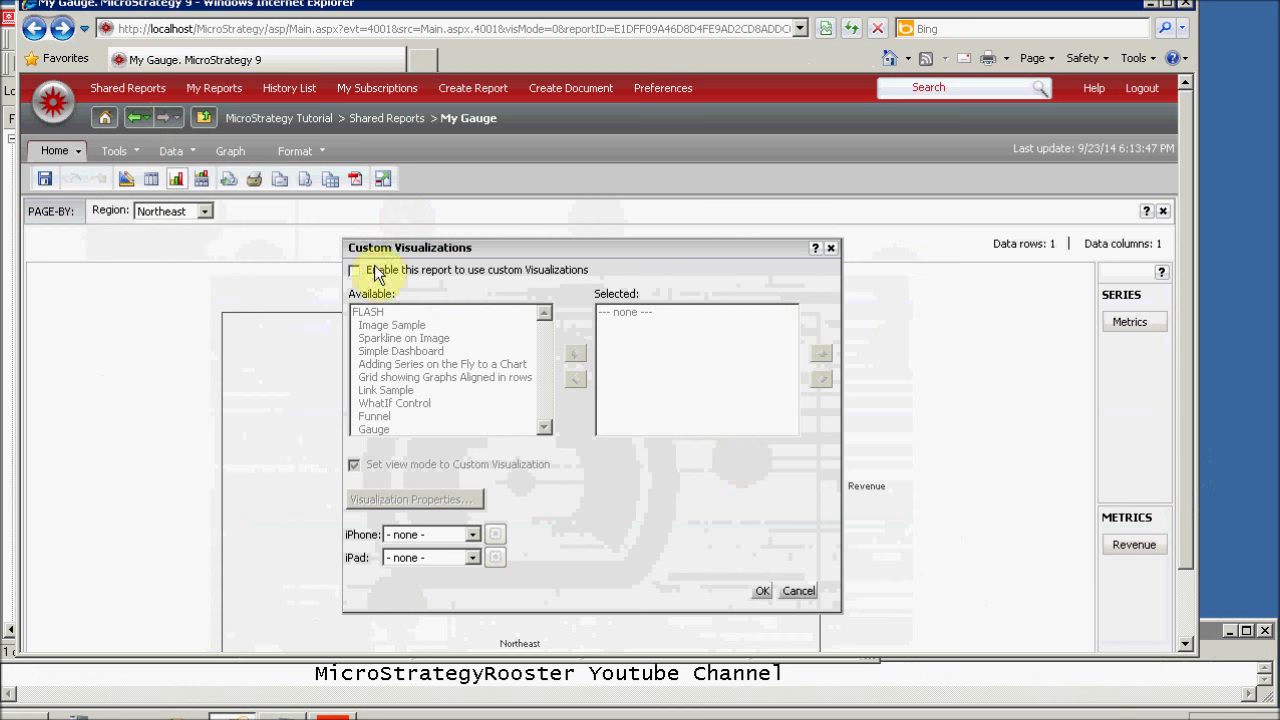
click(354, 270)
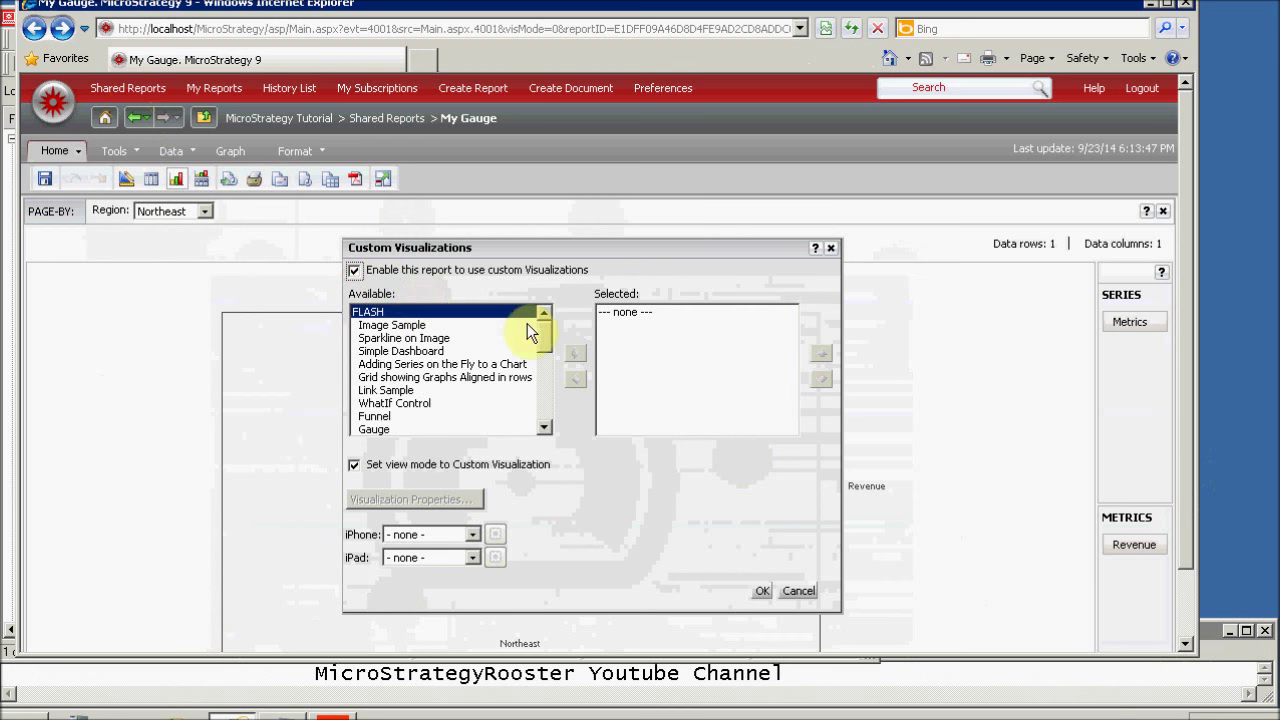
click(395, 429)
click(573, 356)
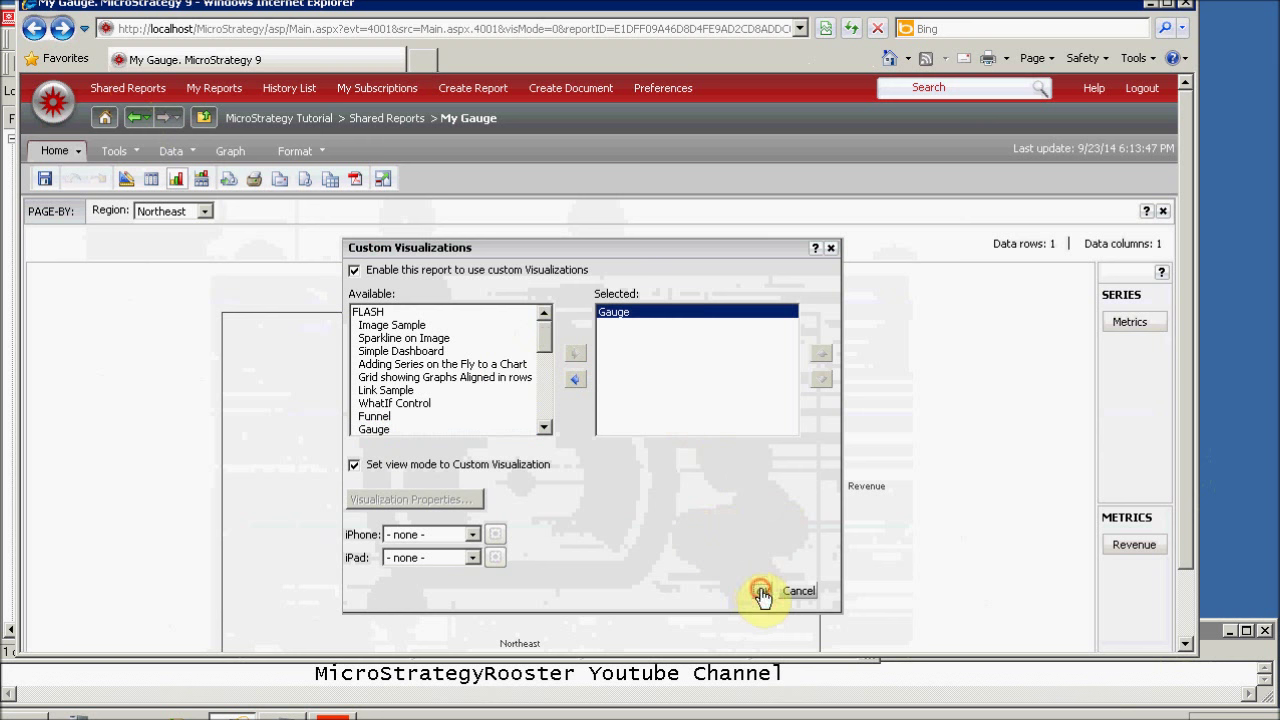
click(760, 591)
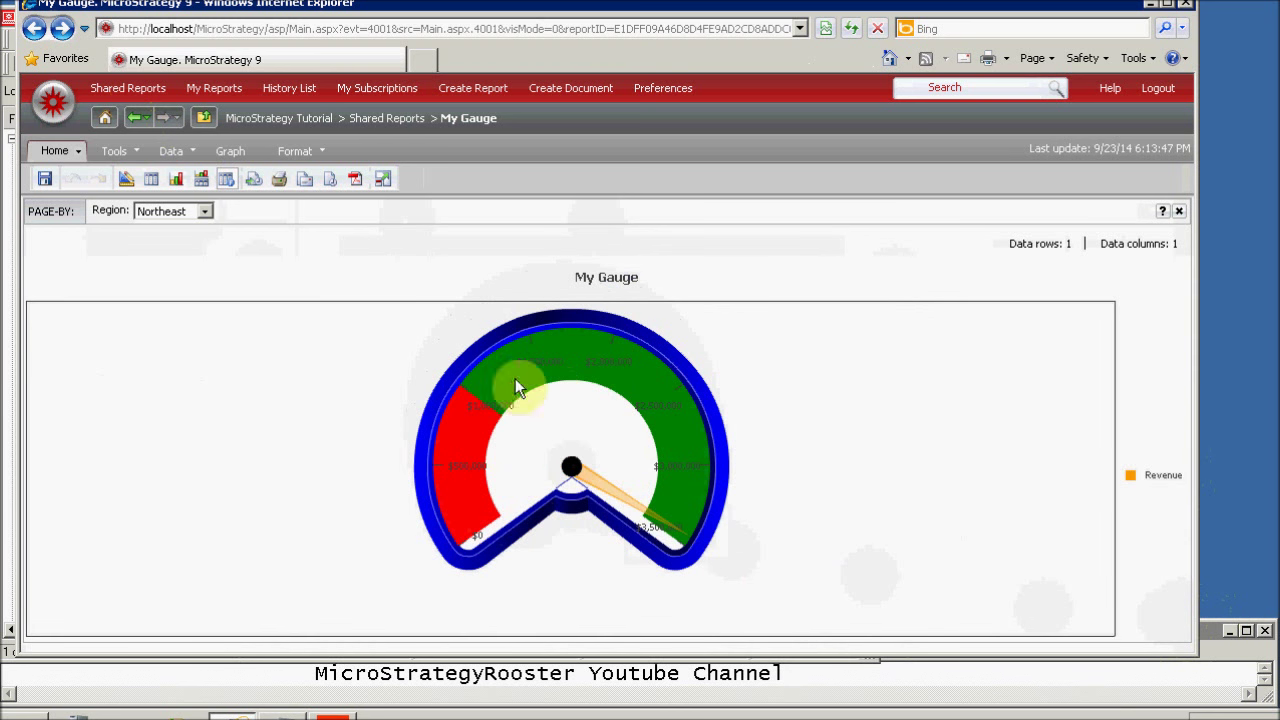
click(204, 211)
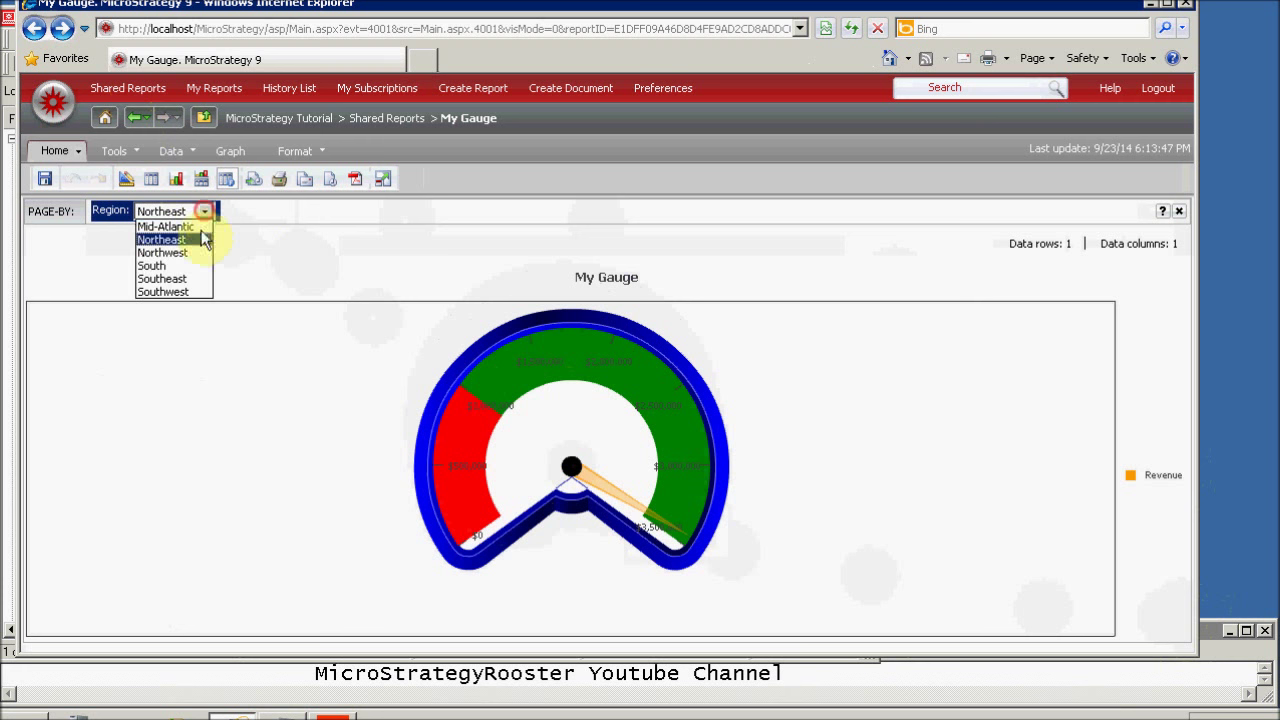
click(184, 253)
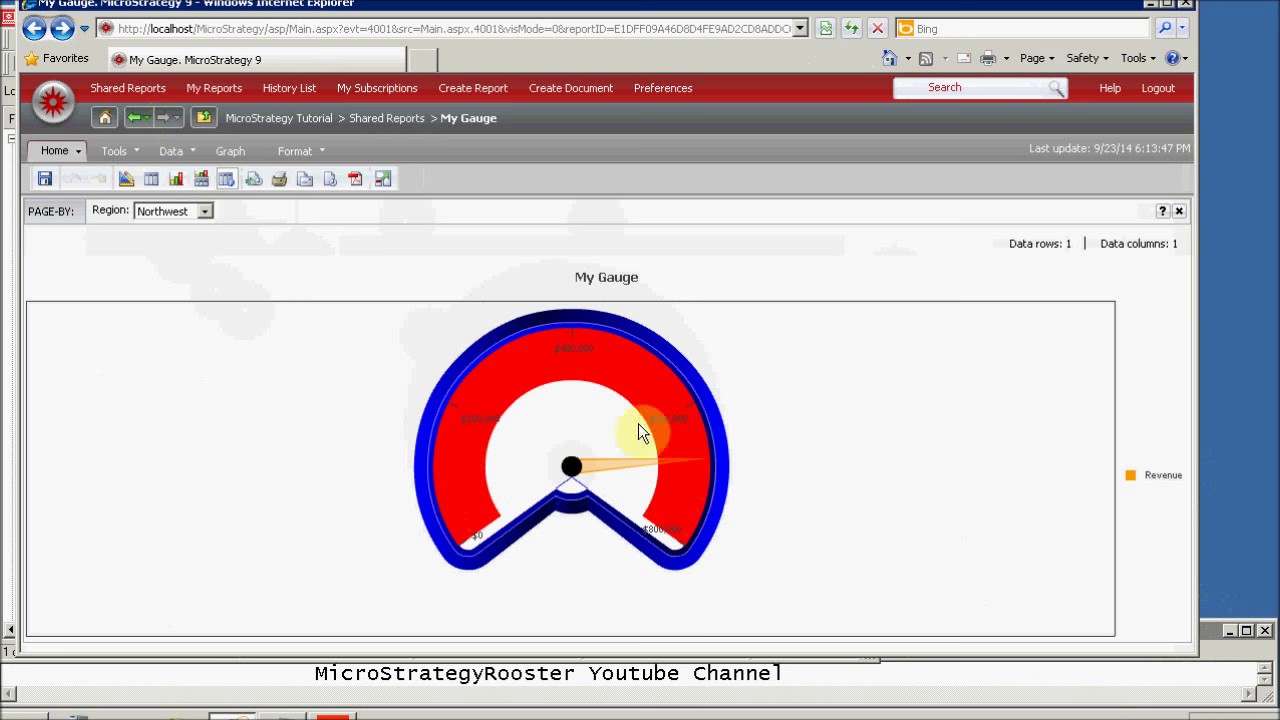
Turn on Inherit graph formatting in the gauge widget's properties and glance at the Flash Player settings
right_click(547, 439)
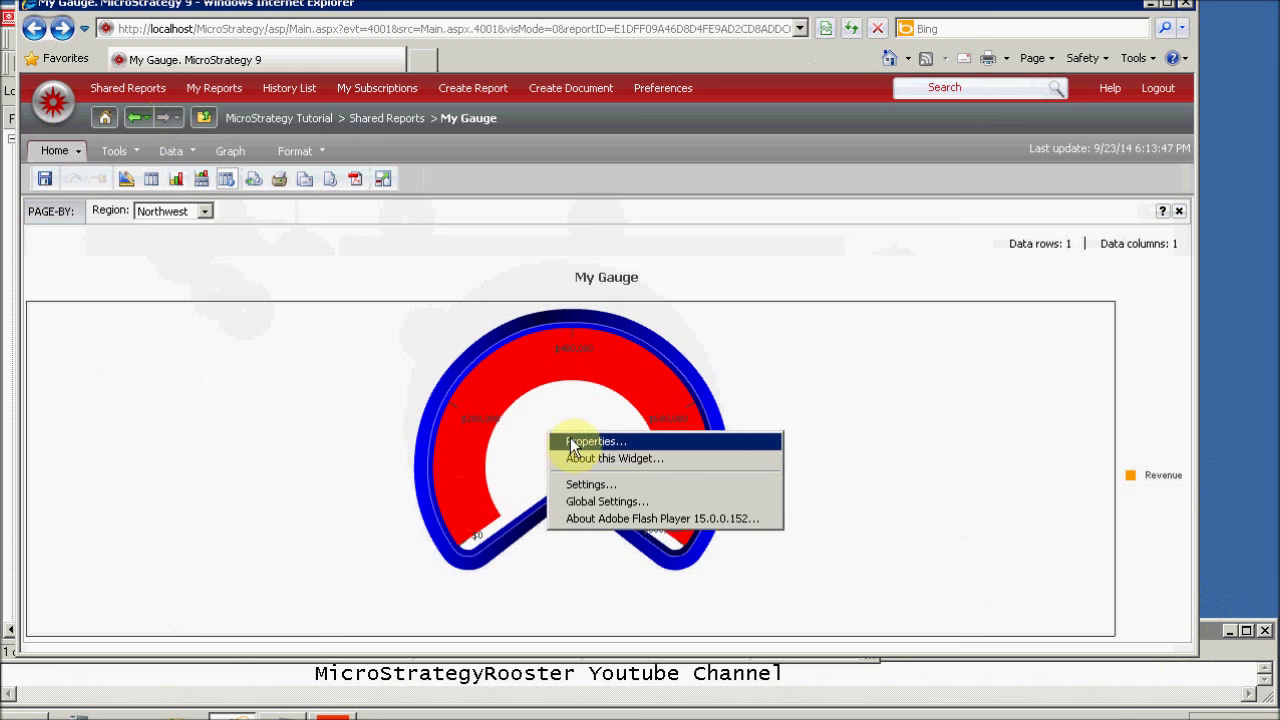
click(590, 441)
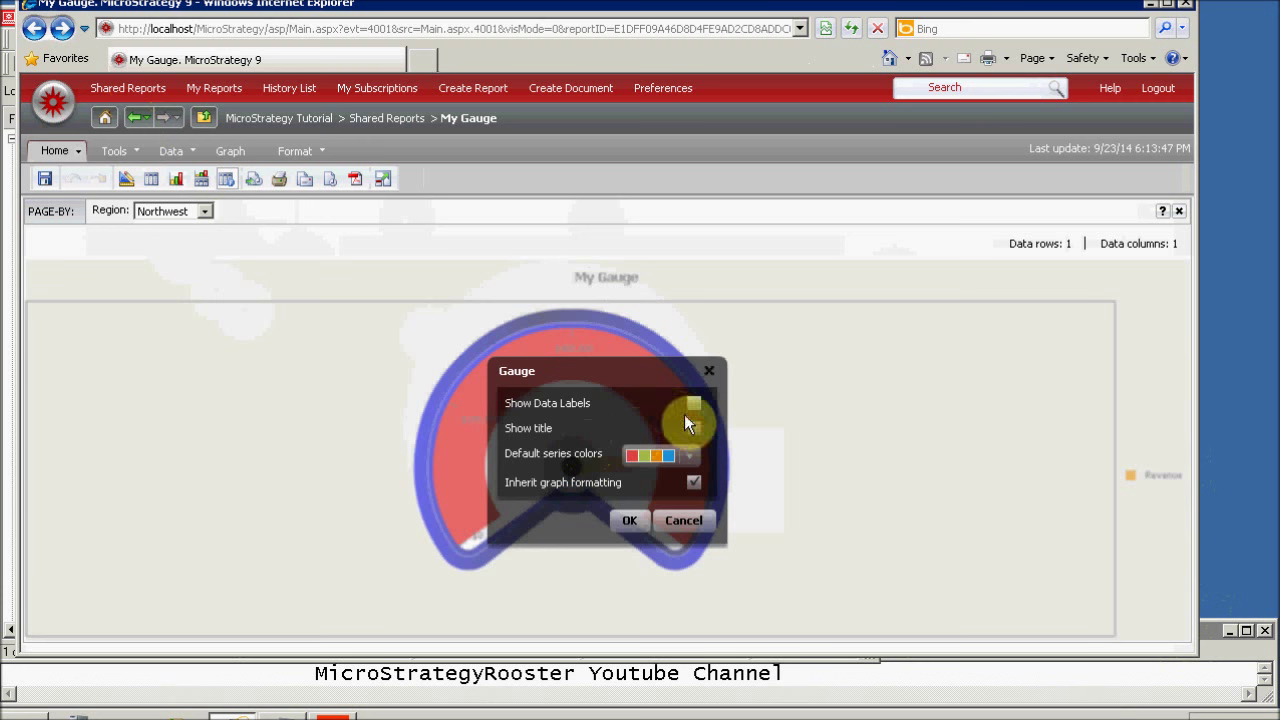
click(694, 484)
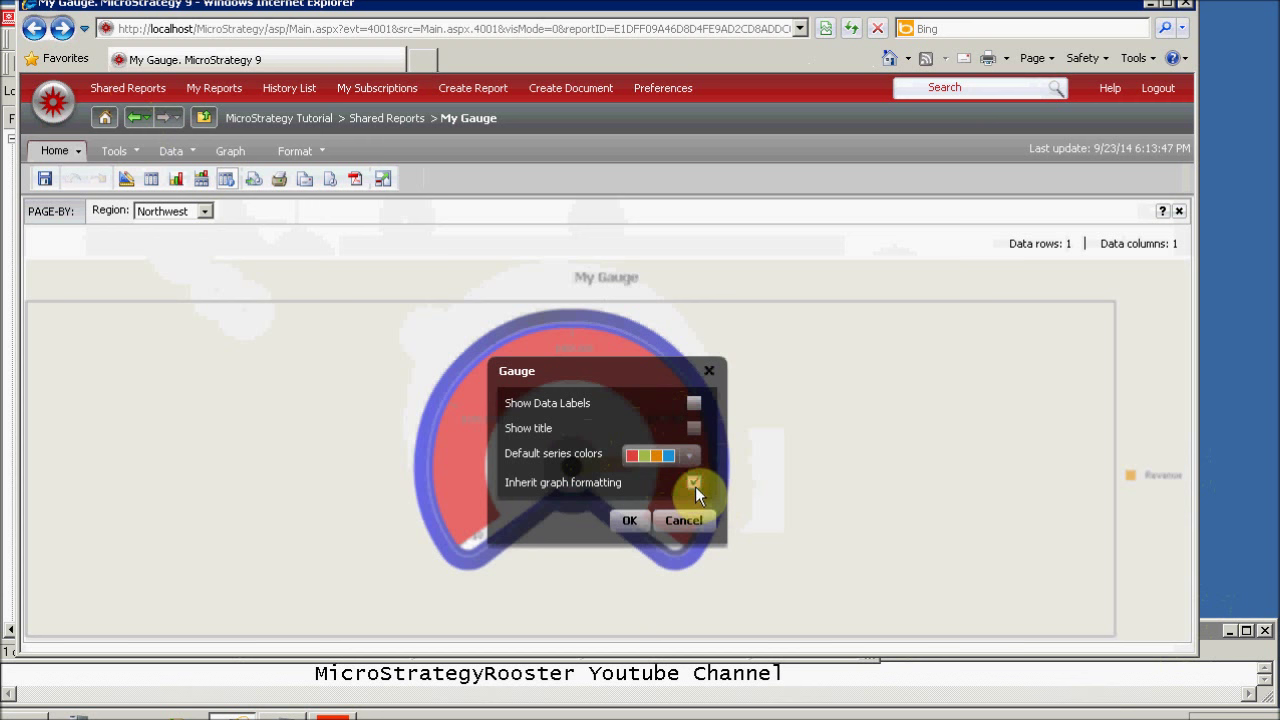
click(632, 520)
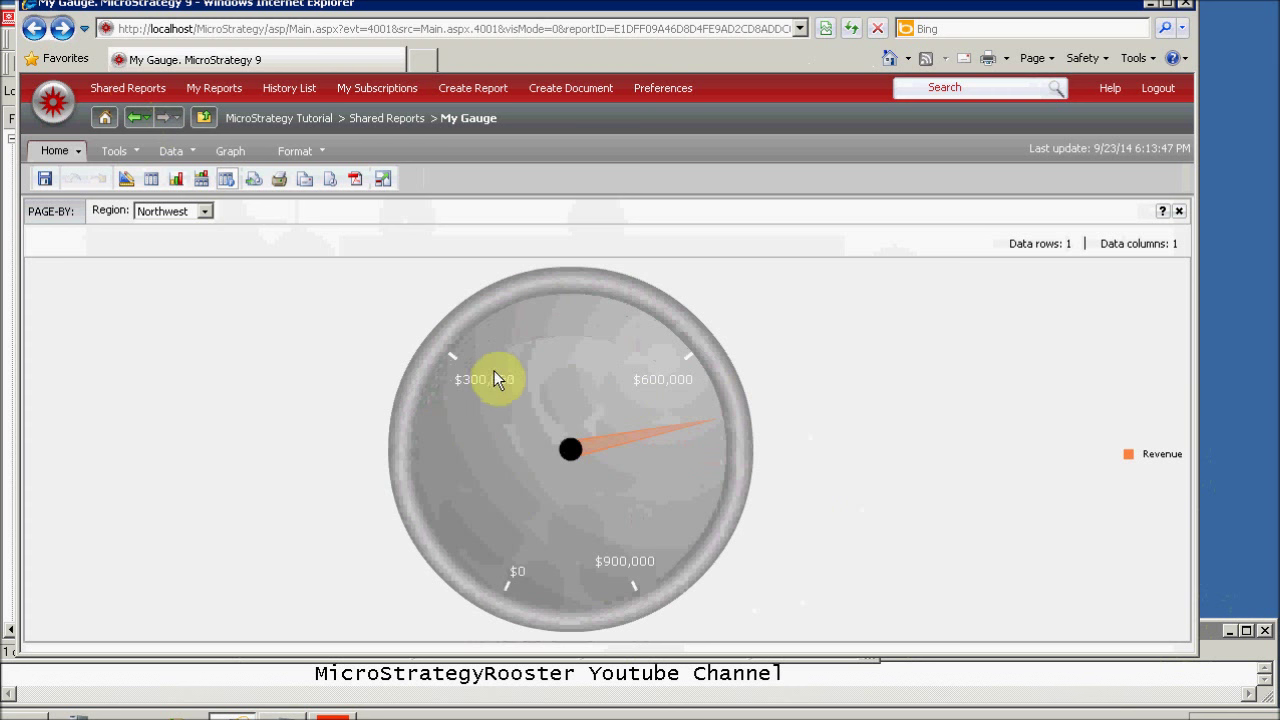
right_click(514, 418)
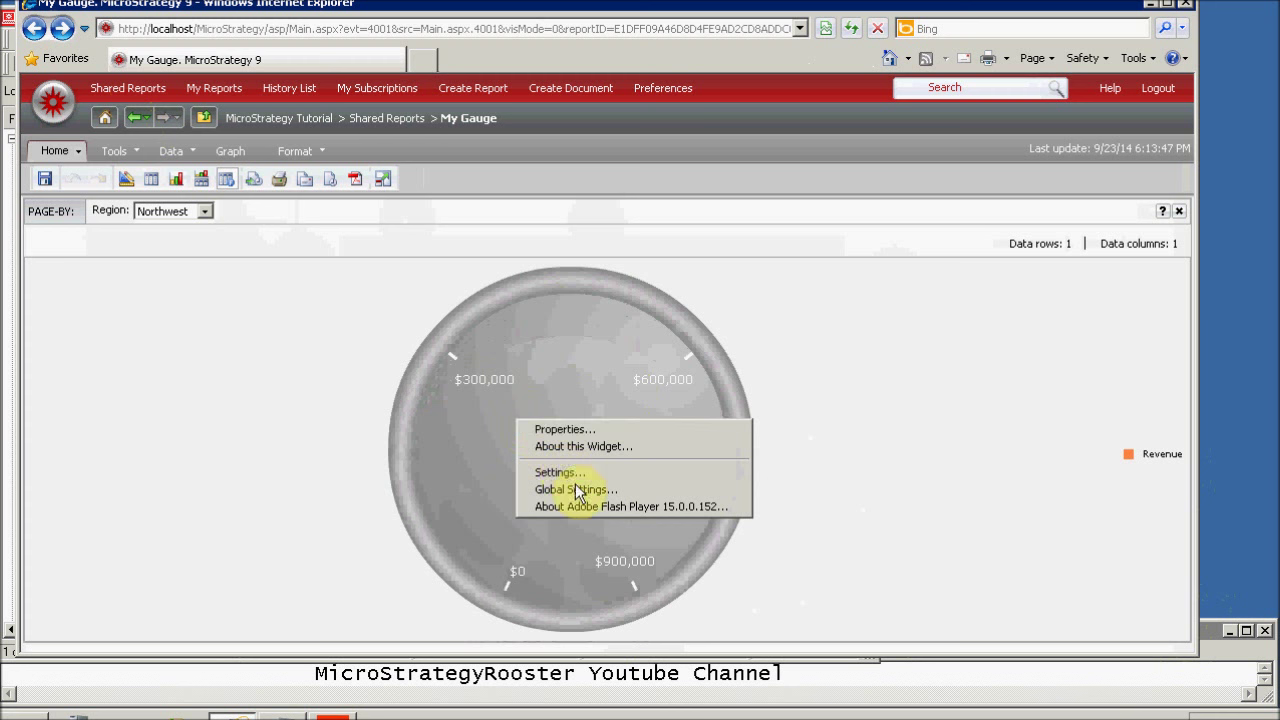
click(564, 473)
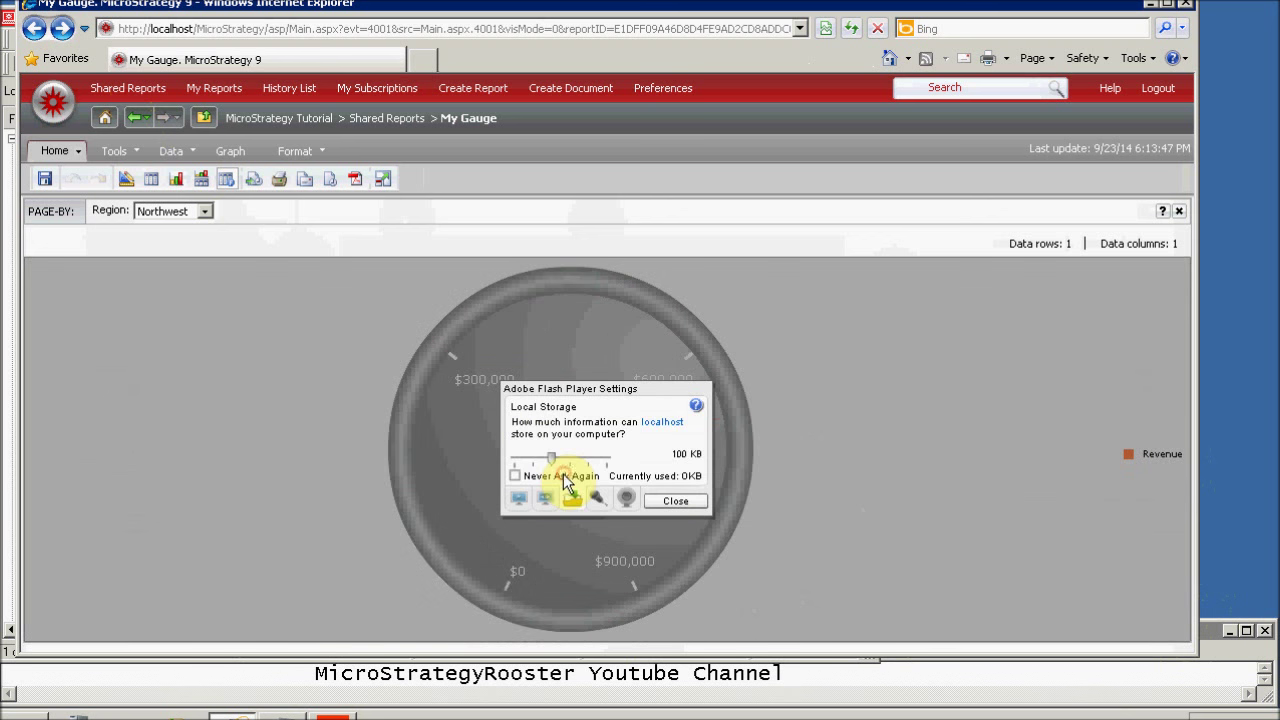
click(667, 503)
In the gauge properties, enable Inherit graph formatting and Show Data Labels
right_click(540, 413)
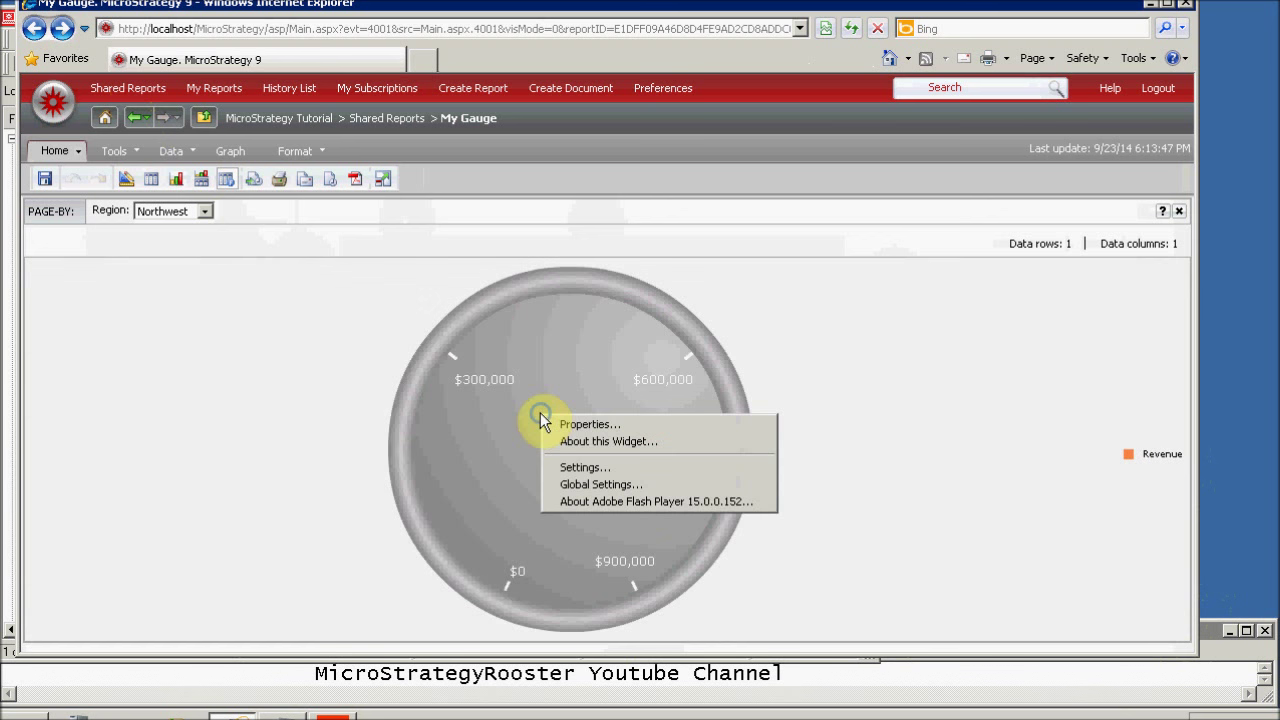
click(578, 427)
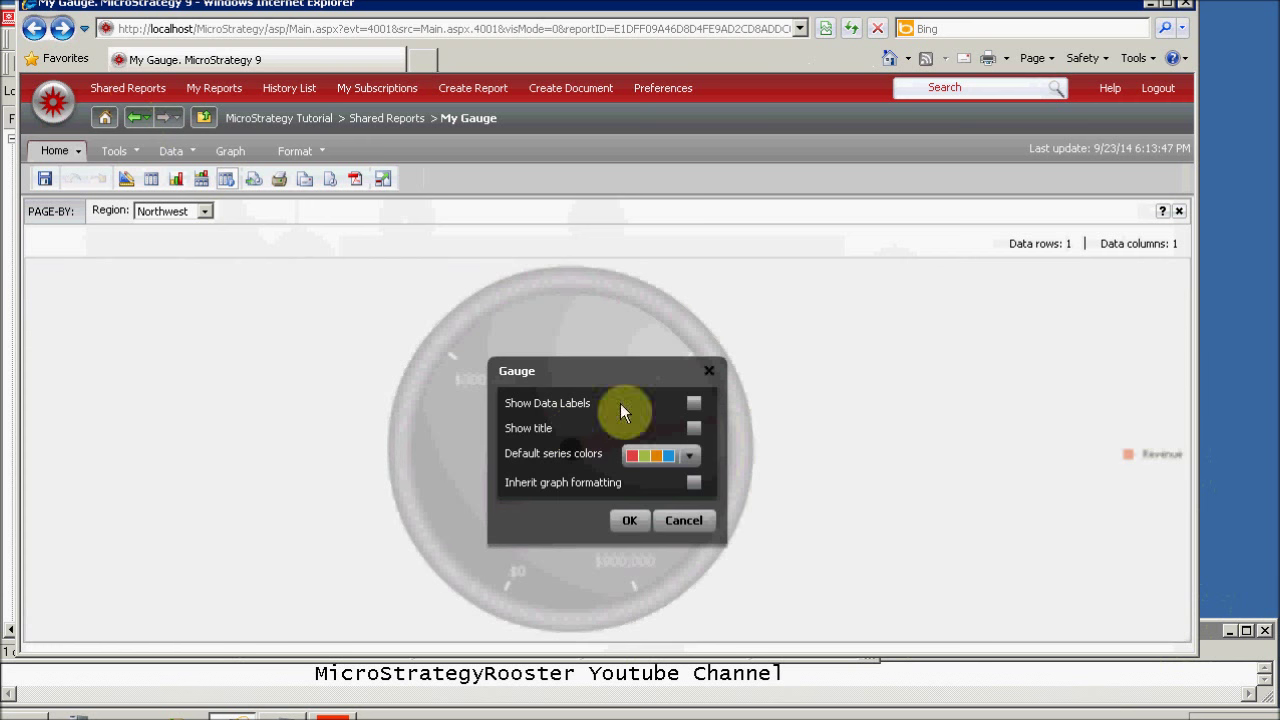
click(688, 457)
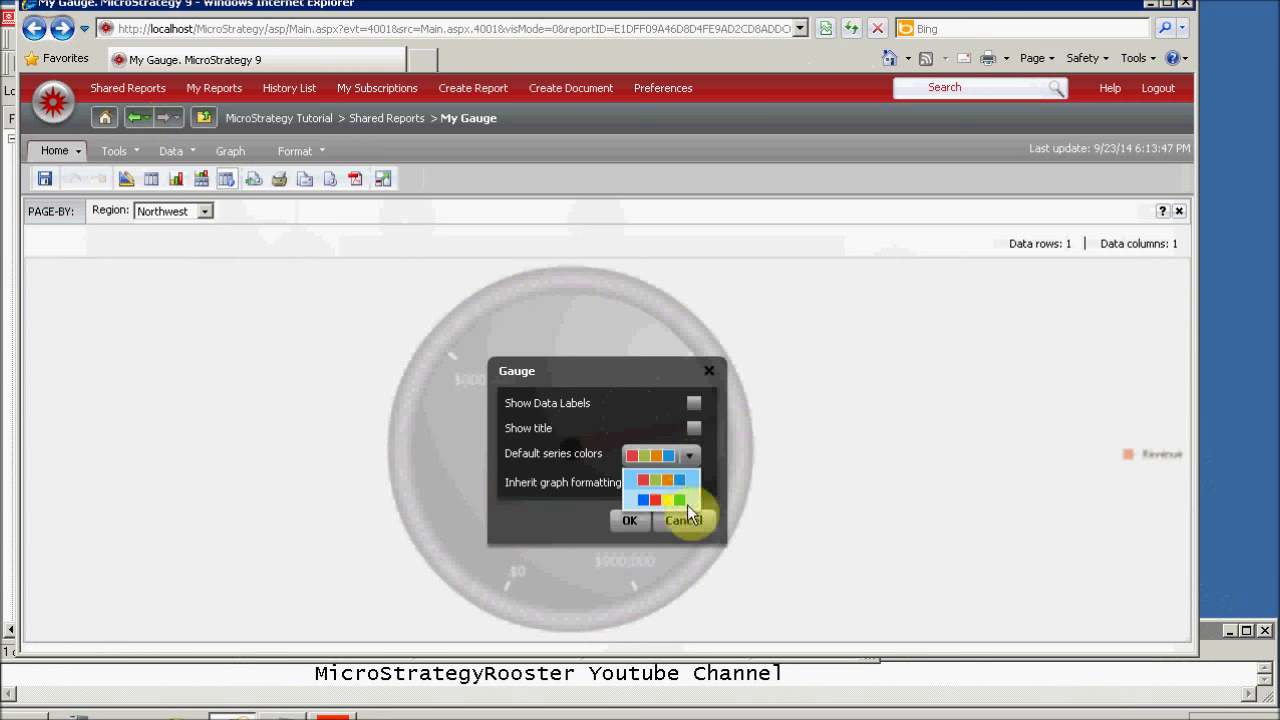
click(688, 452)
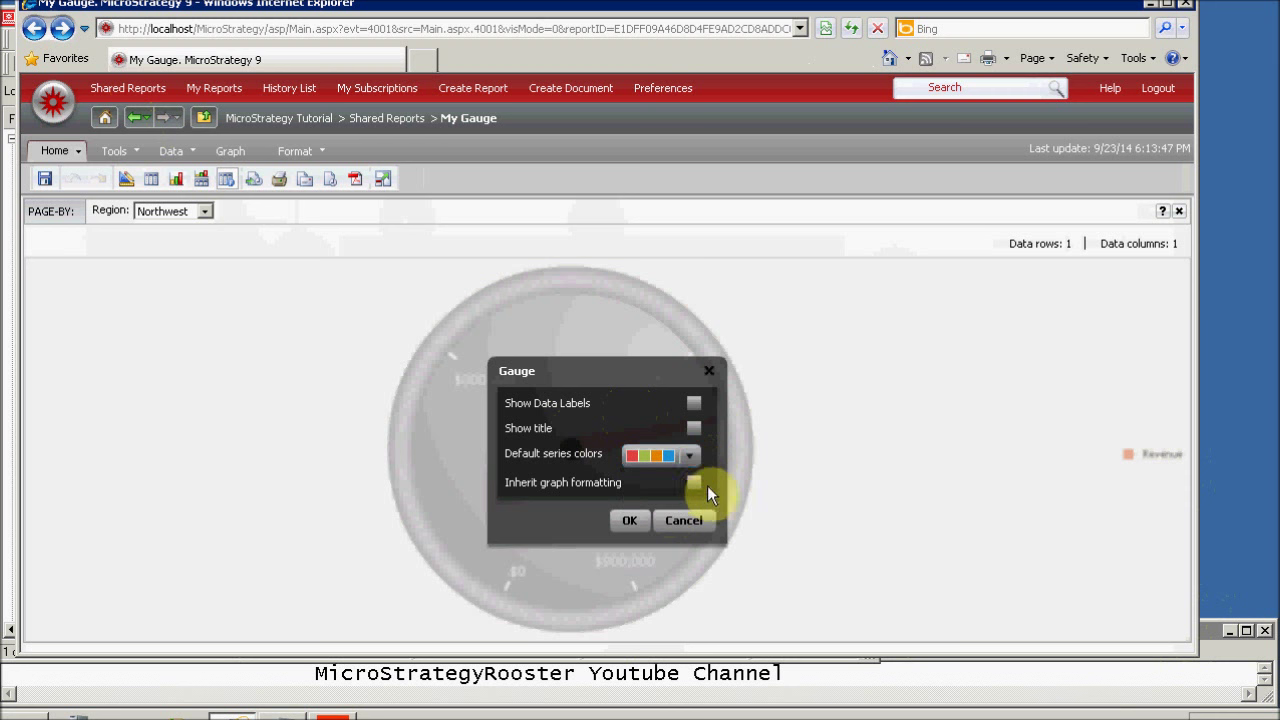
click(695, 484)
click(694, 404)
click(630, 520)
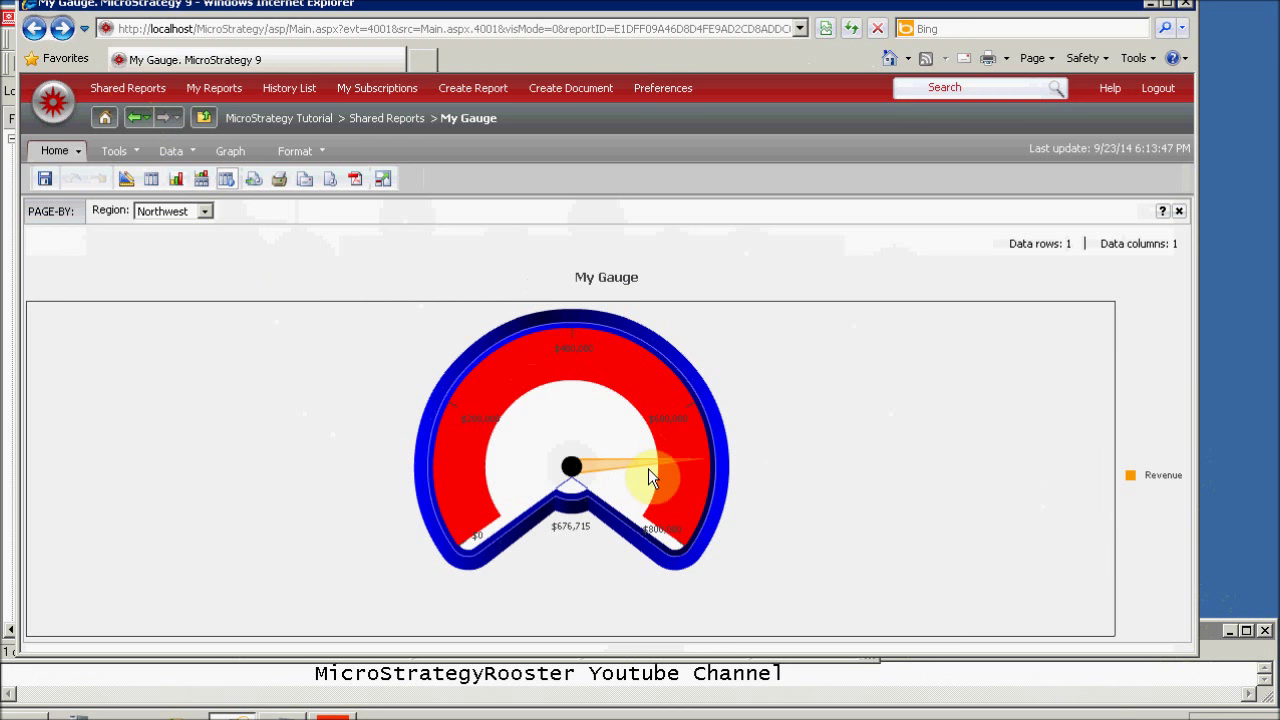
mouse_move(634, 463)
click(195, 157)
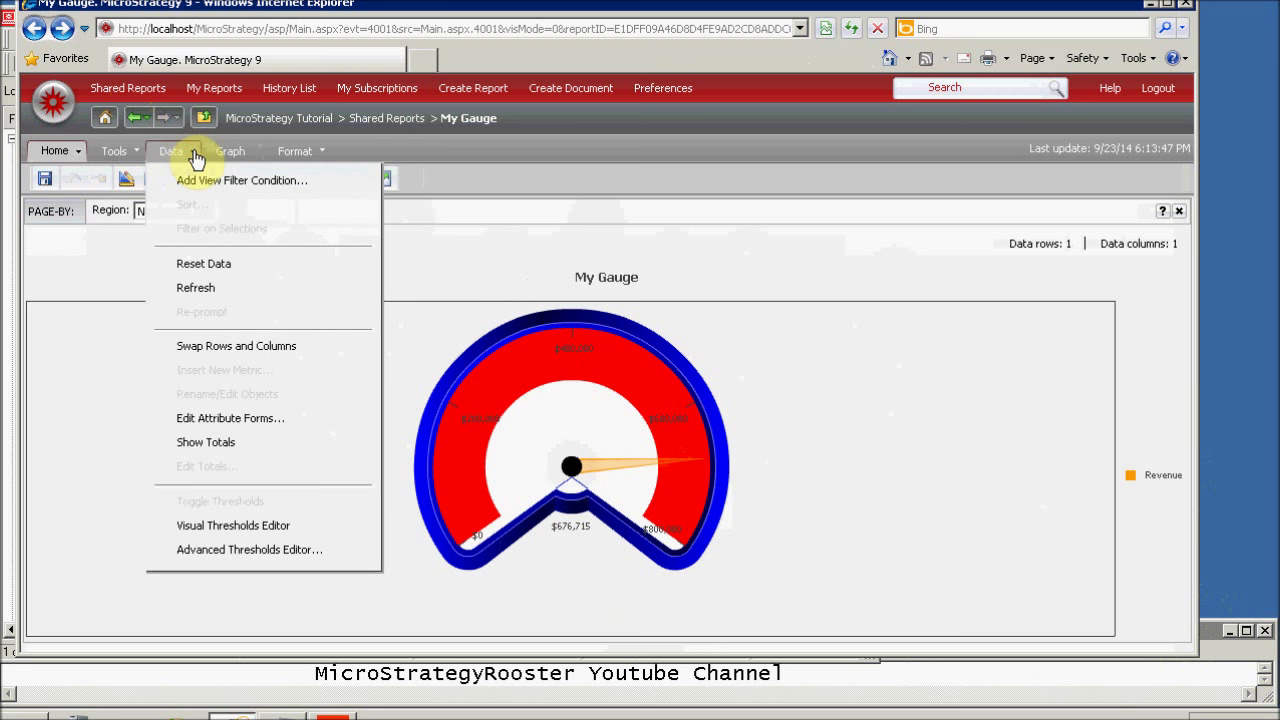
Save the report as My Gauge, overwriting the existing copy
click(132, 155)
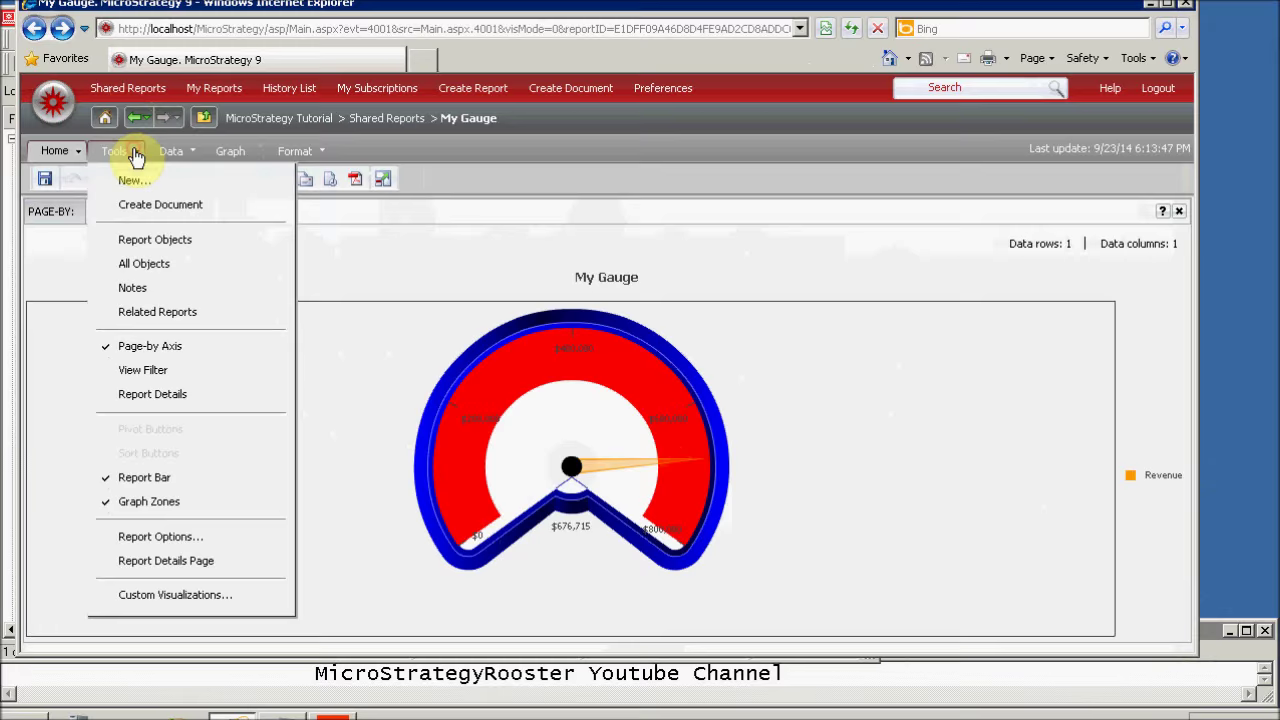
click(81, 185)
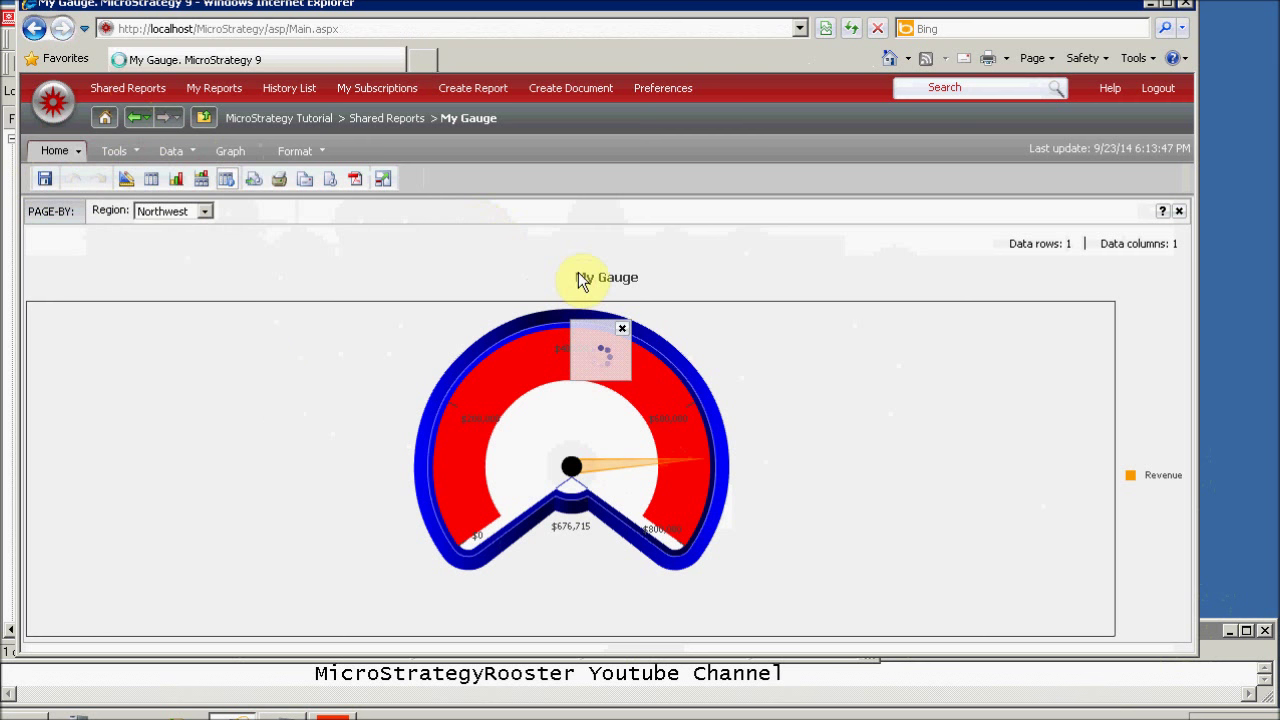
click(790, 451)
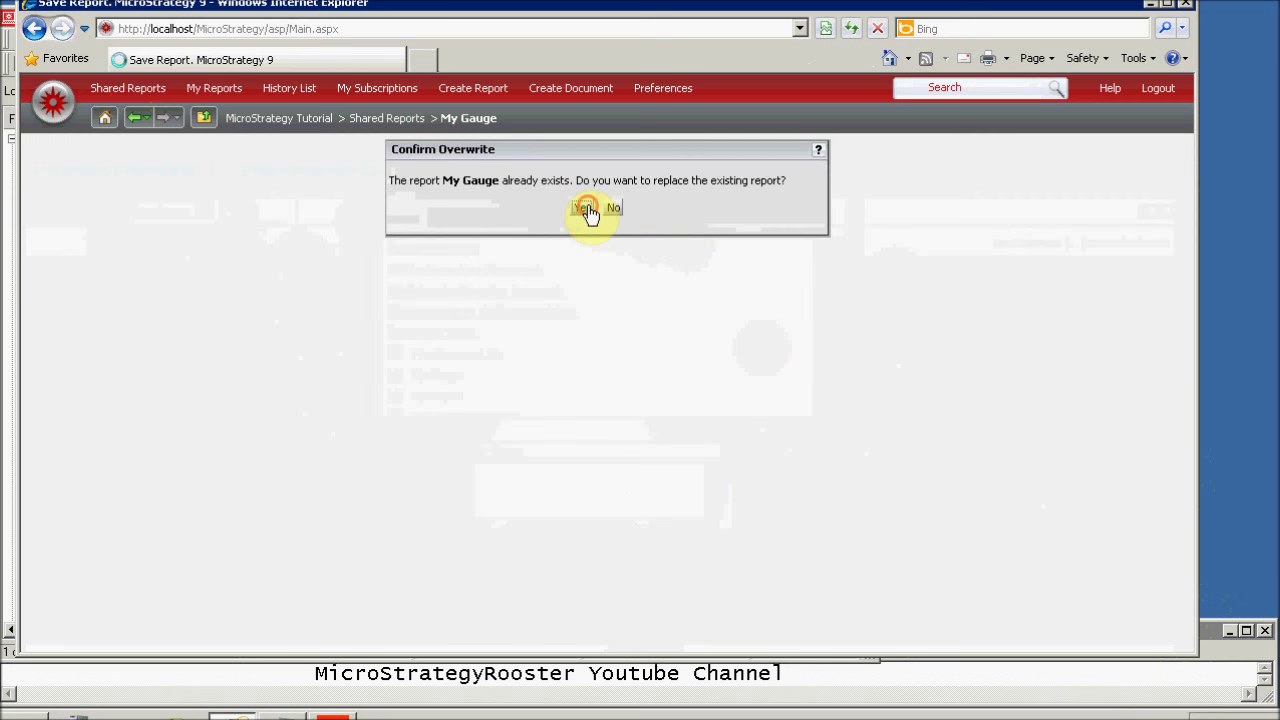
click(584, 208)
Run the saved report and choose Create Document from Tools
click(545, 207)
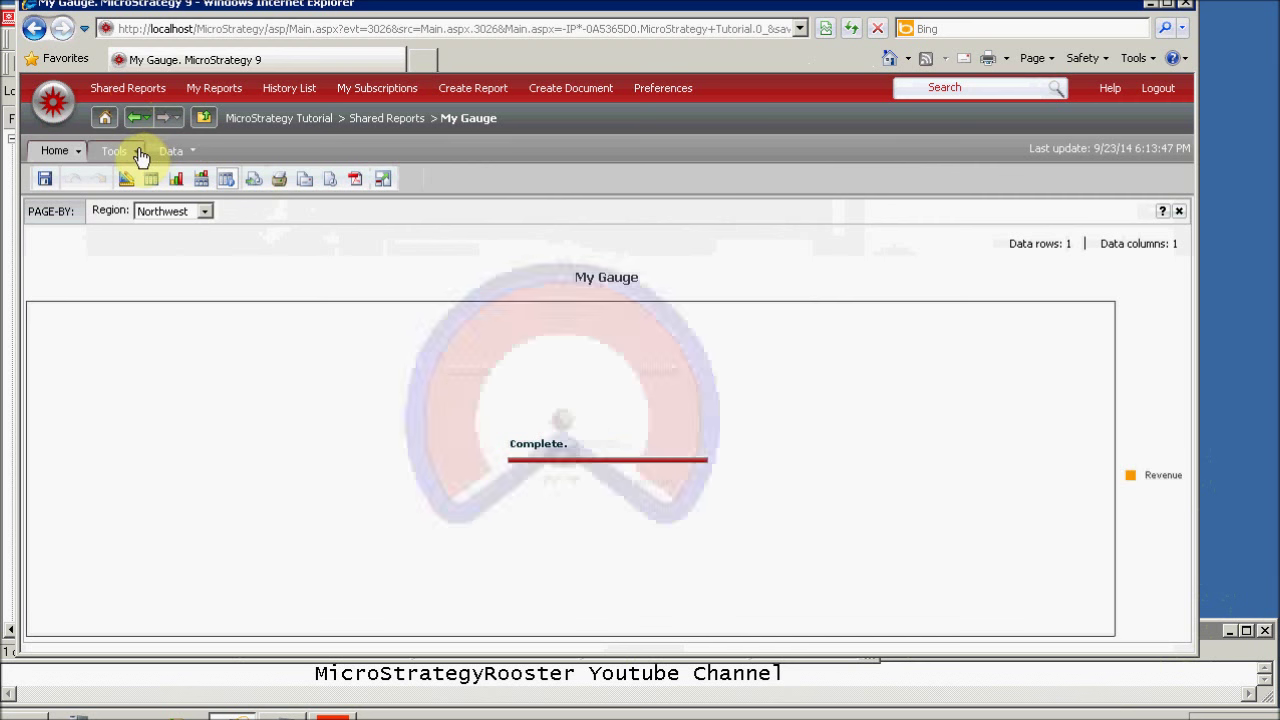
click(139, 153)
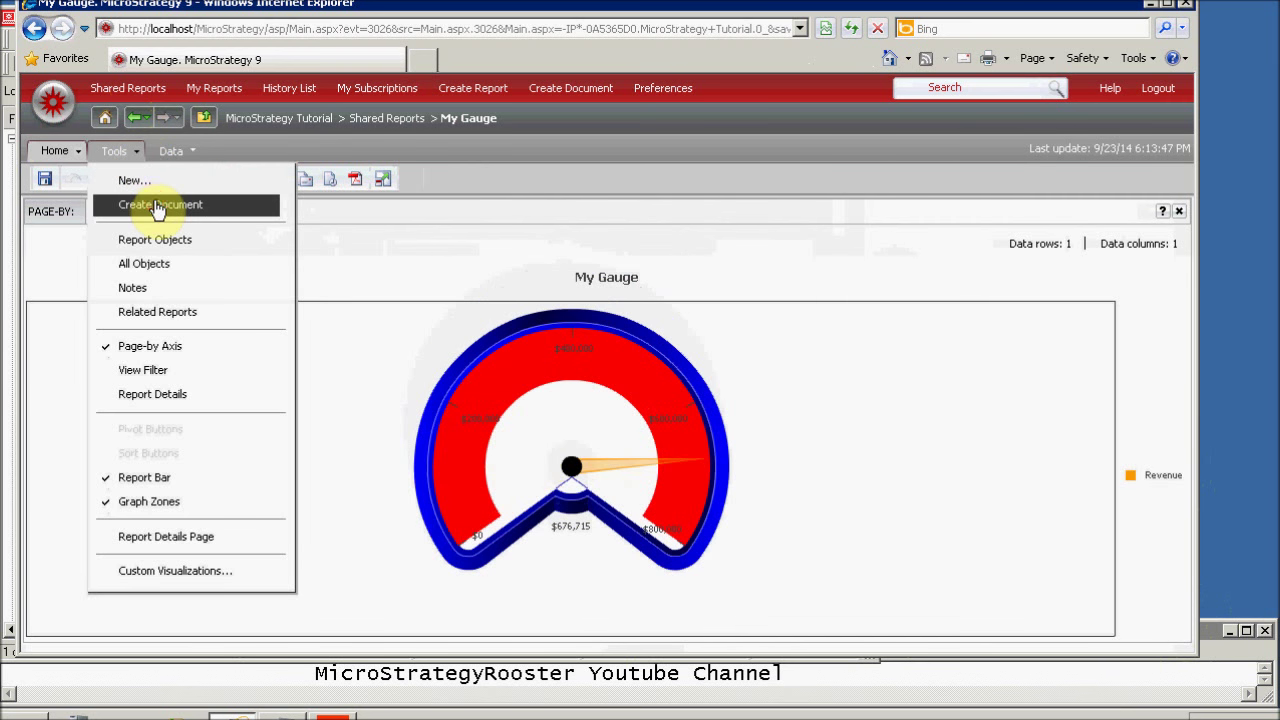
click(157, 205)
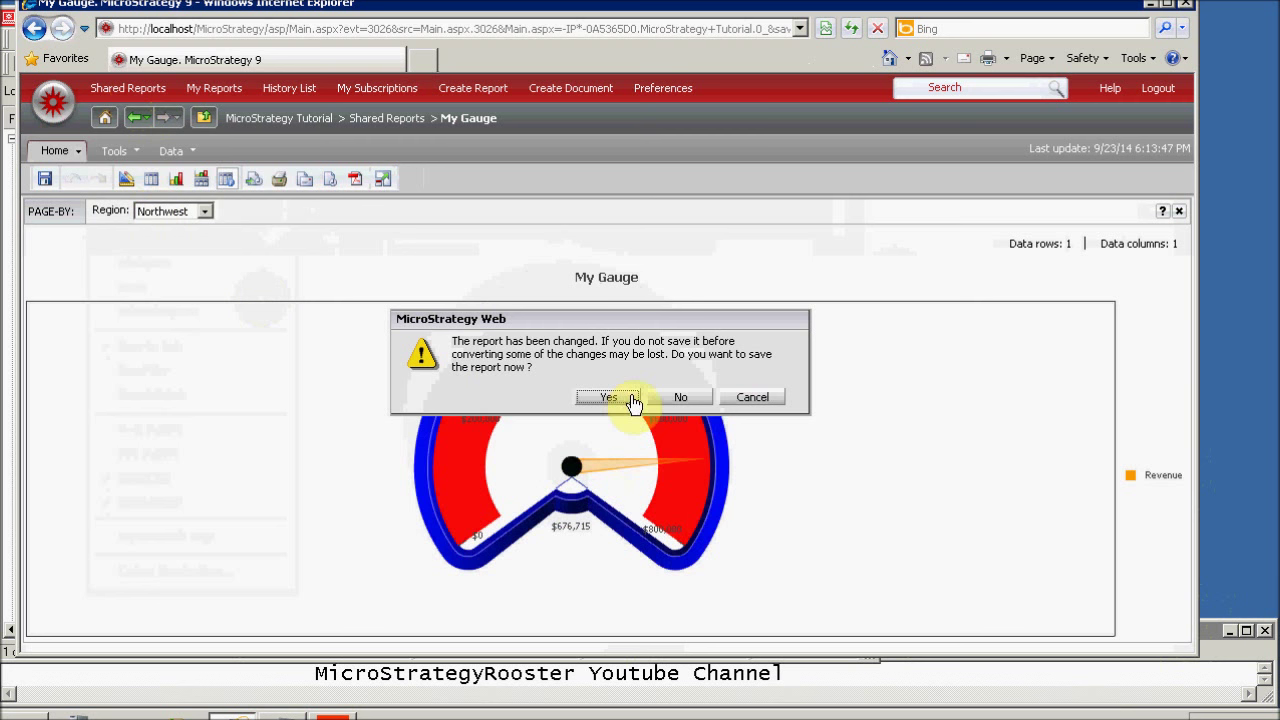
Convert to a document without saving, try Flash Mode, then return to Interactive Mode
click(686, 398)
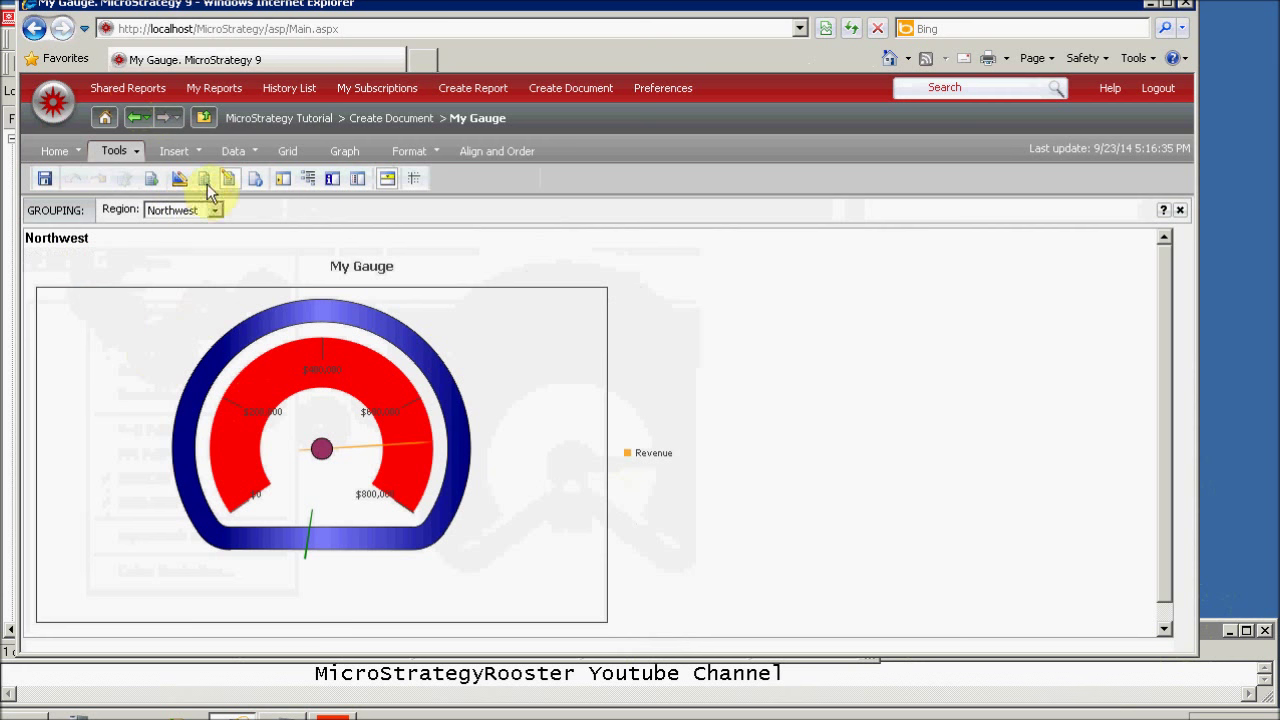
click(255, 180)
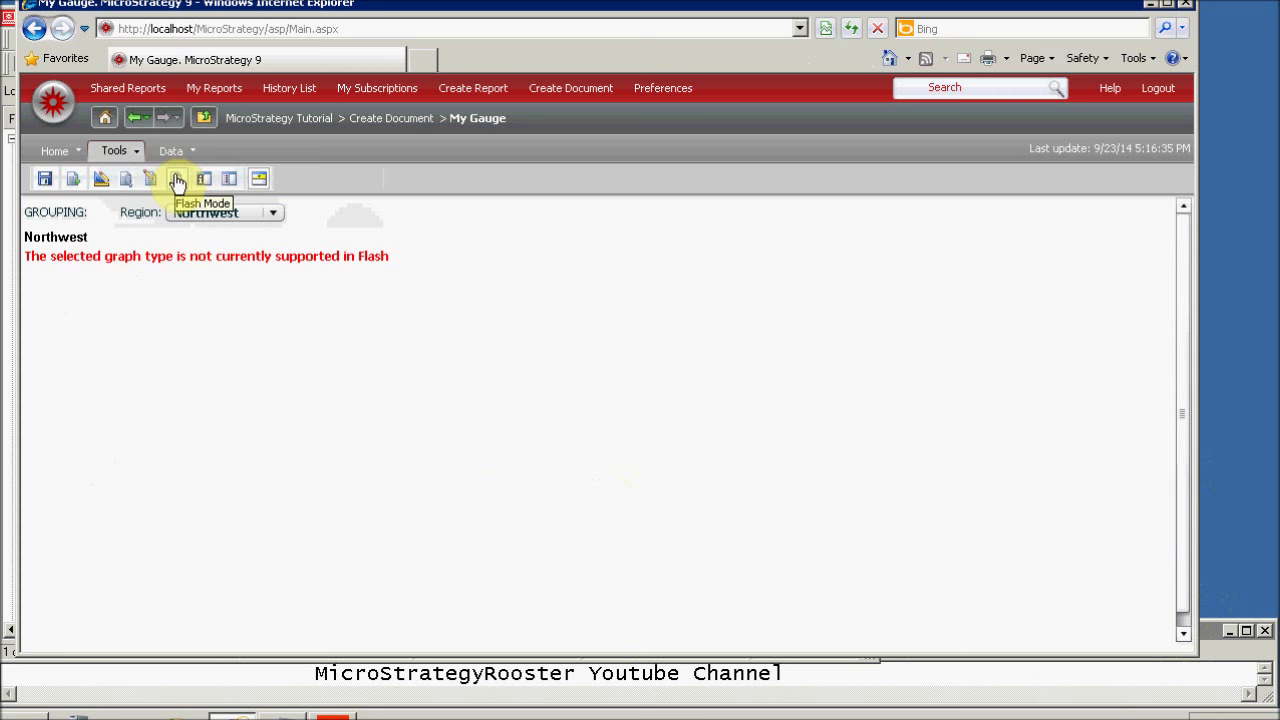
click(128, 182)
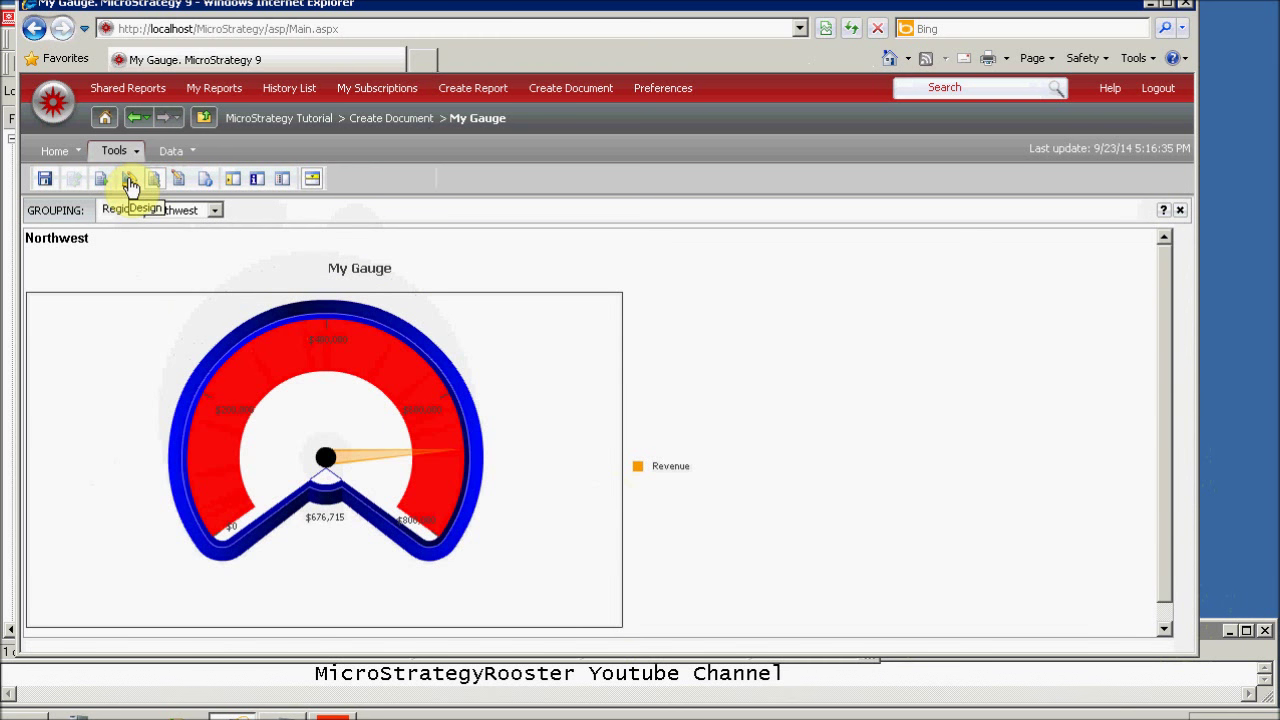
click(135, 153)
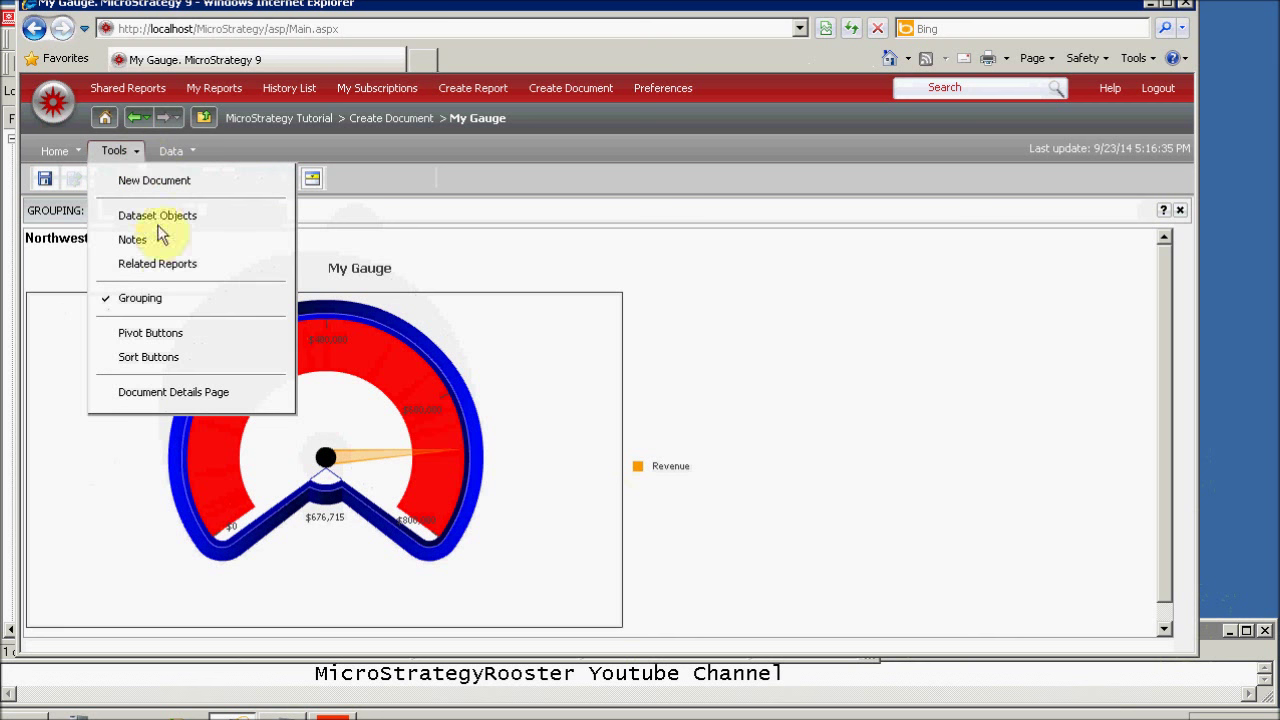
Switch the document to Design Mode and select the gauge in the layout
click(124, 148)
click(128, 178)
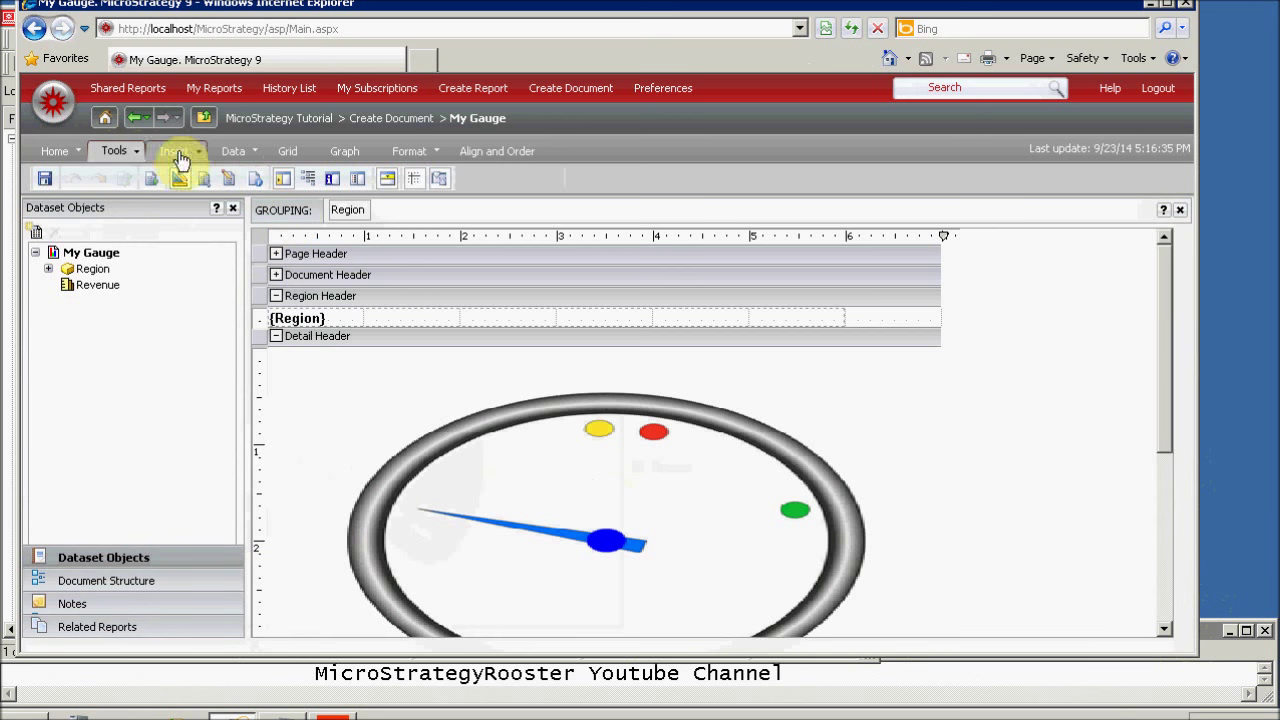
click(138, 152)
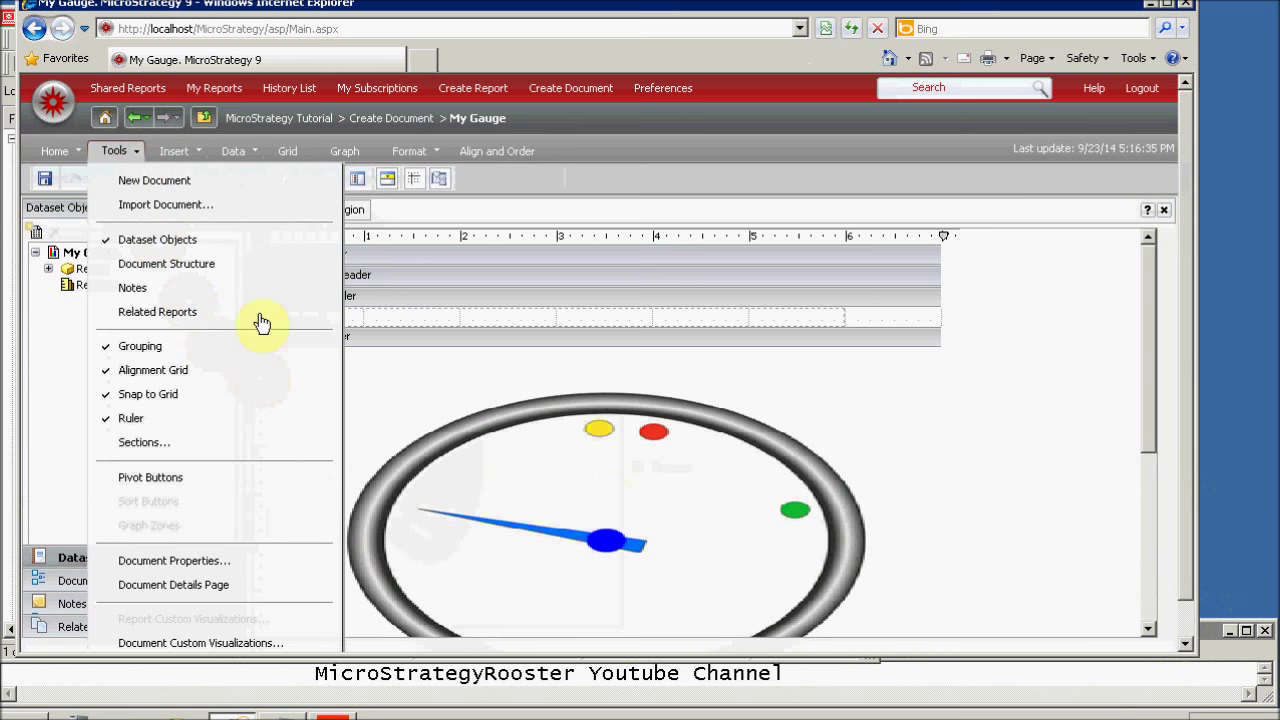
scroll(250, 278, down, 1)
click(385, 354)
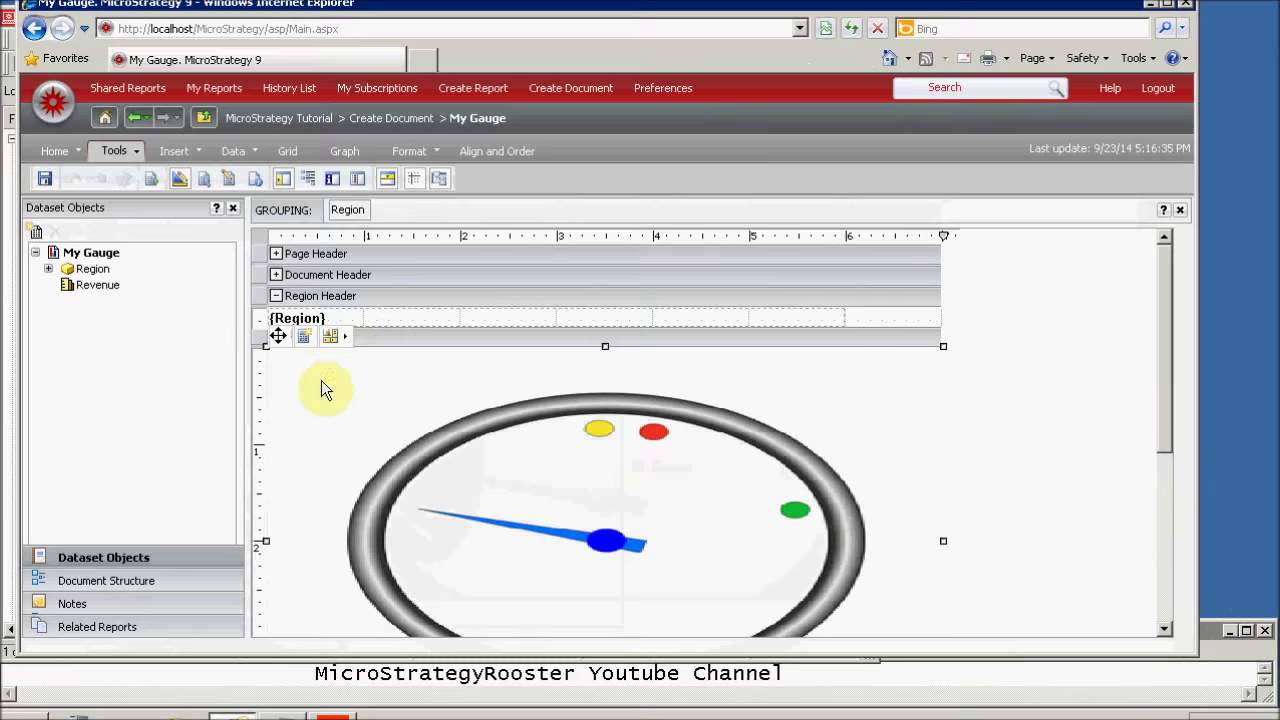
Check Flash in the gauge's Formatting > Widget properties, then view in Flash Mode
right_click(279, 336)
click(385, 626)
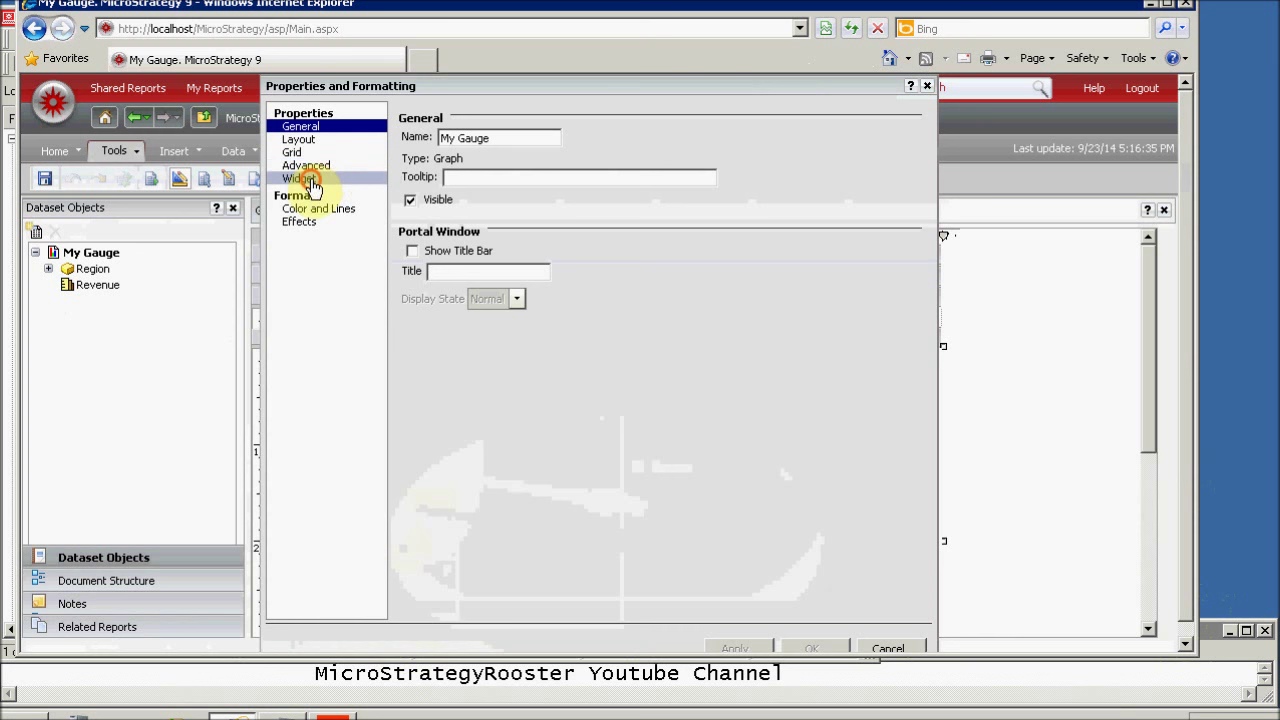
click(324, 178)
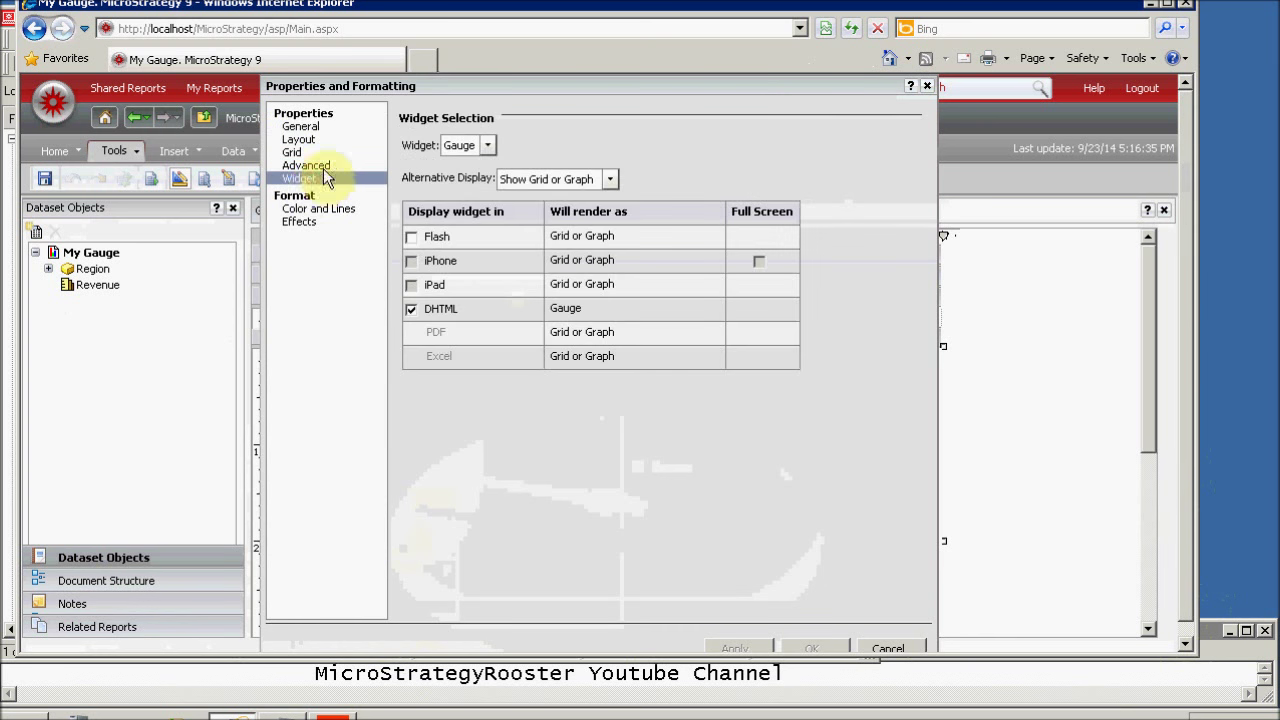
click(411, 237)
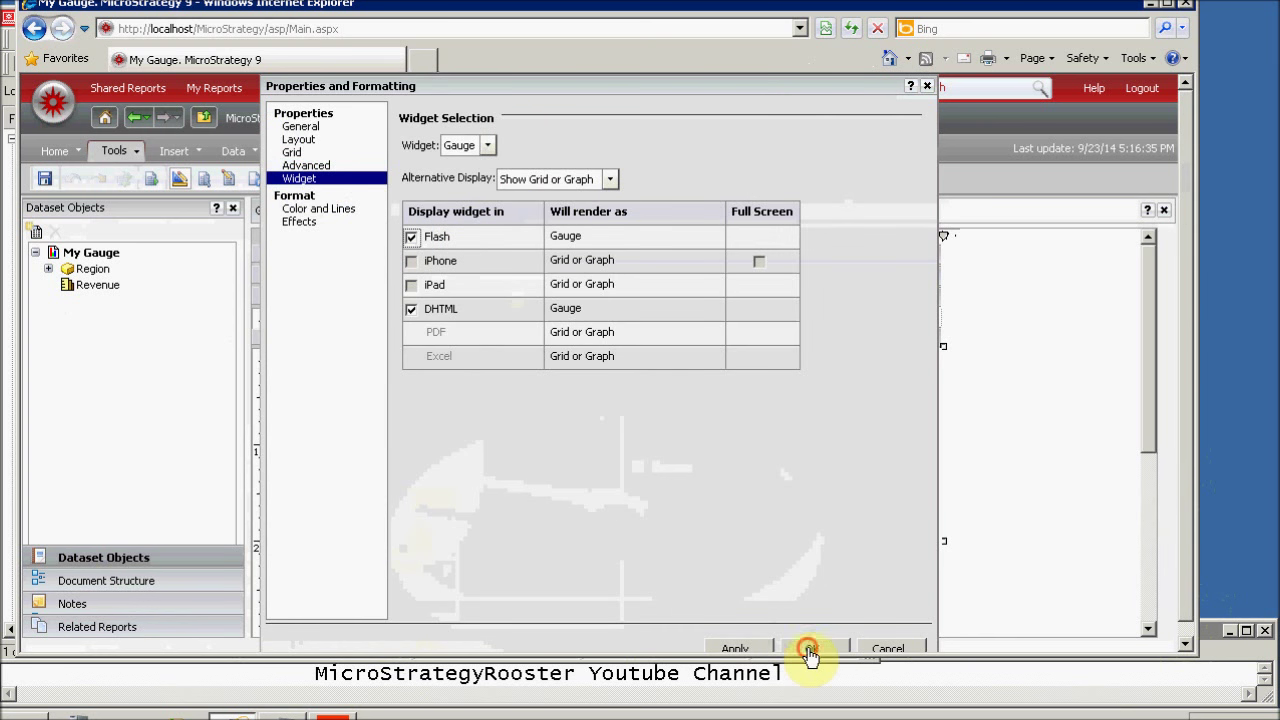
click(810, 648)
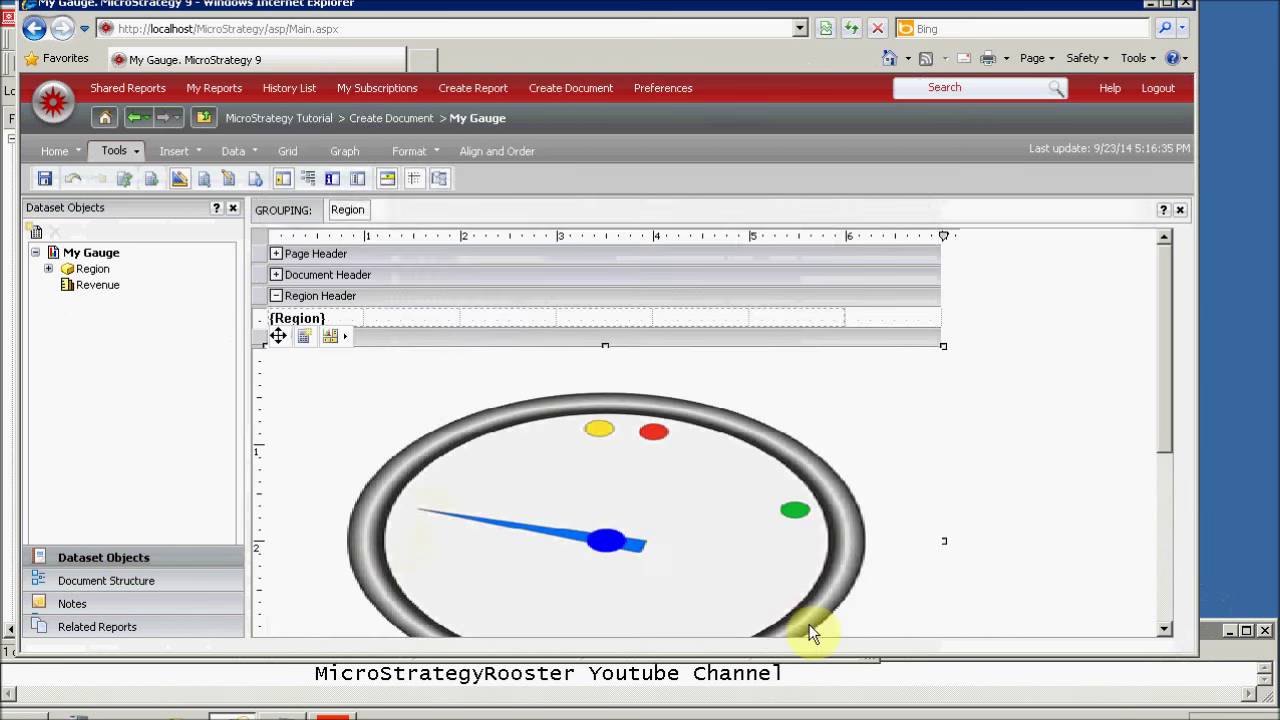
click(256, 178)
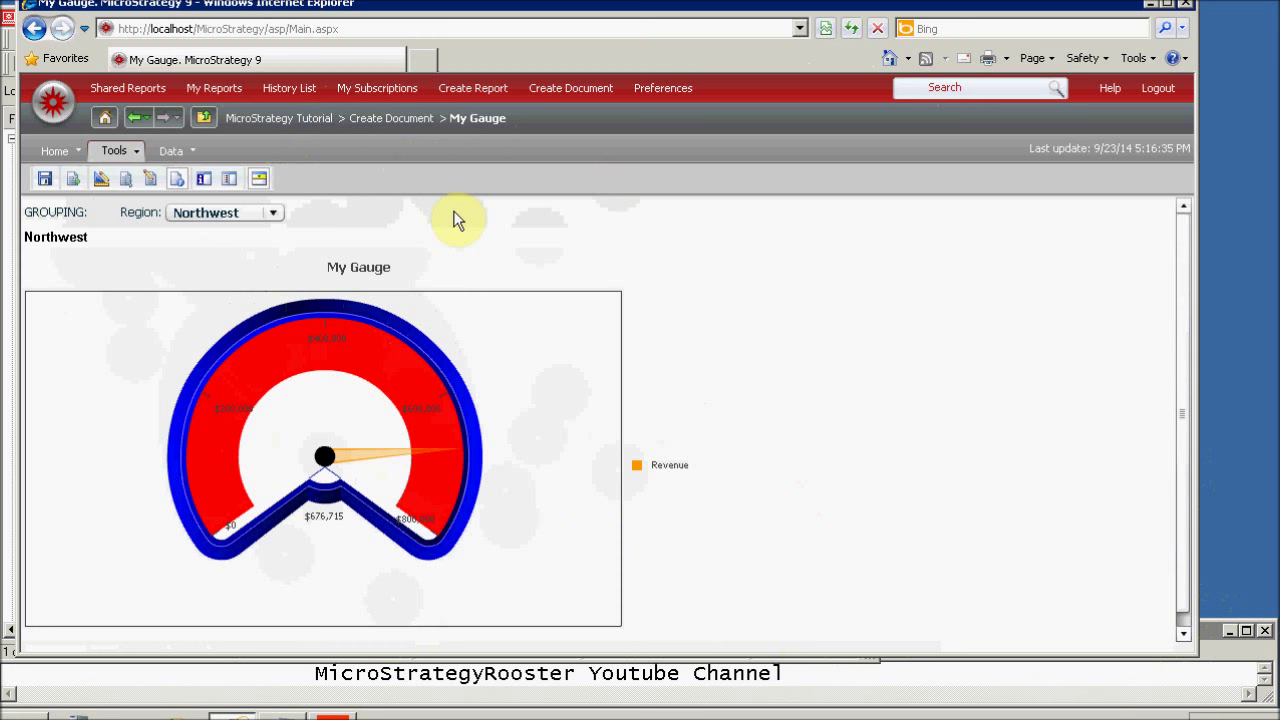
Select South in the Flash document's Region dropdown
click(259, 218)
click(203, 276)
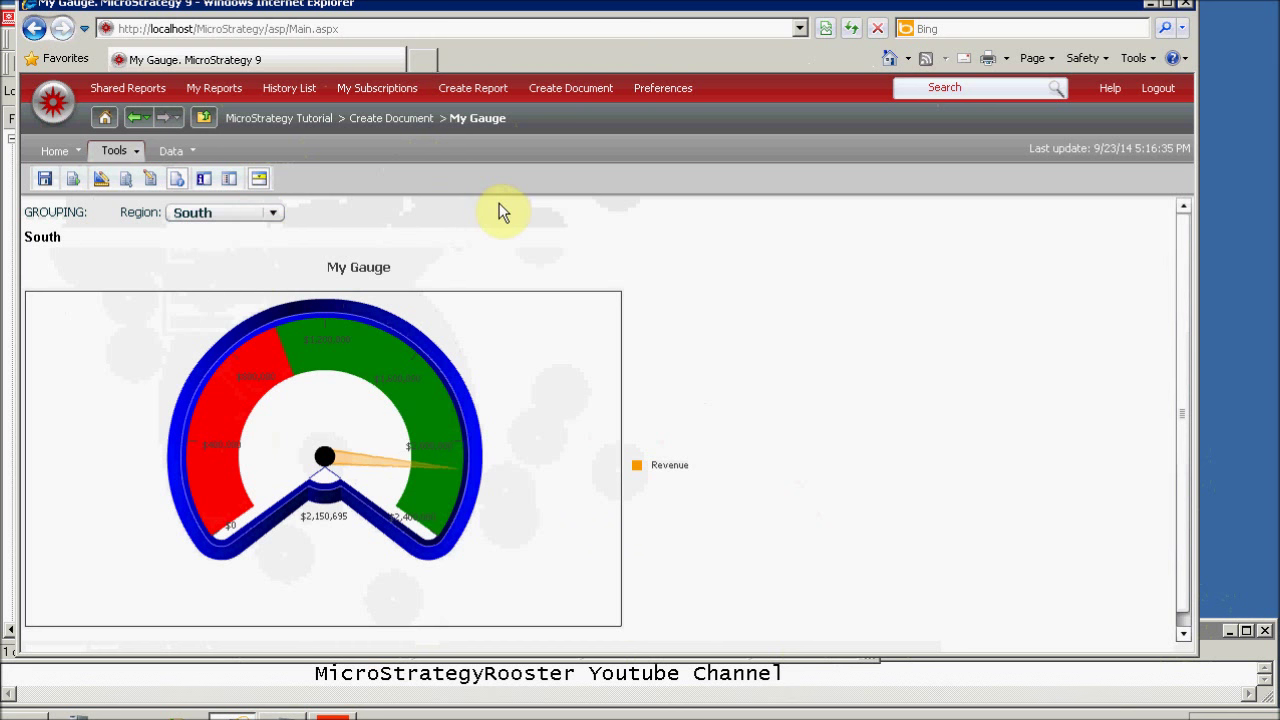